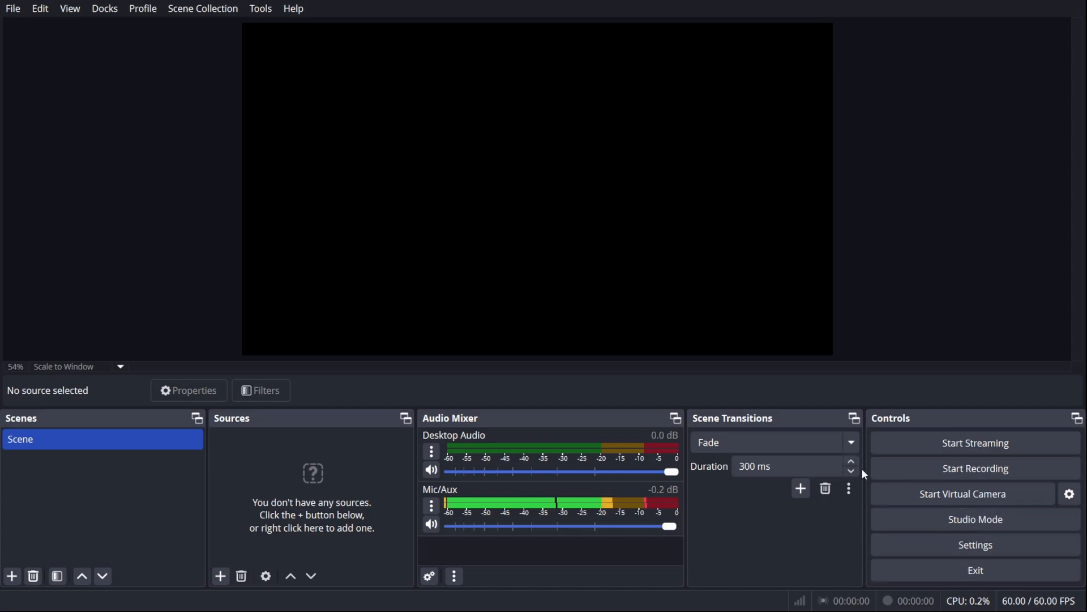
- Set the base canvas resolution to 2560x1440 in the video settings
left_click(983, 547)
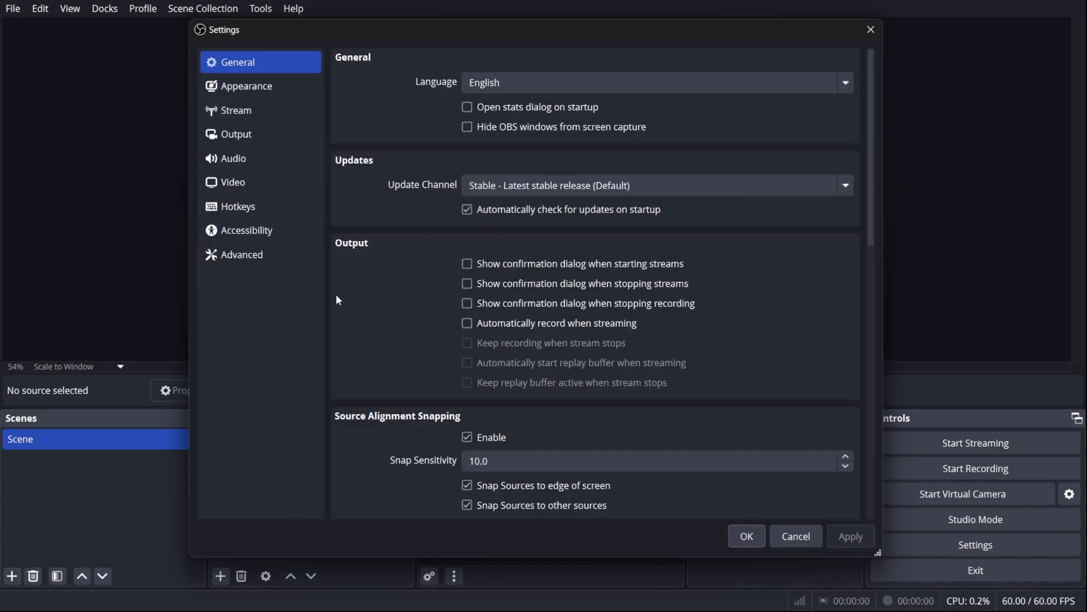
left_click(259, 191)
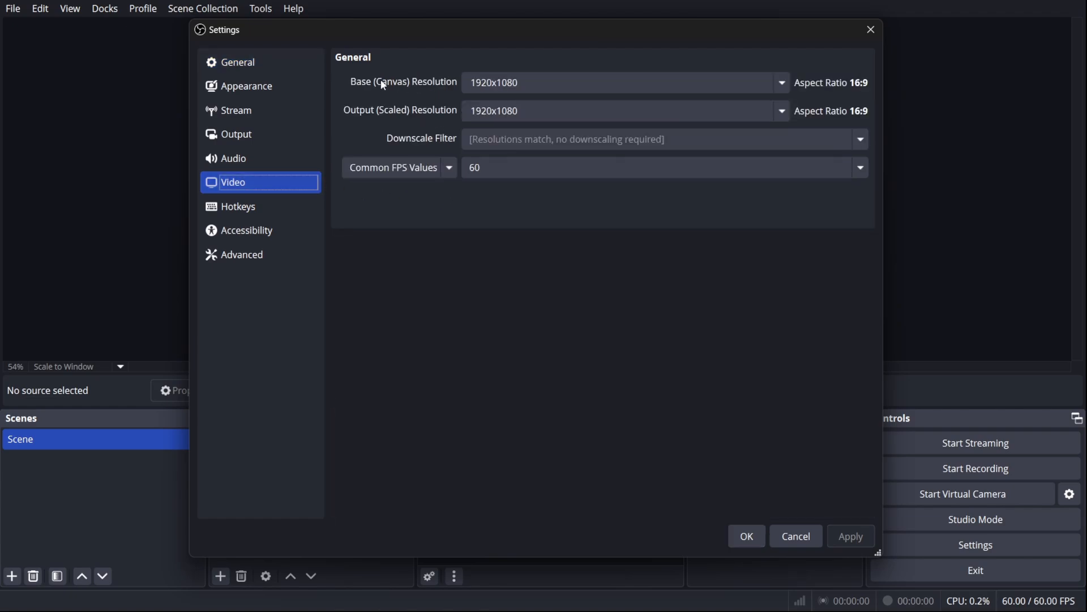
left_click(487, 80)
double_click(560, 88)
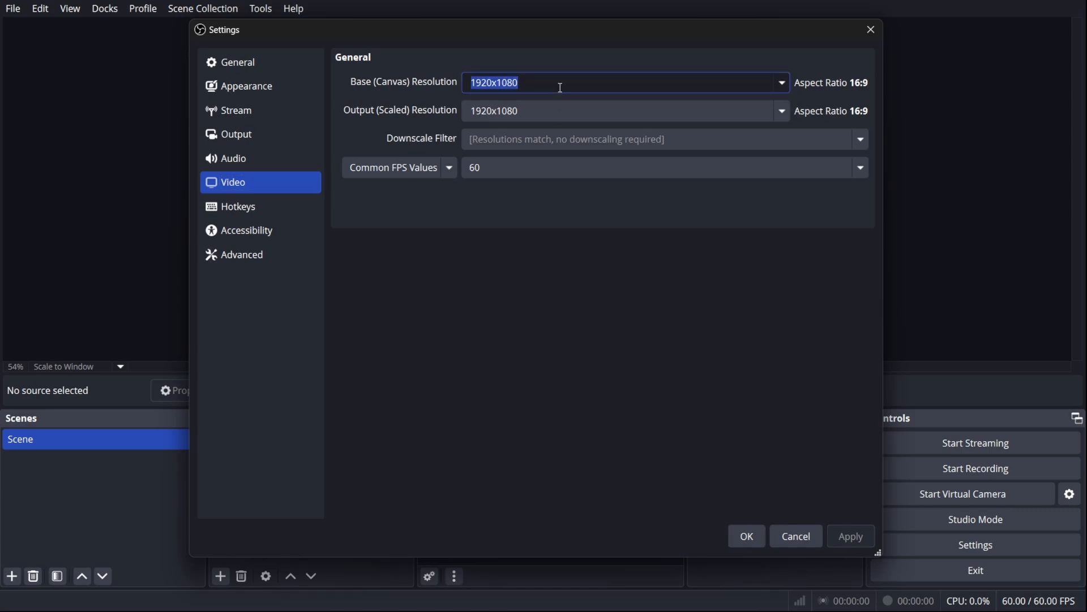
type("2560")
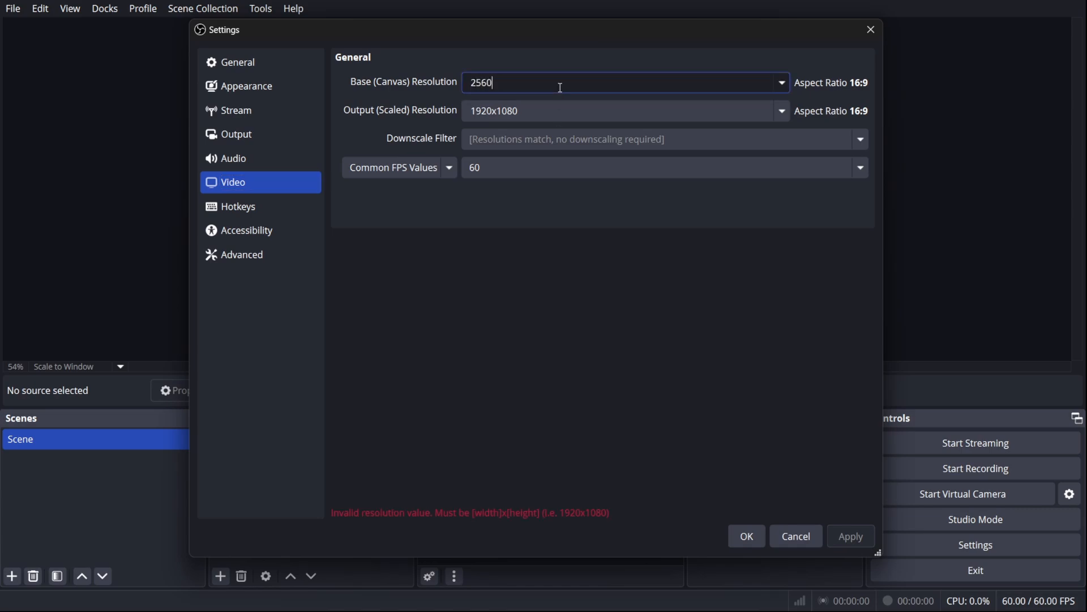
type("x1440")
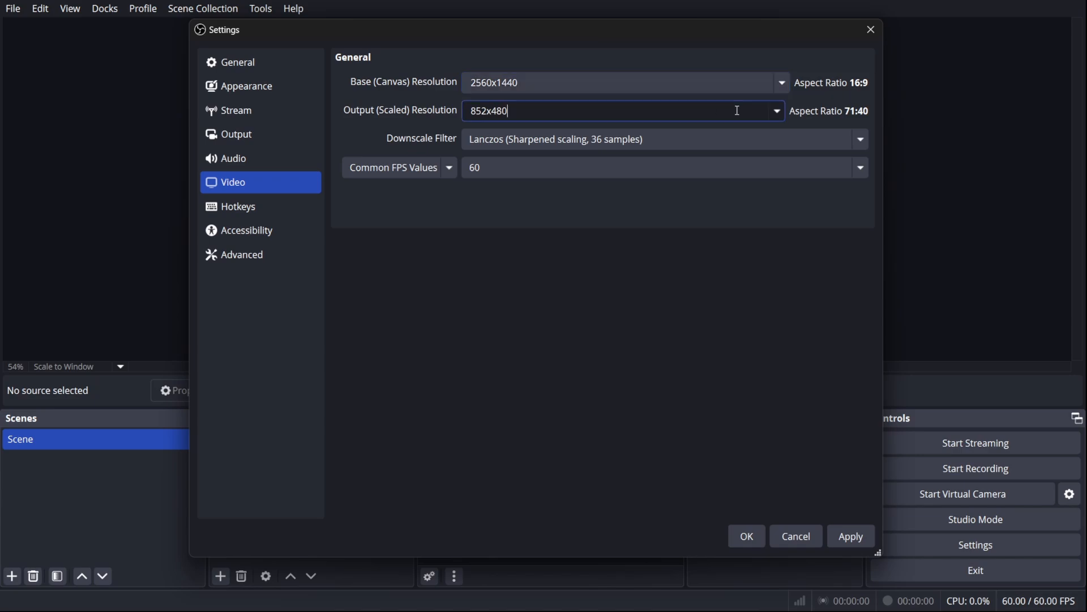
- Set the output resolution to 2560x1440, change it to 1920x1080, and choose the Lanczos (Sharpened scaling, 36 samples) downscale filter
left_click(778, 113)
scroll(711, 136, "up", 3)
left_click(711, 132)
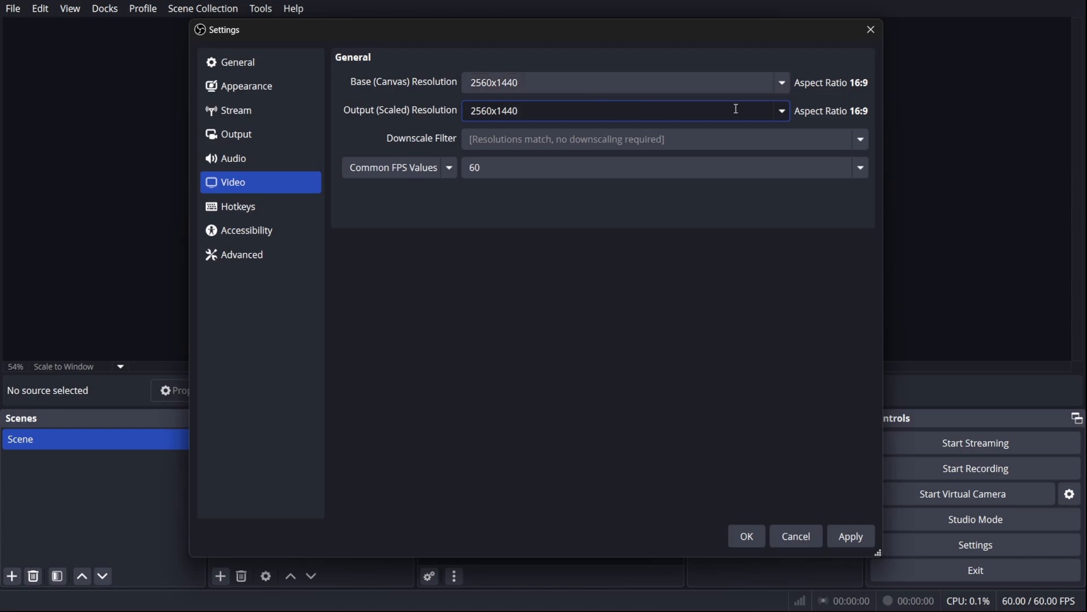
left_click(785, 111)
left_click(740, 155)
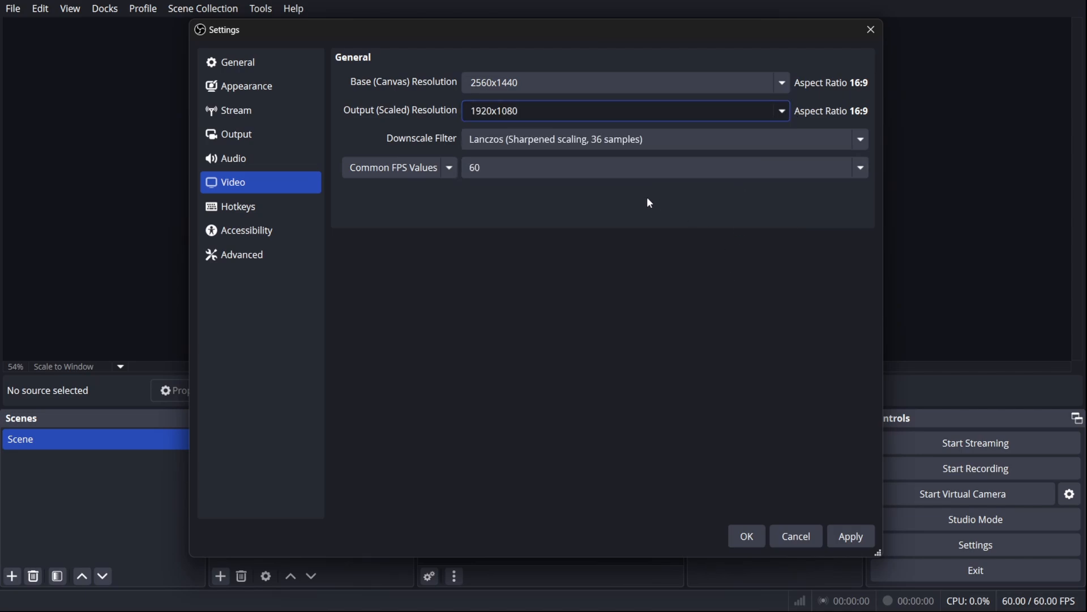
left_click(499, 144)
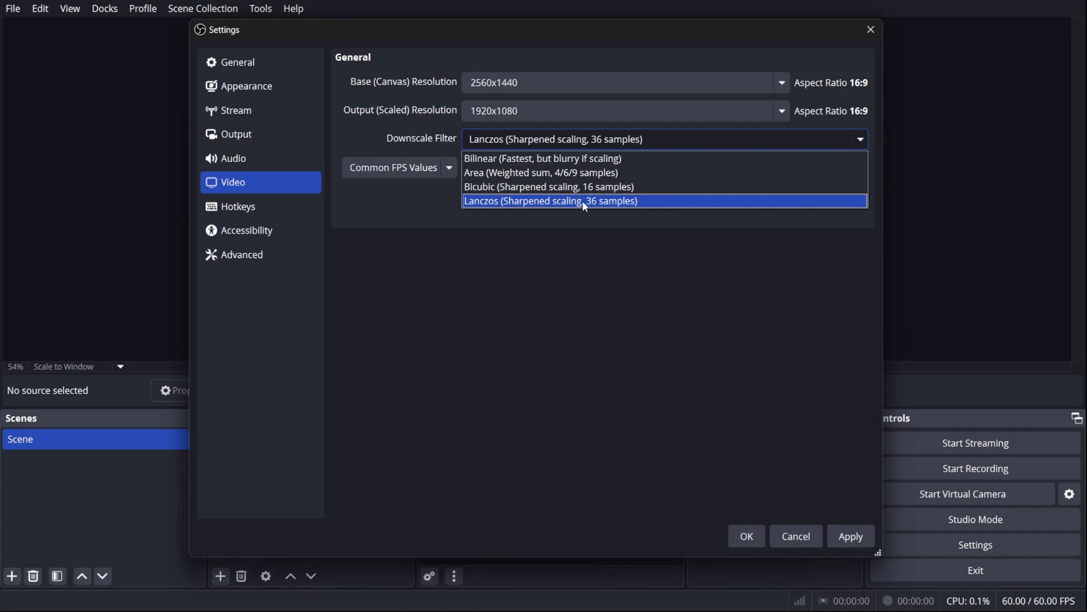
left_click(501, 200)
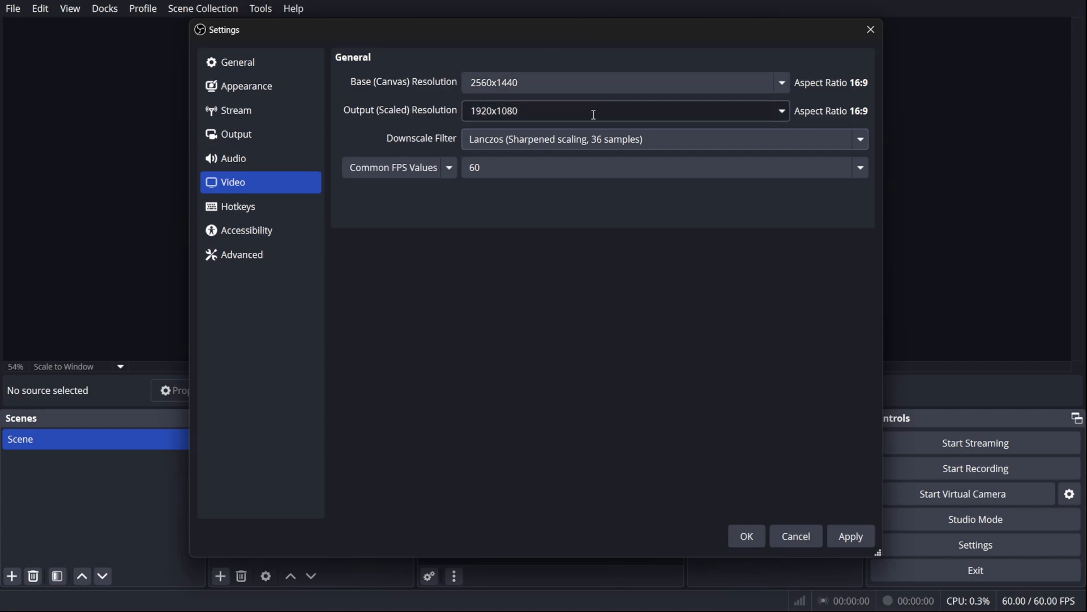
- Set both the base canvas resolution and the output resolution to the vertical format 1440x2560
double_click(633, 83)
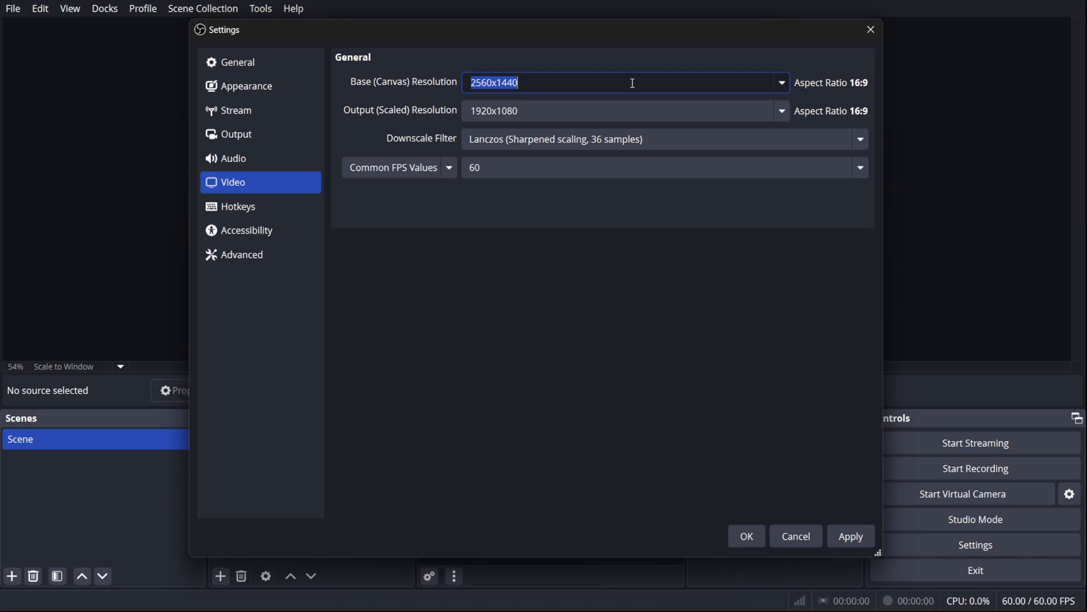
type("144")
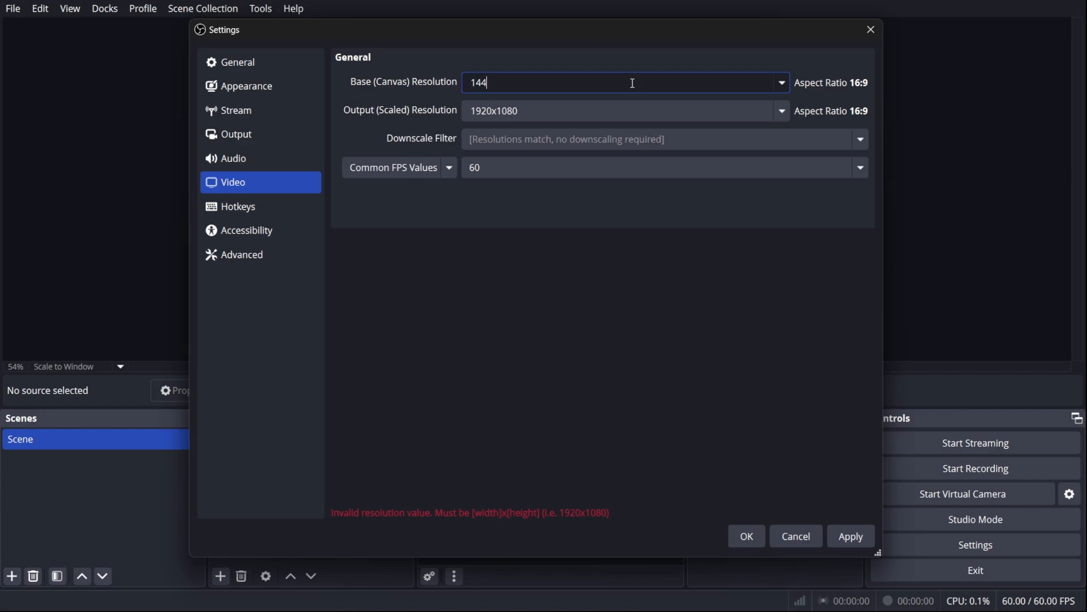
type("0x2560")
key("Tab")
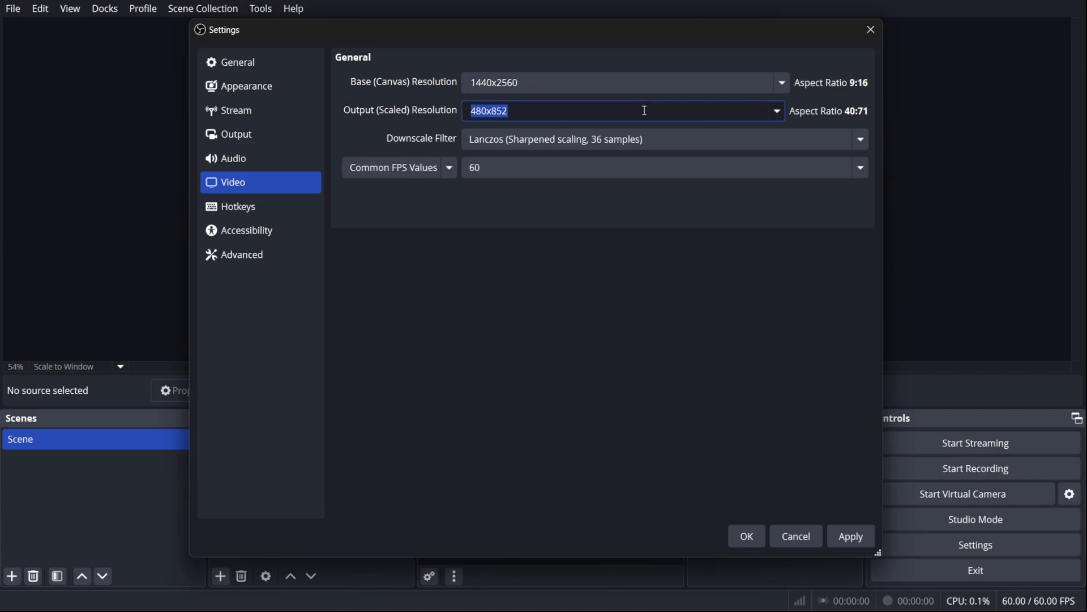
type("1440")
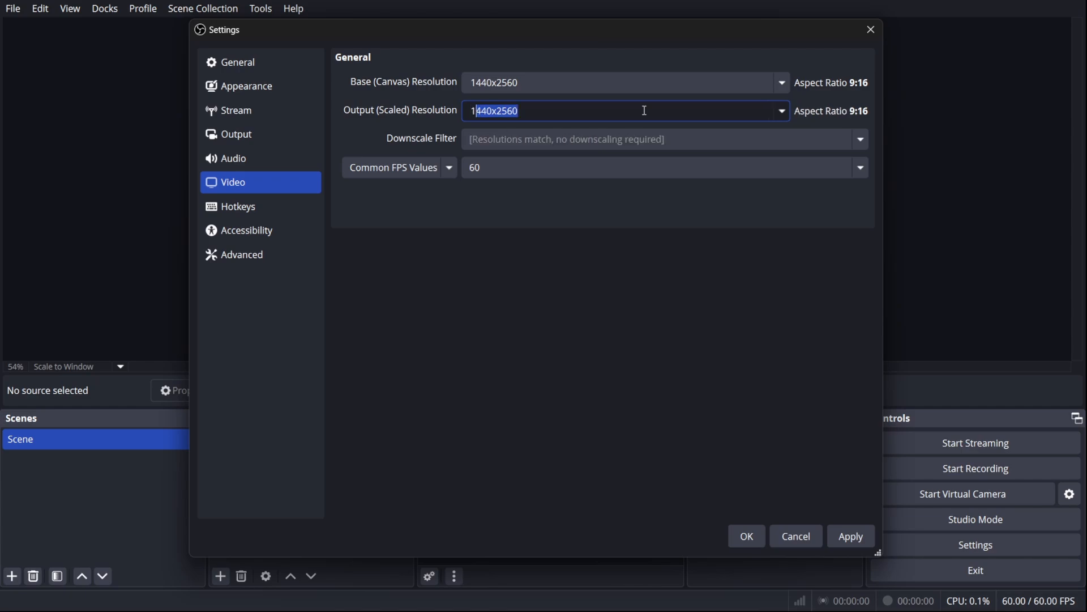
type("x2560")
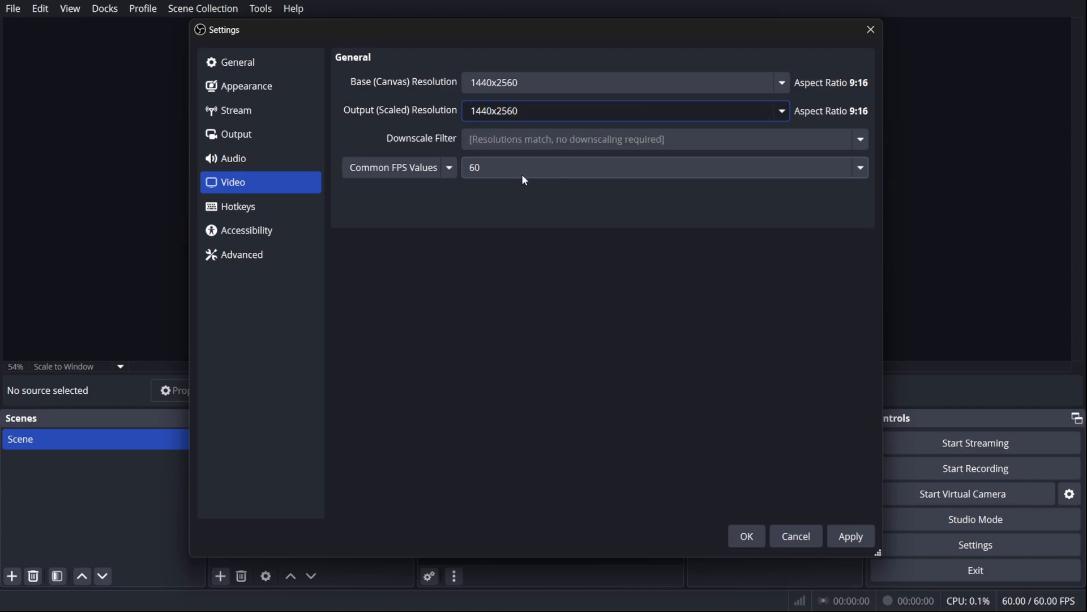
- Choose 60 as the common FPS value, apply the video settings and close the settings window
left_click(521, 168)
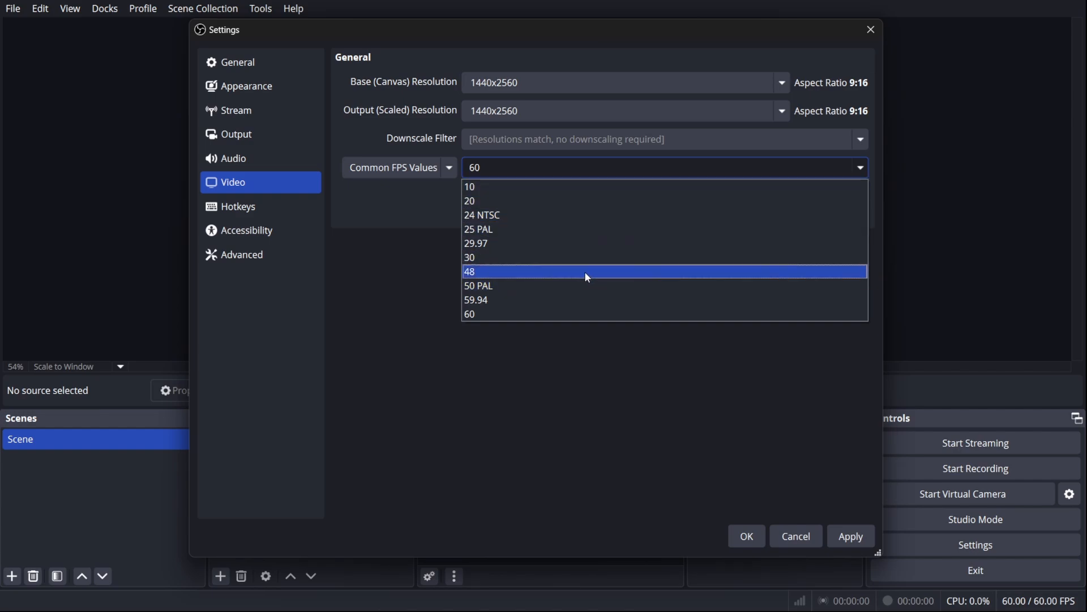
left_click(584, 315)
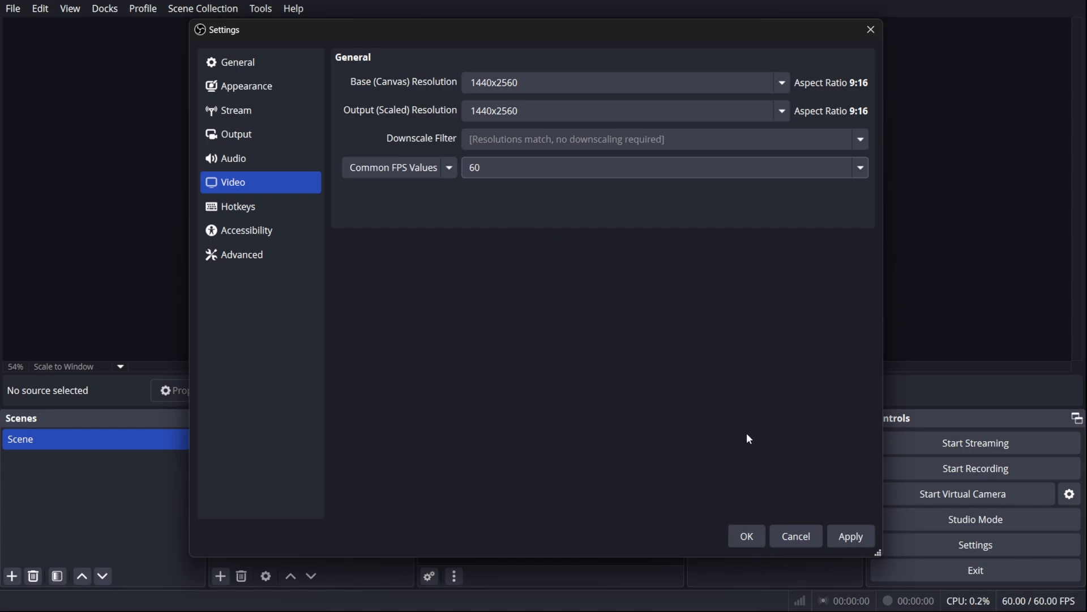
left_click(851, 536)
left_click(743, 538)
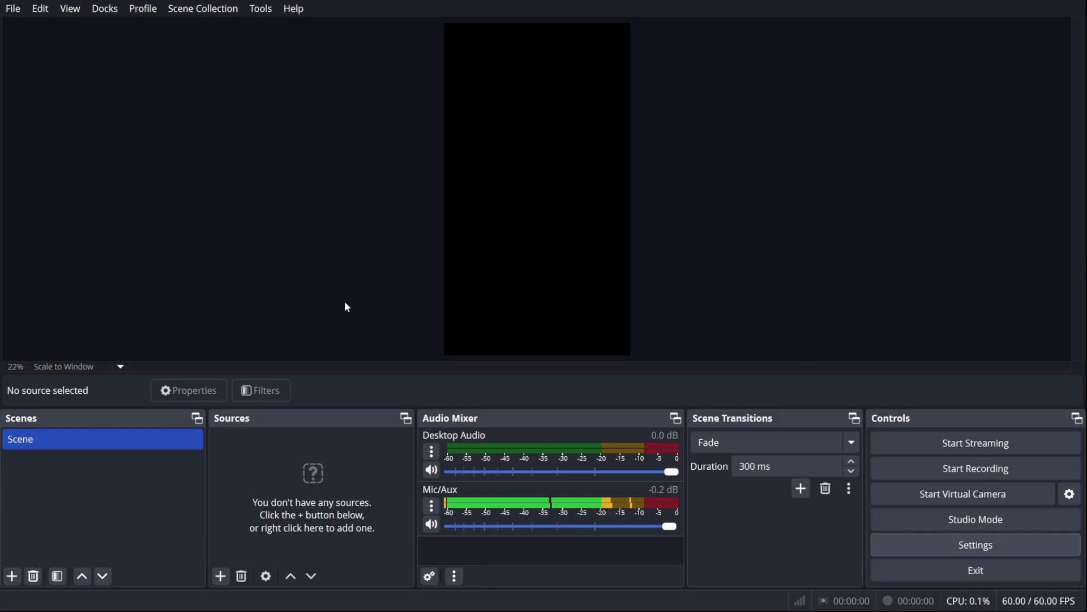
- In the audio settings, choose Stereo channels and set Mic/Auxiliary Audio to Microphone (HyperX QuadCast S)
left_click(262, 184)
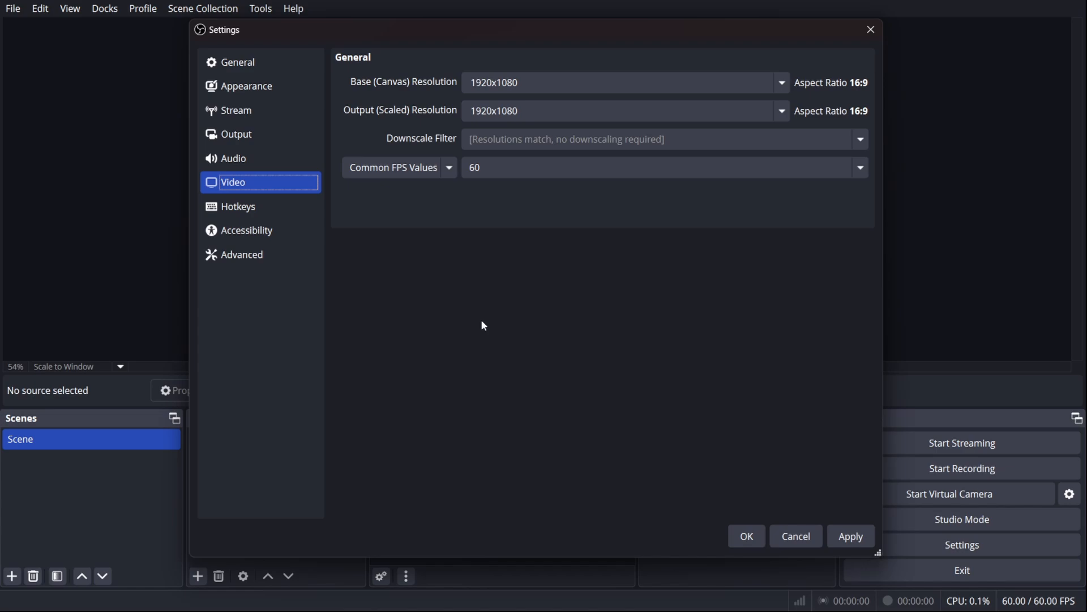
left_click(268, 164)
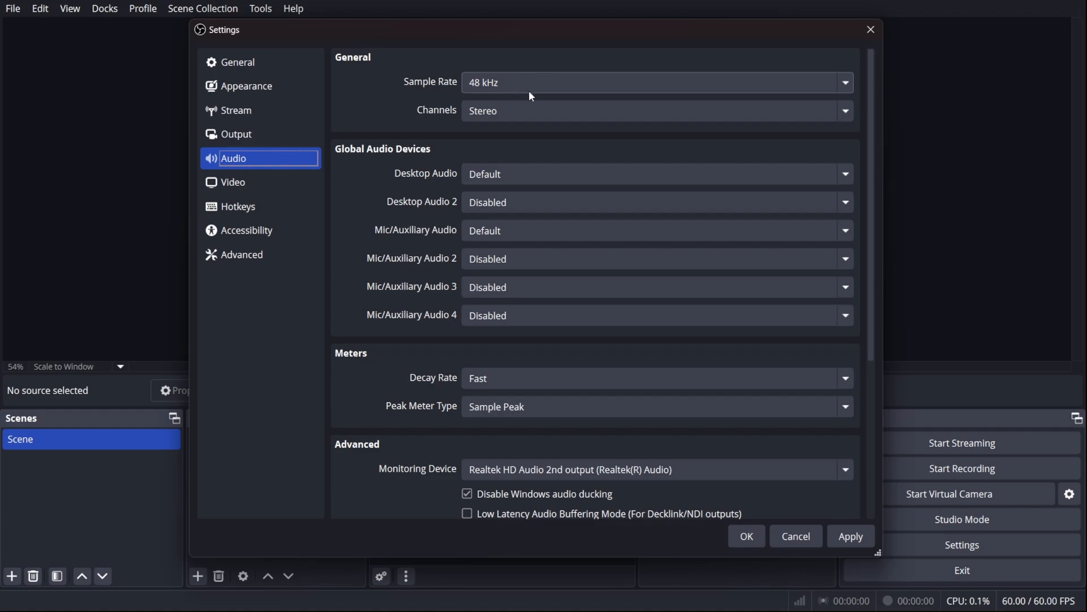
left_click(595, 118)
left_click(571, 146)
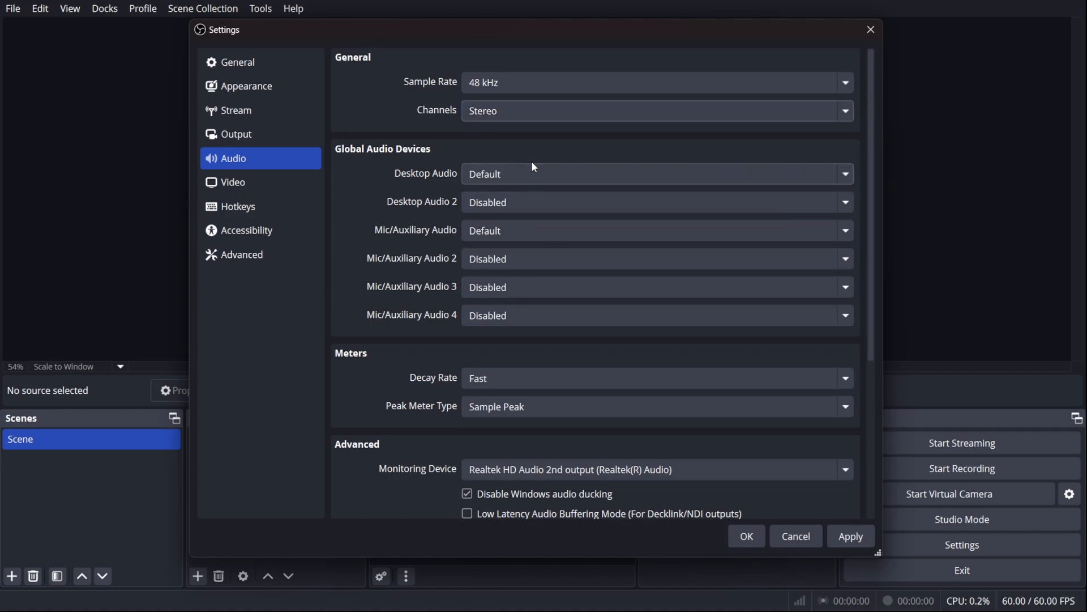
left_click(524, 232)
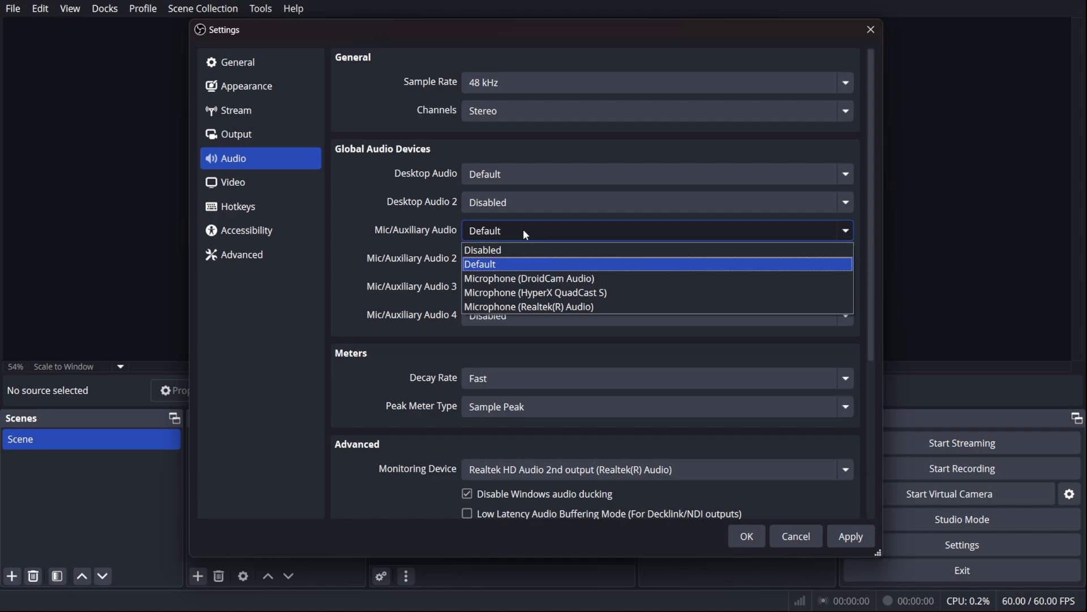
left_click(546, 293)
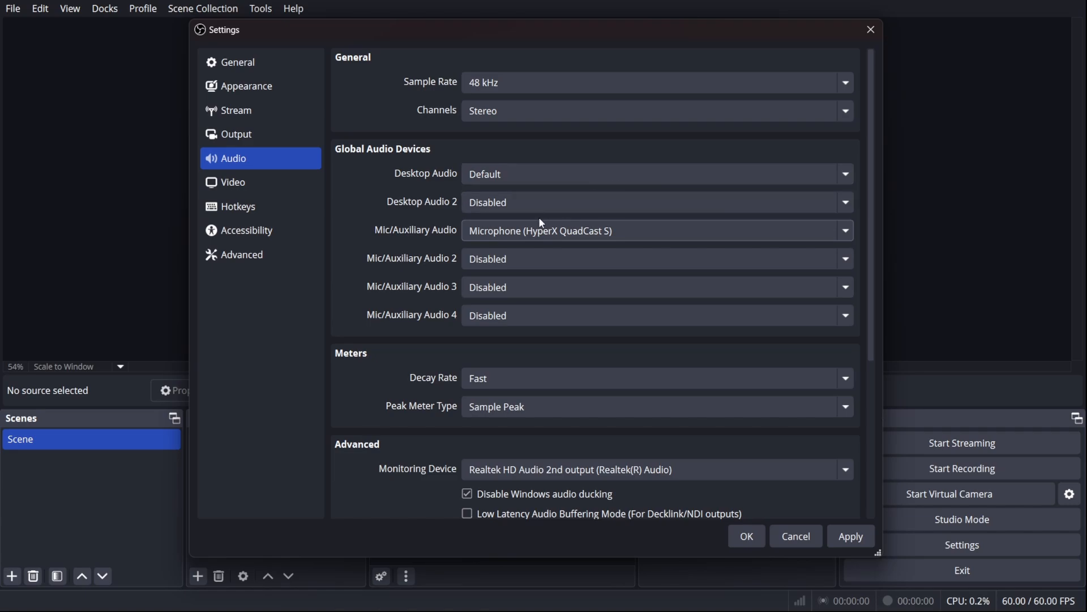
- Choose Realtek HD Audio 2nd output (Realtek(R) Audio) as the monitoring device and confirm the audio settings
scroll(527, 231, "down", 2)
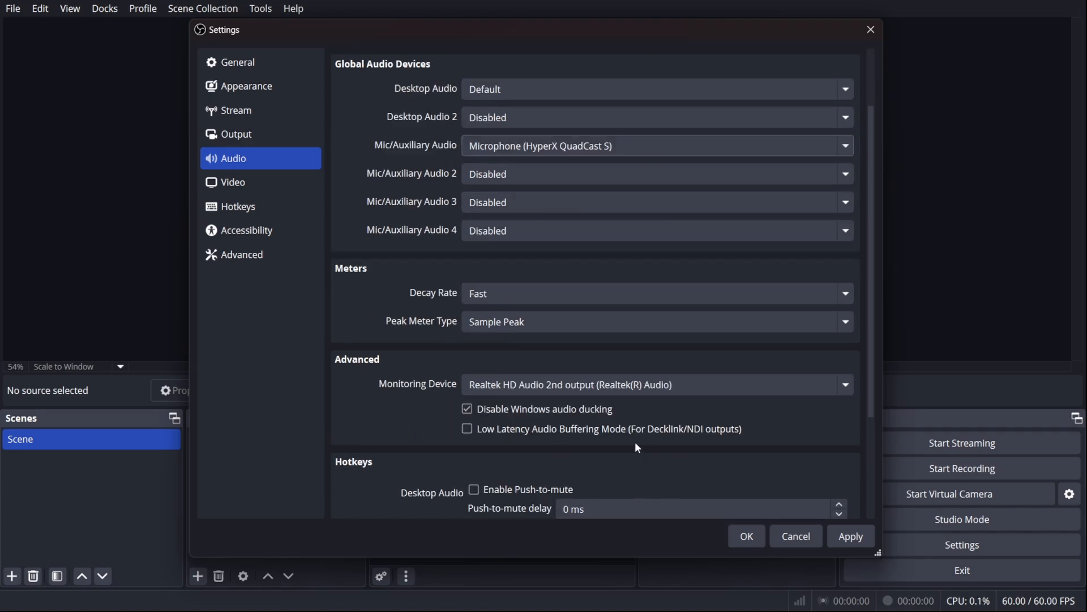
scroll(431, 419, "down", 1)
scroll(429, 416, "down", 2)
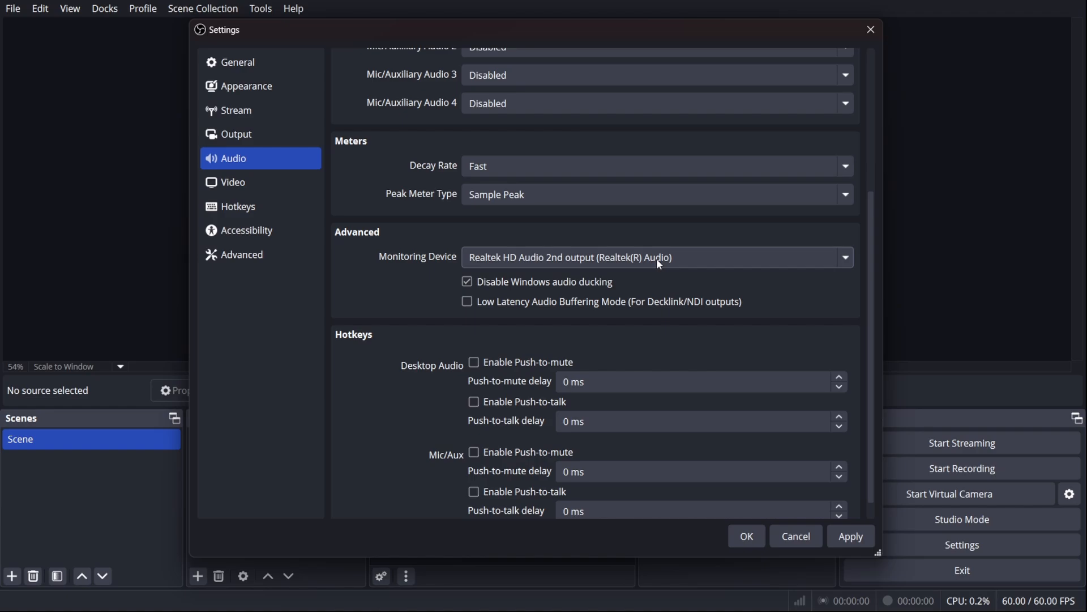
left_click(520, 259)
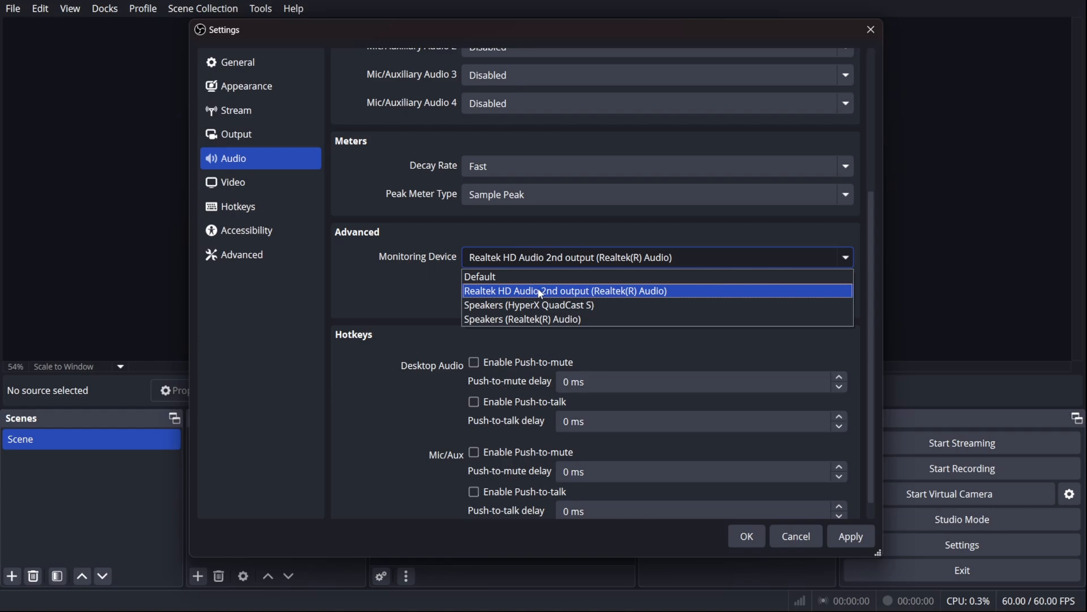
left_click(579, 296)
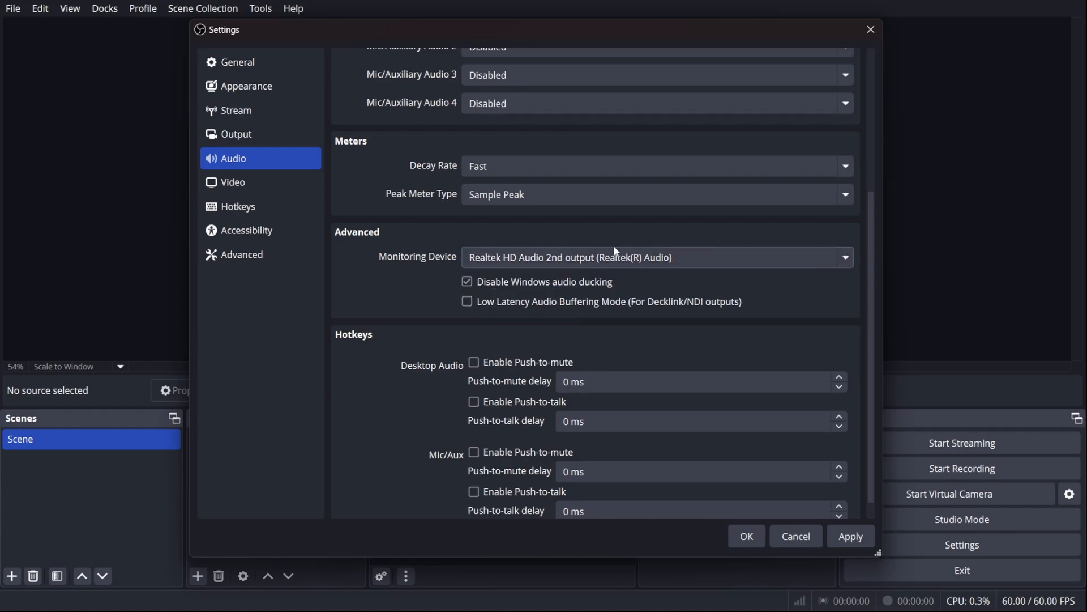
left_click(748, 536)
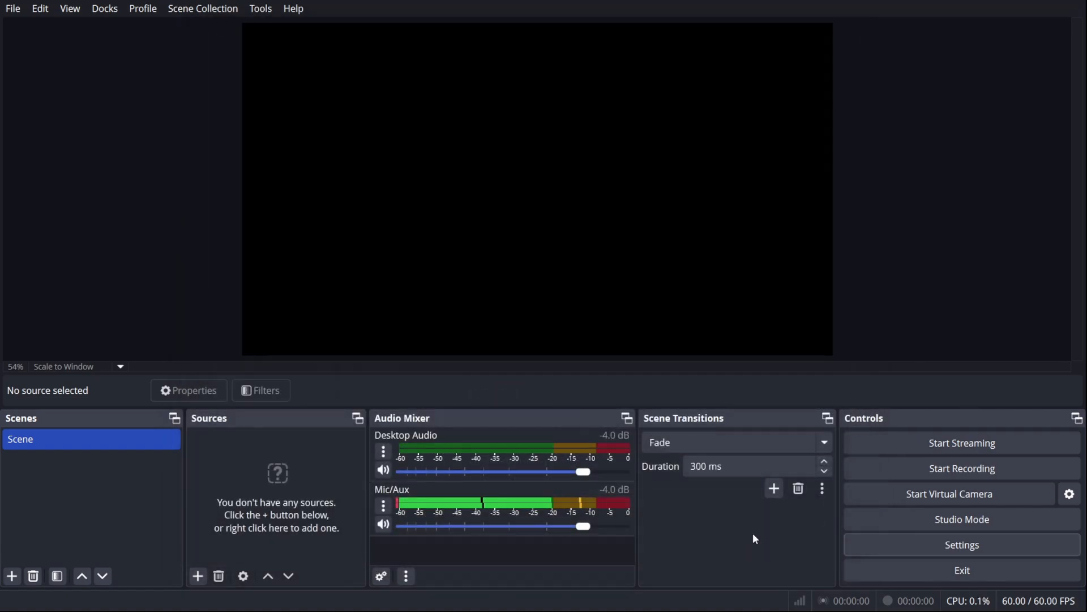
- Set the Mic/Aux source's audio monitoring to Monitor and Output in its advanced audio properties
left_click(383, 508)
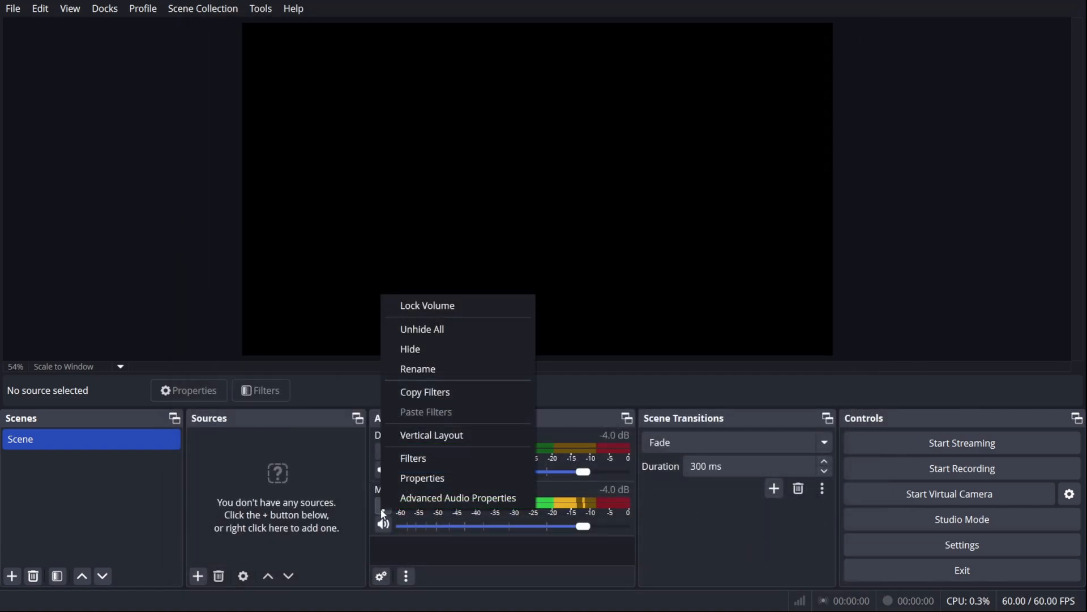
left_click(412, 504)
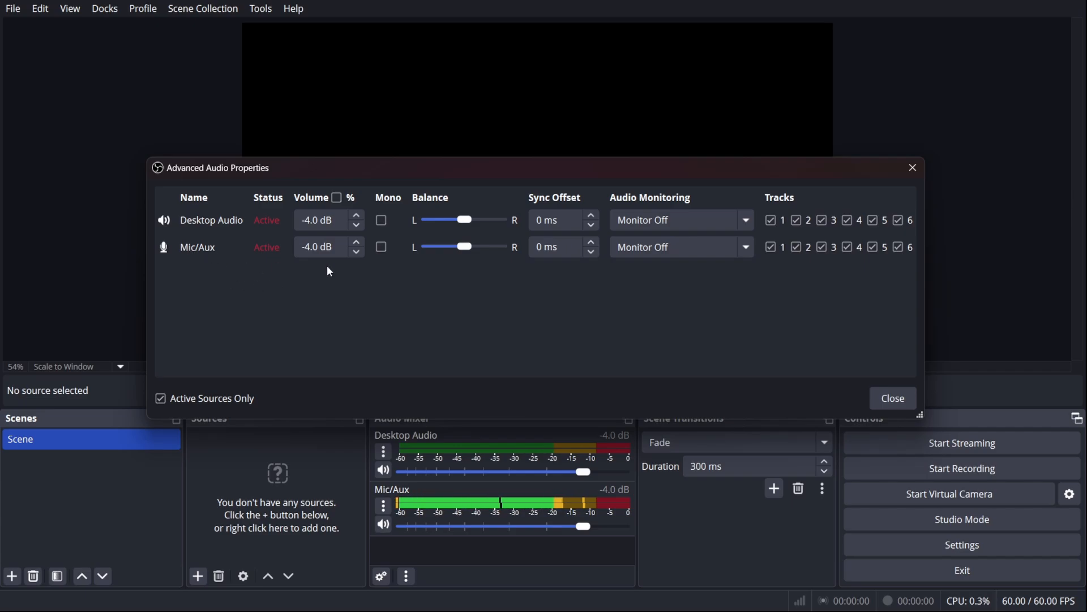
left_click(715, 245)
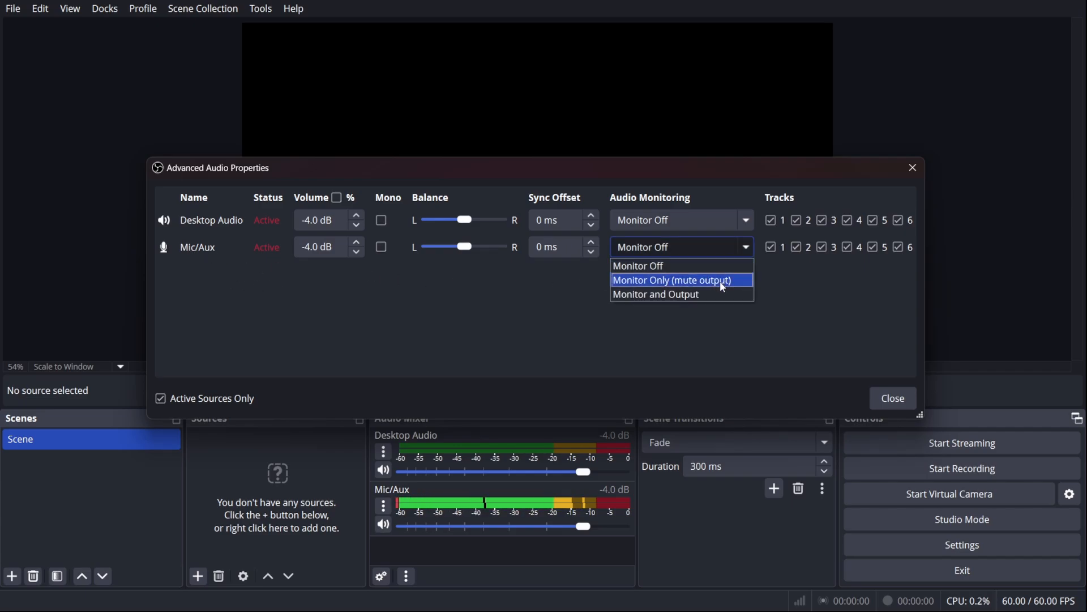
left_click(658, 294)
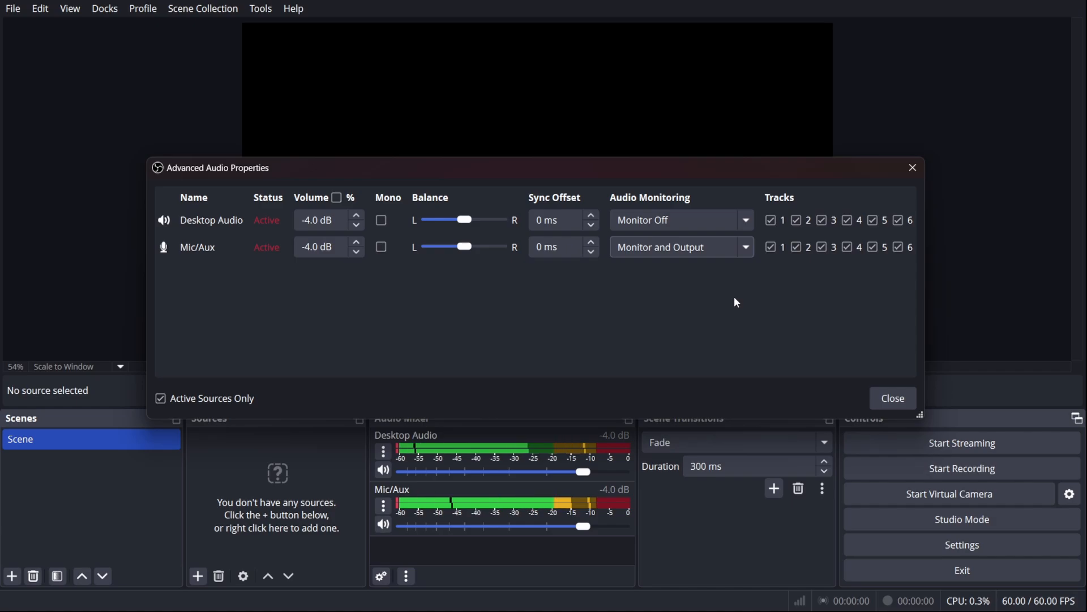
- Return the Mic/Aux source's audio monitoring to Monitor Off and close the advanced audio properties
left_click(699, 247)
left_click(701, 262)
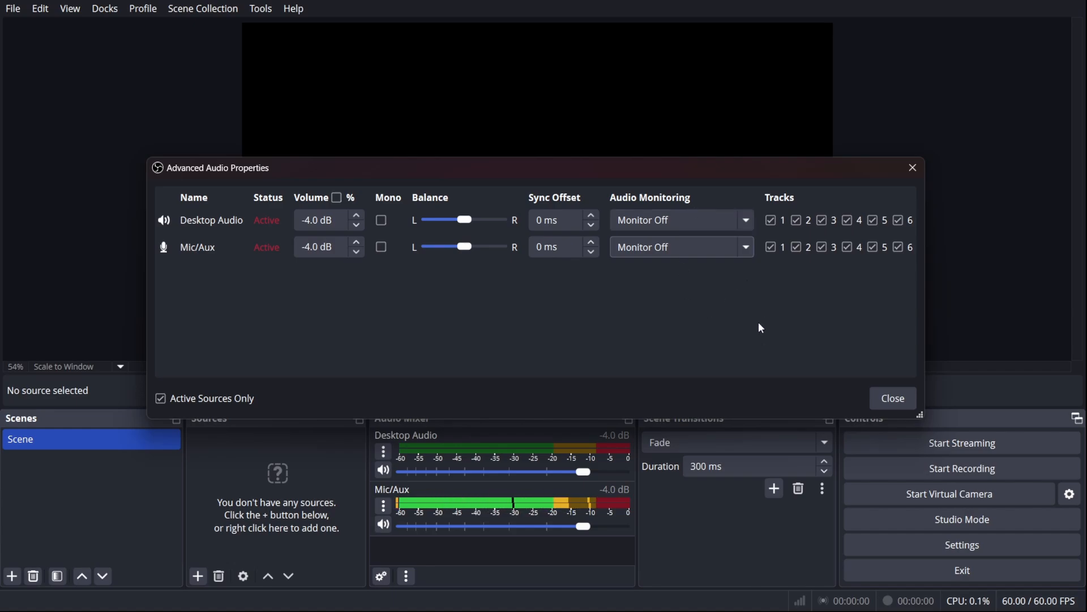
left_click(892, 399)
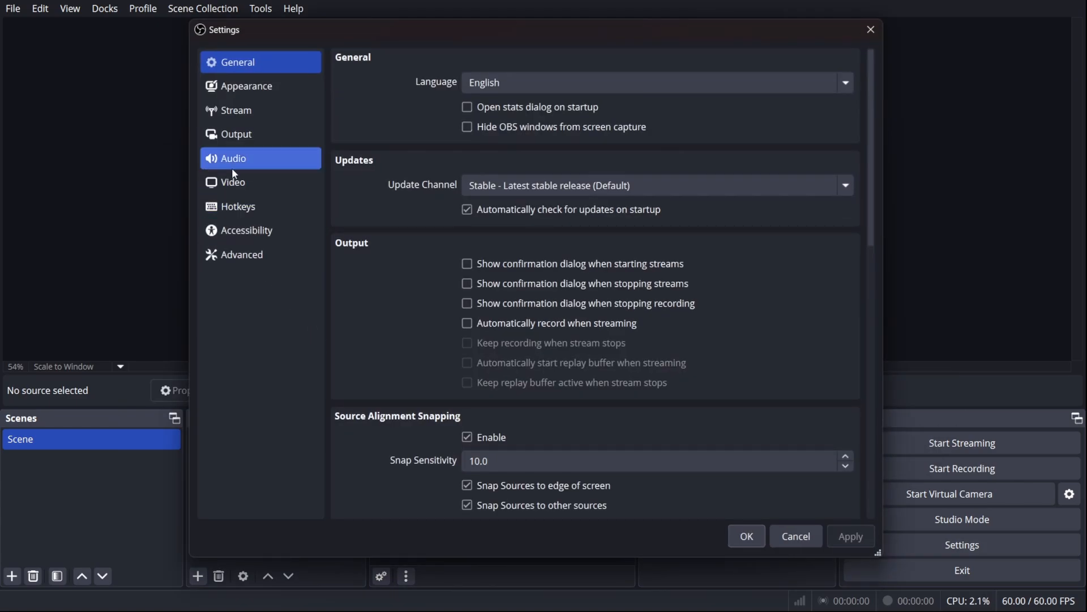
- Select Simple as the output mode in the output settings and look over the streaming and recording options
left_click(238, 135)
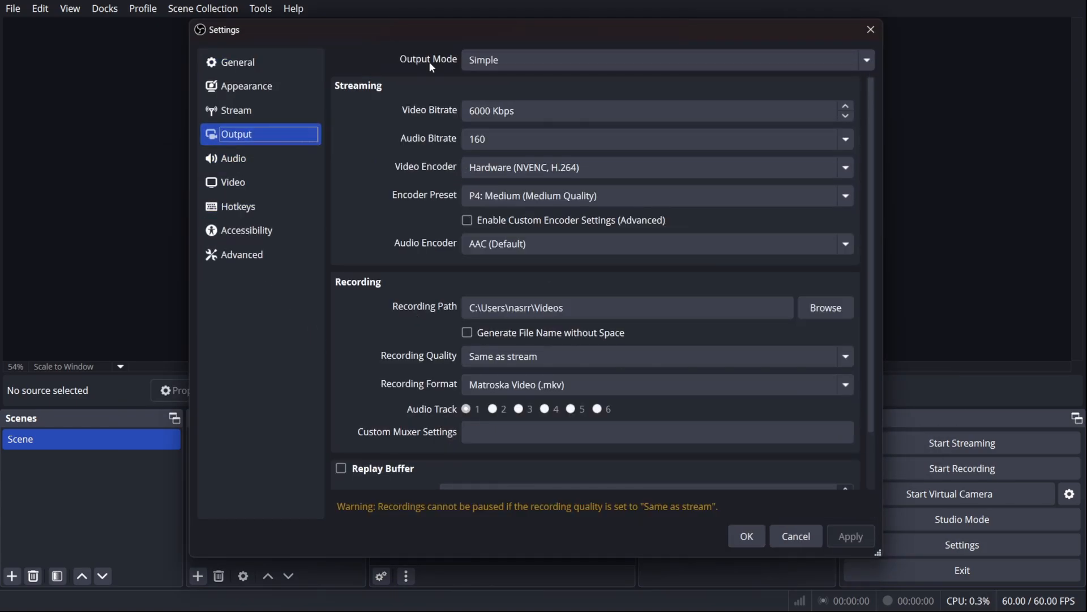
left_click(495, 57)
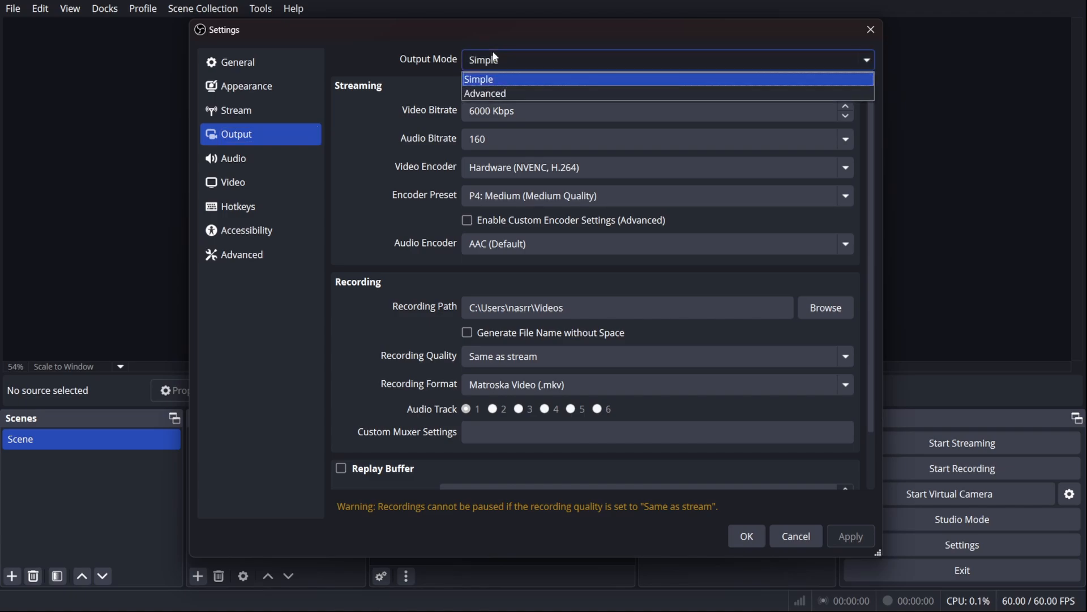
left_click(516, 76)
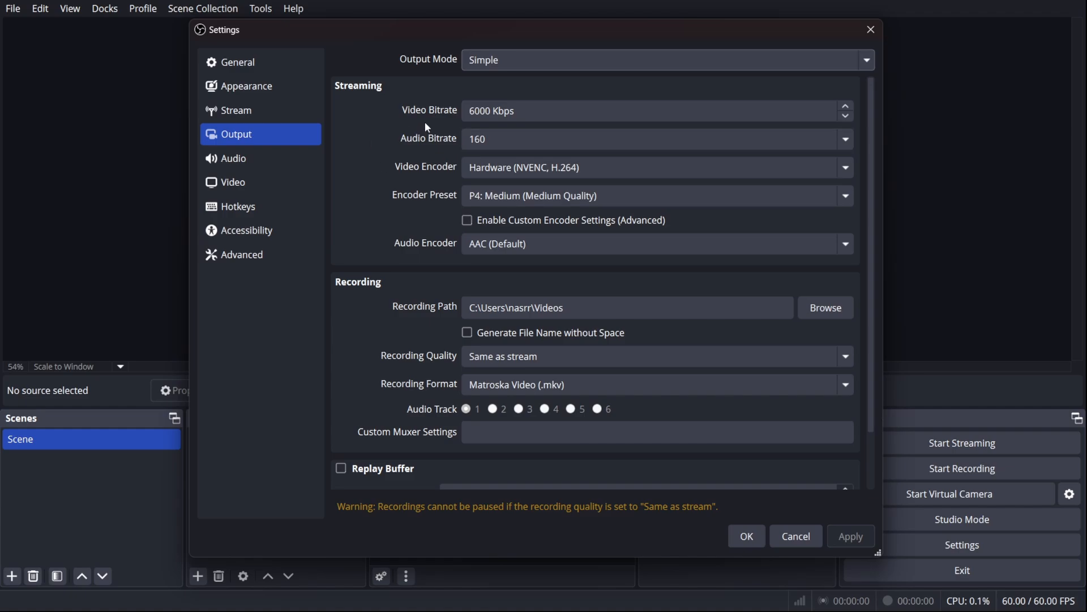
scroll(369, 312, "down", 2)
scroll(385, 286, "up", 2)
scroll(372, 276, "down", 2)
scroll(379, 337, "up", 2)
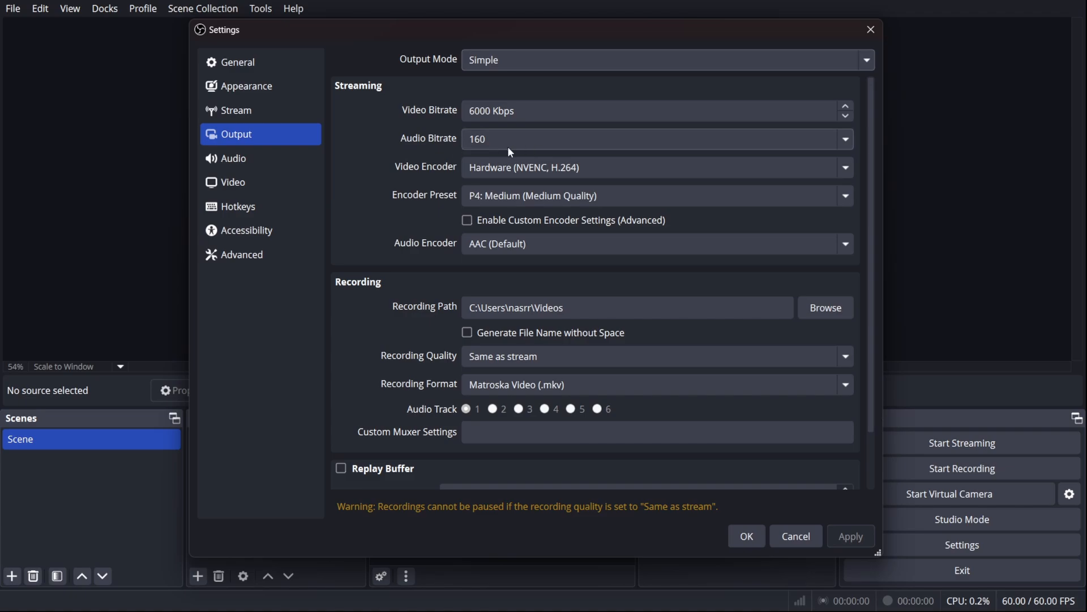
- Review the available streaming audio bitrates and select 160
left_click(842, 140)
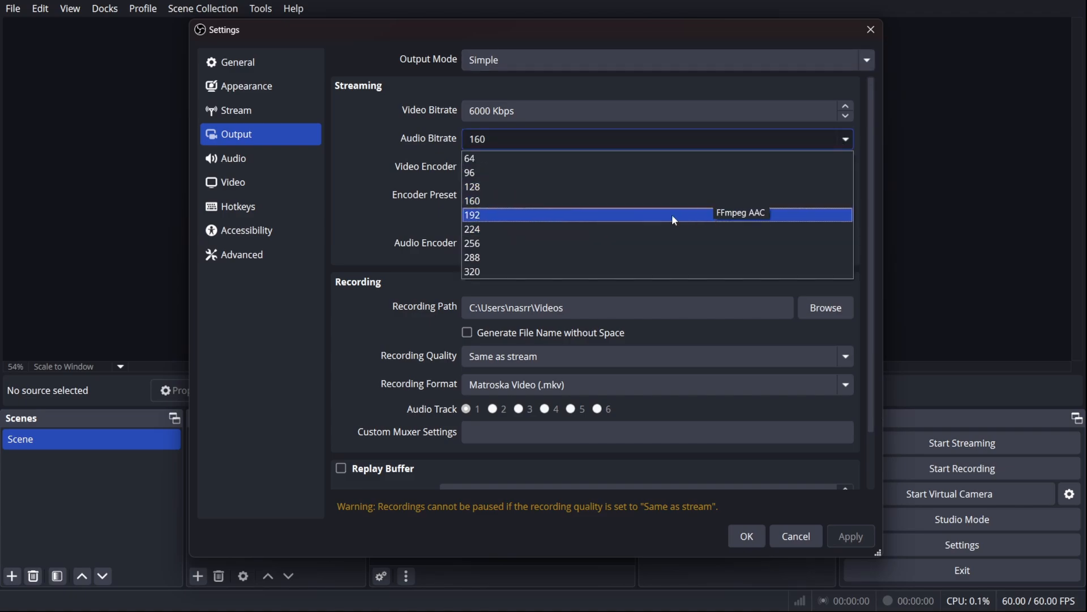
left_click(592, 201)
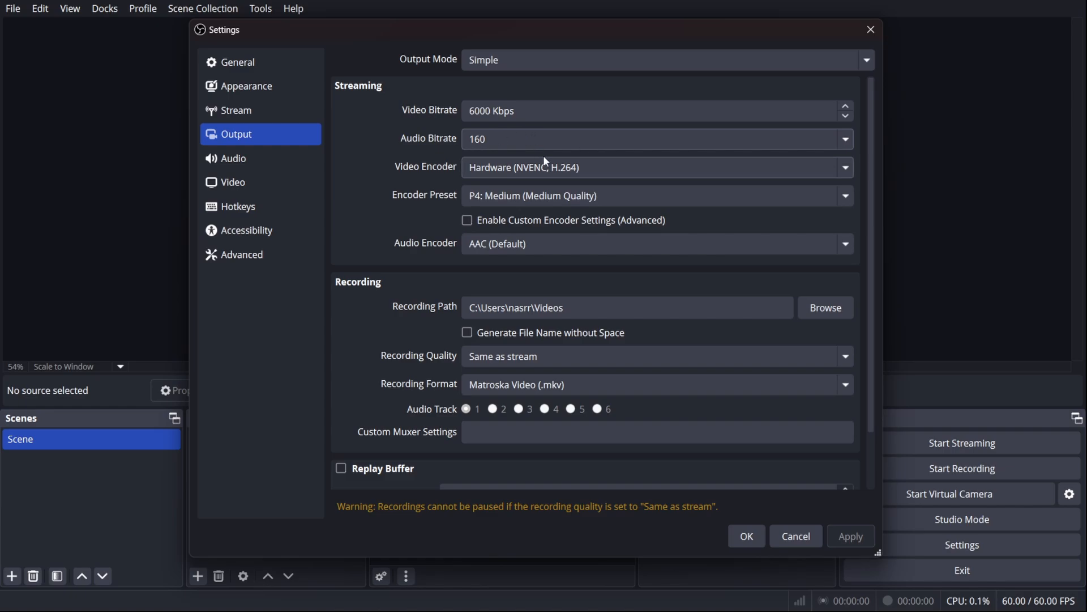
left_click(501, 146)
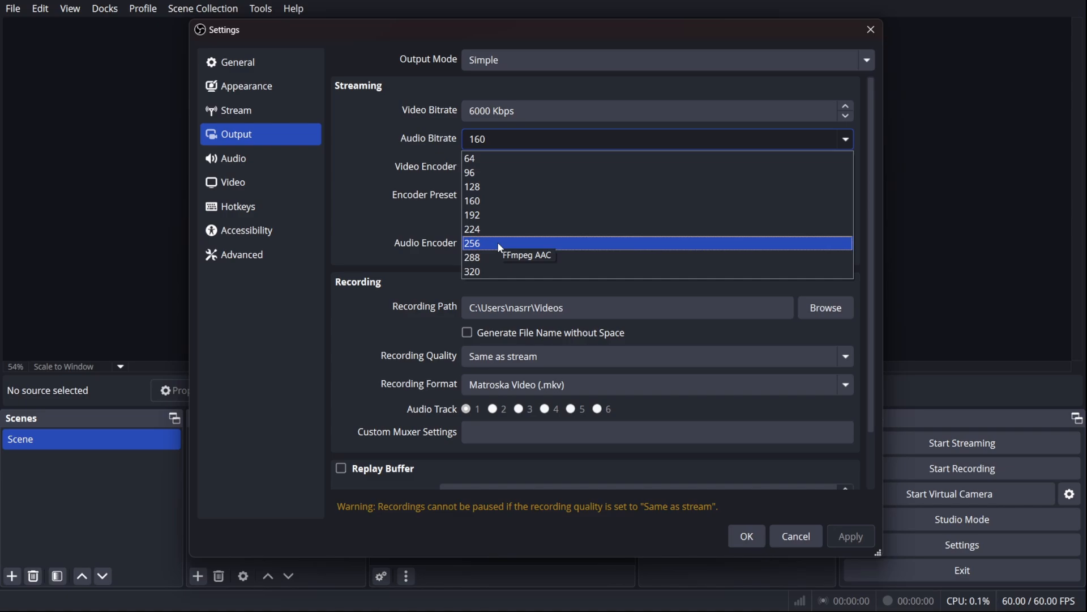
left_click(508, 205)
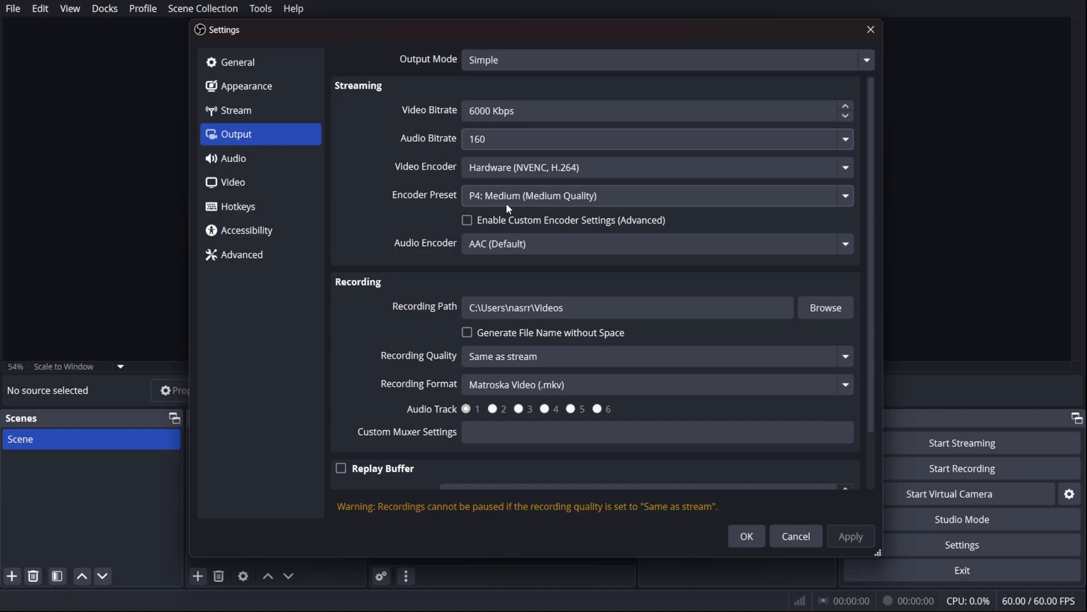
left_click(528, 139)
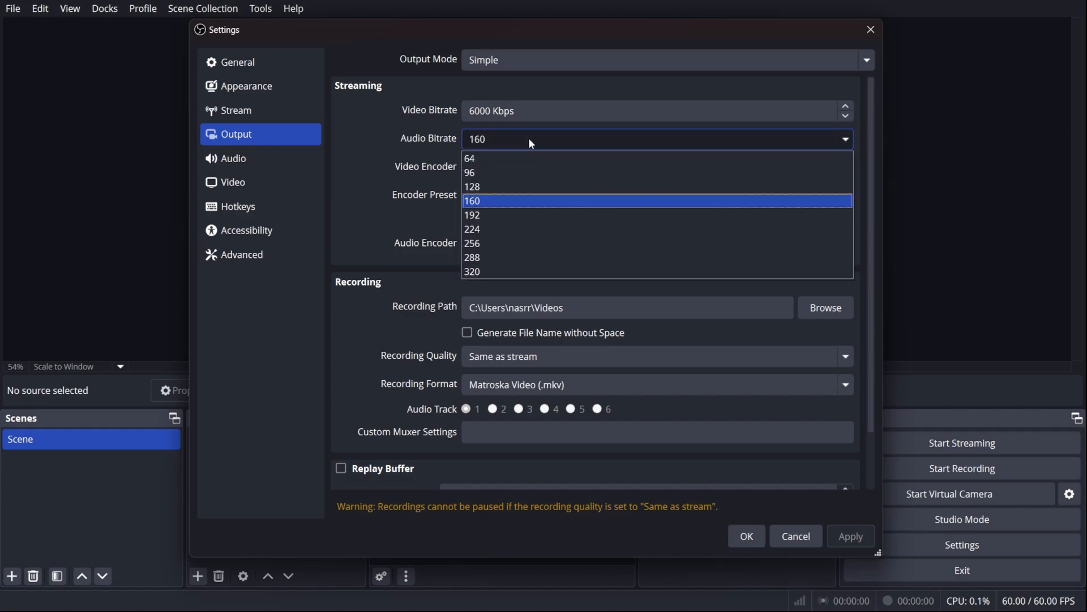
left_click(537, 205)
- Choose Hardware (NVENC, H.264) as the streaming video encoder with the P4: Medium (Medium Quality) encoder preset
left_click(717, 167)
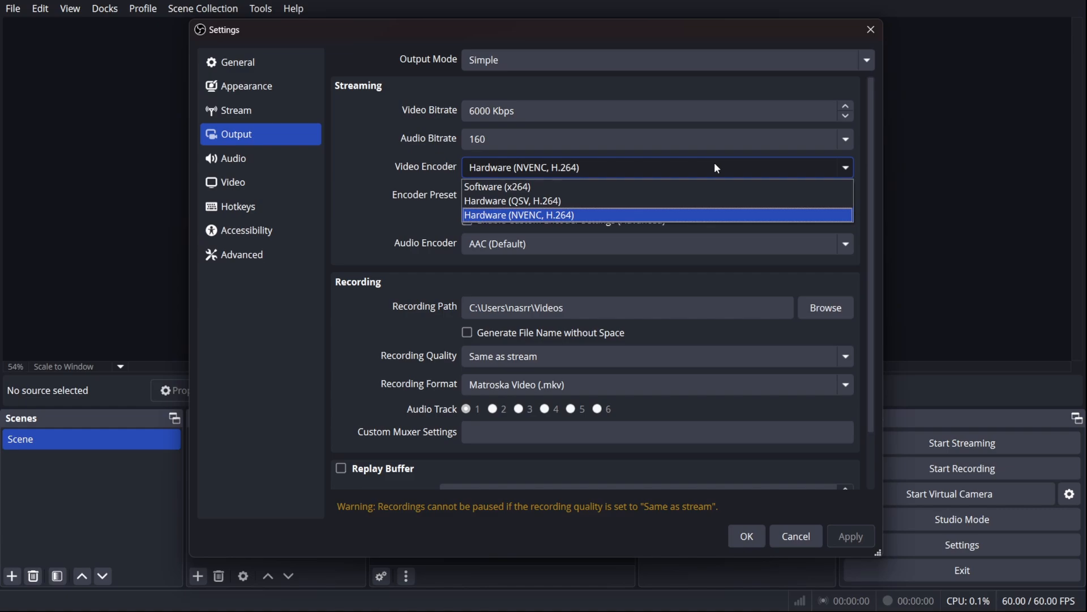
left_click(526, 221)
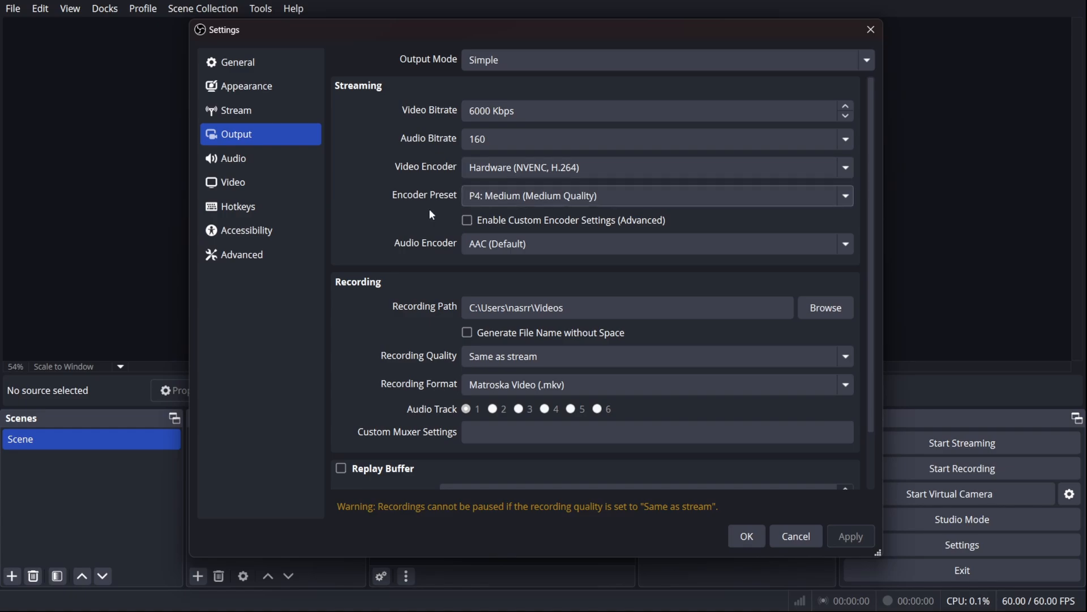
left_click(506, 197)
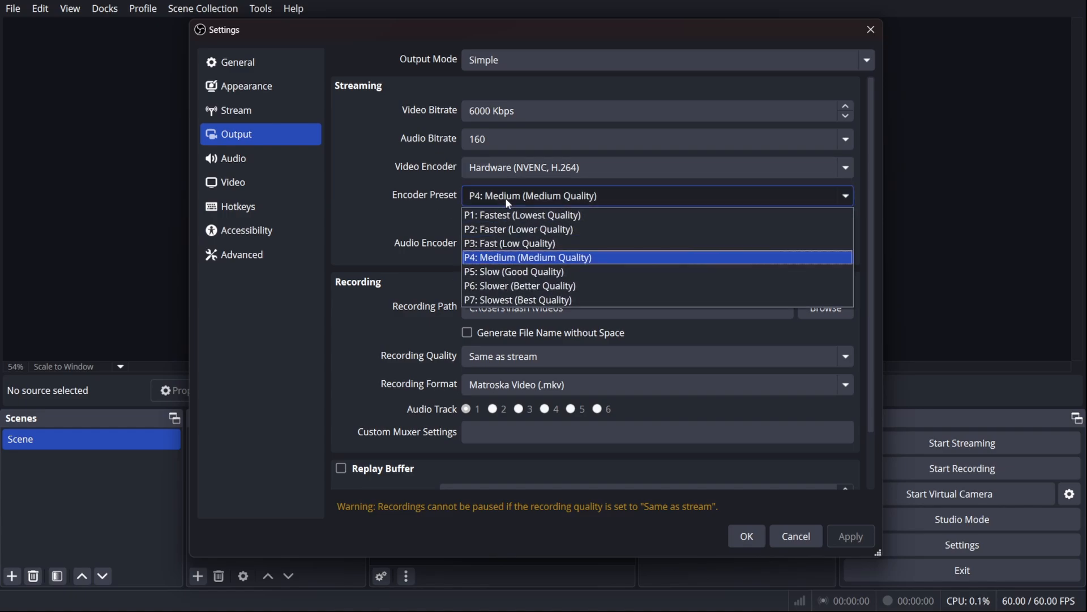
left_click(533, 261)
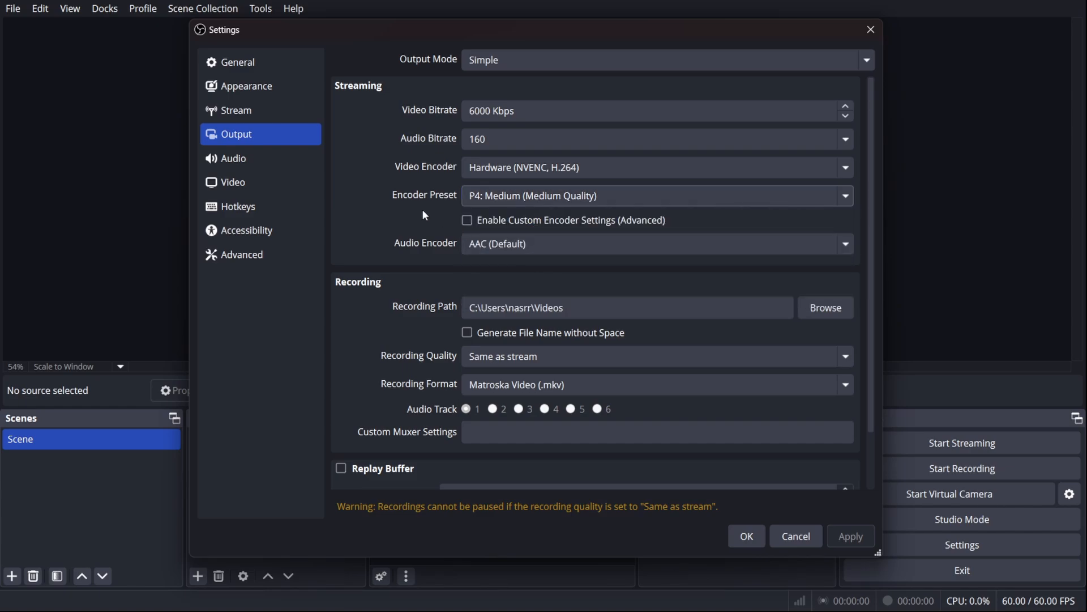
left_click(532, 196)
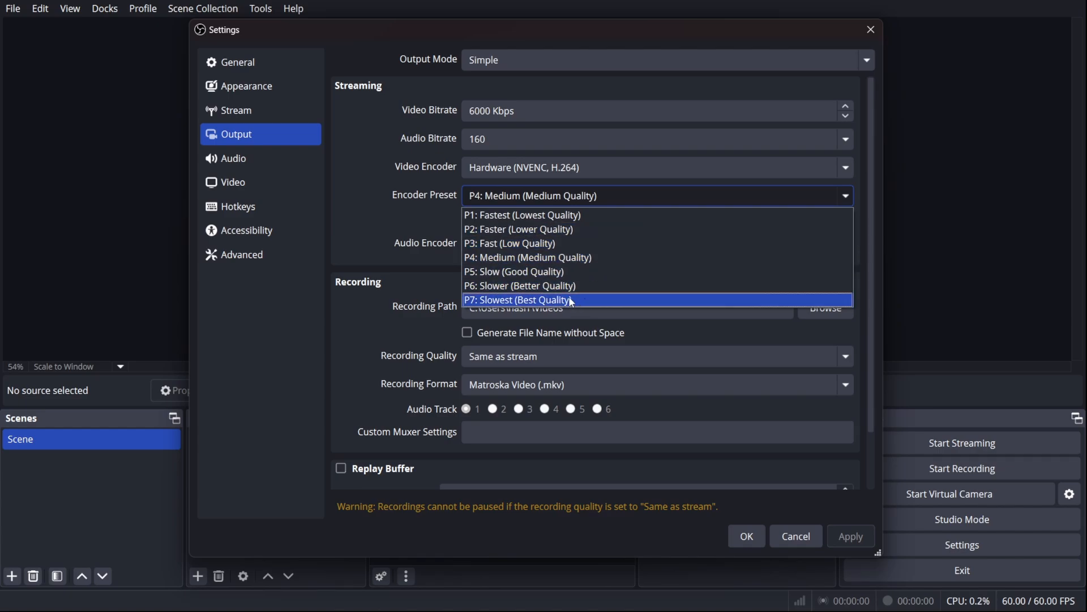
left_click(589, 258)
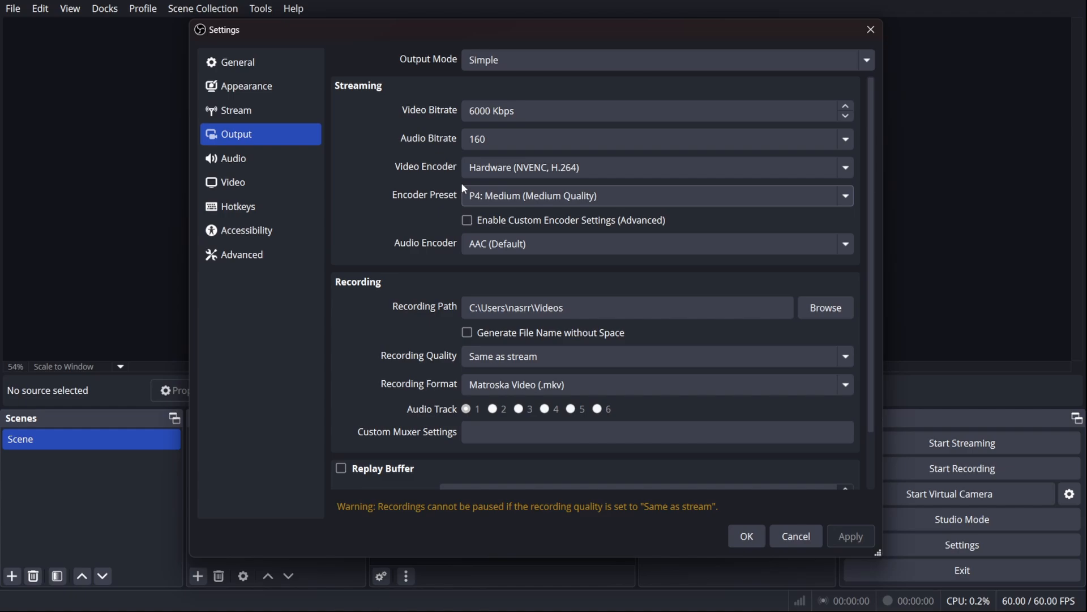
left_click(494, 193)
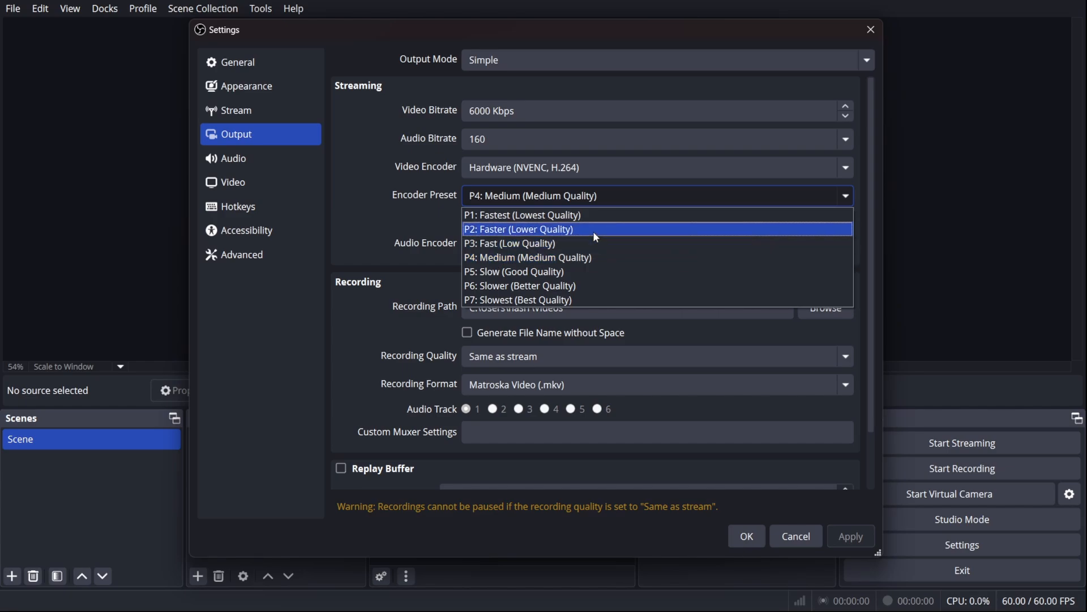
left_click(400, 223)
- Examine the available recording quality levels and recording file formats without choosing different ones
scroll(385, 215, "down", 1)
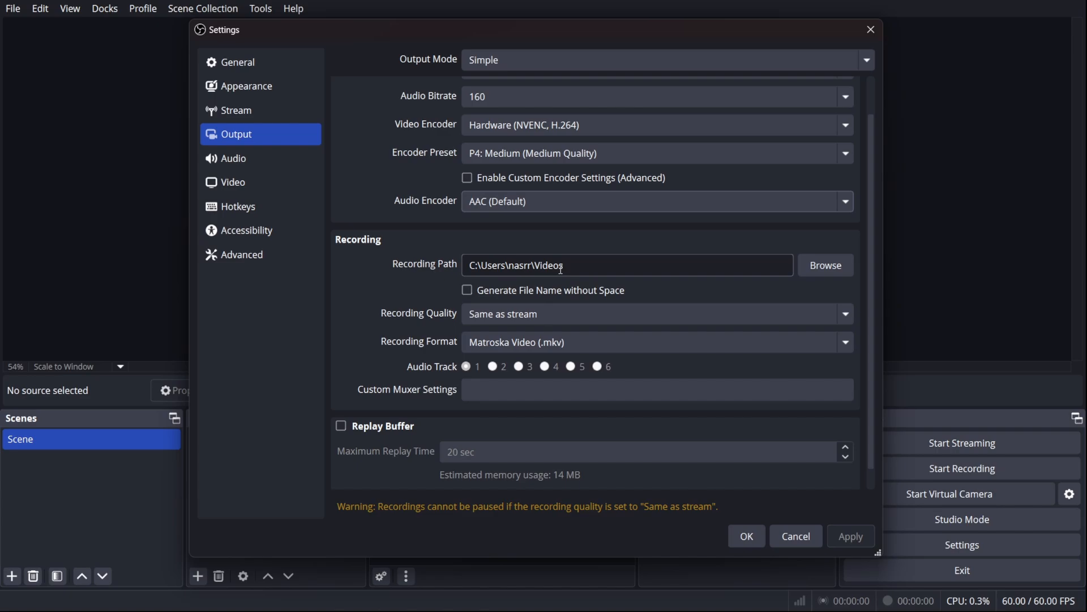
left_click(530, 315)
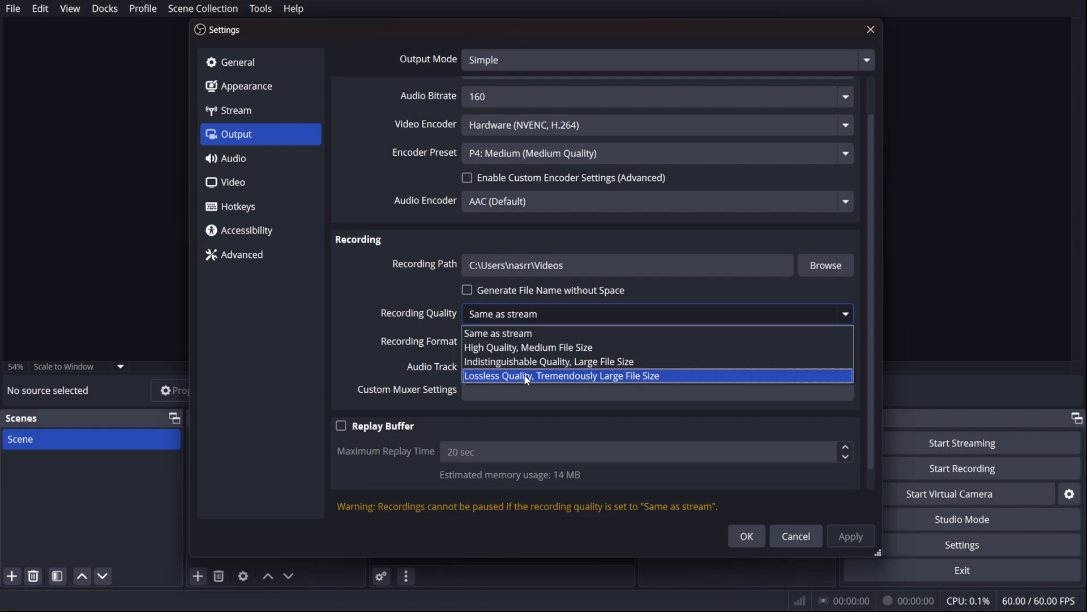
left_click(444, 317)
left_click(650, 343)
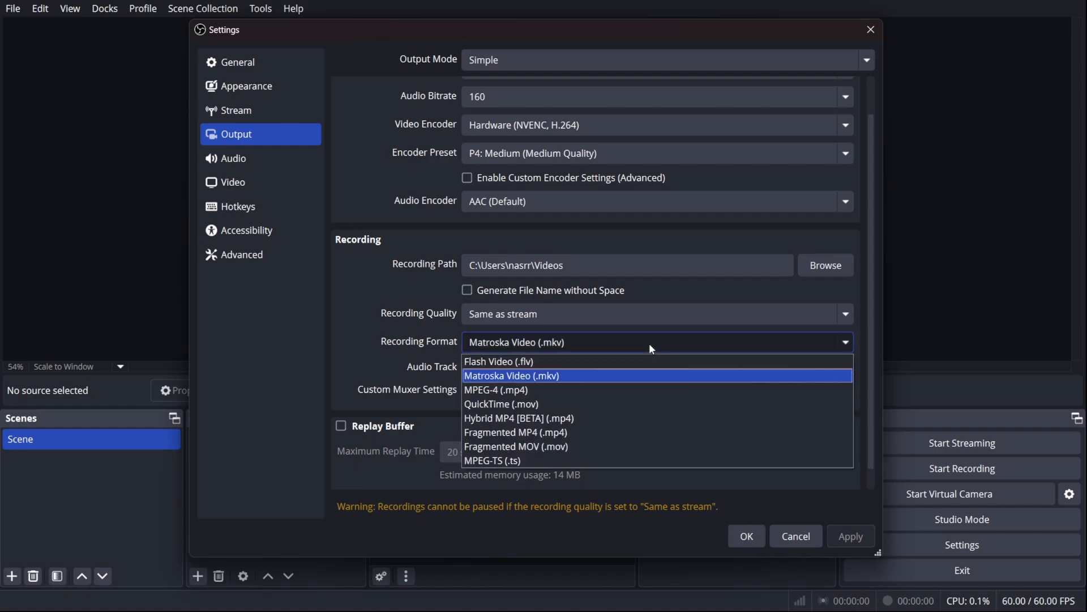
left_click(650, 343)
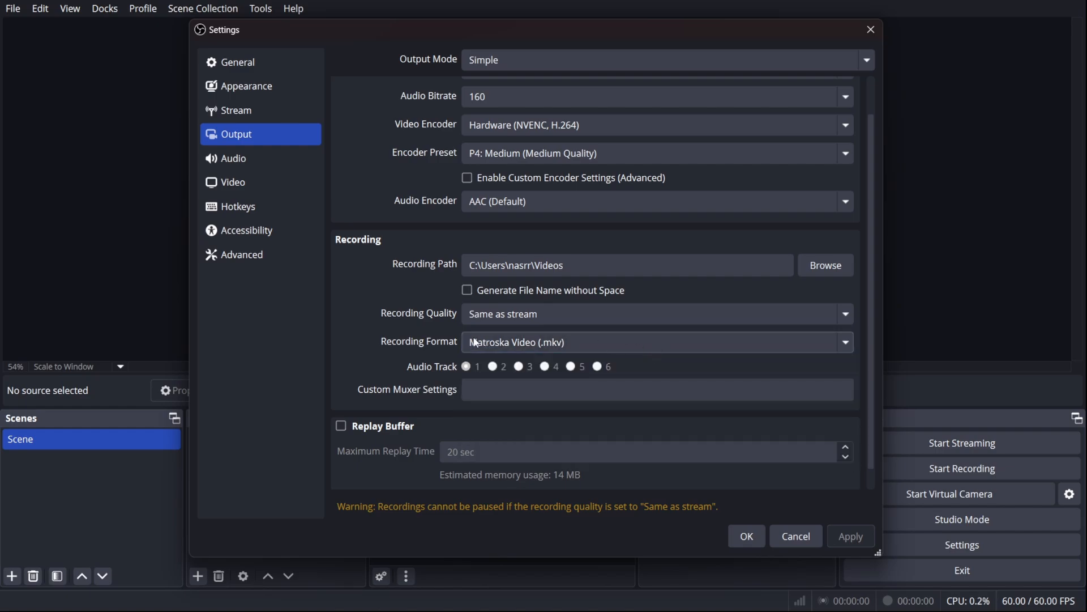
left_click(628, 342)
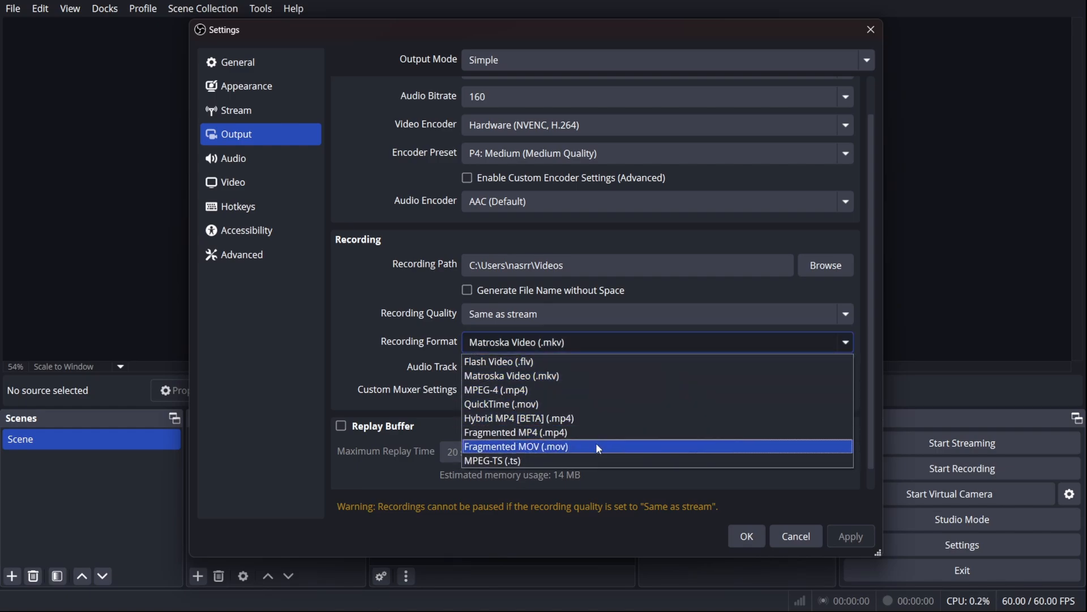
left_click(575, 345)
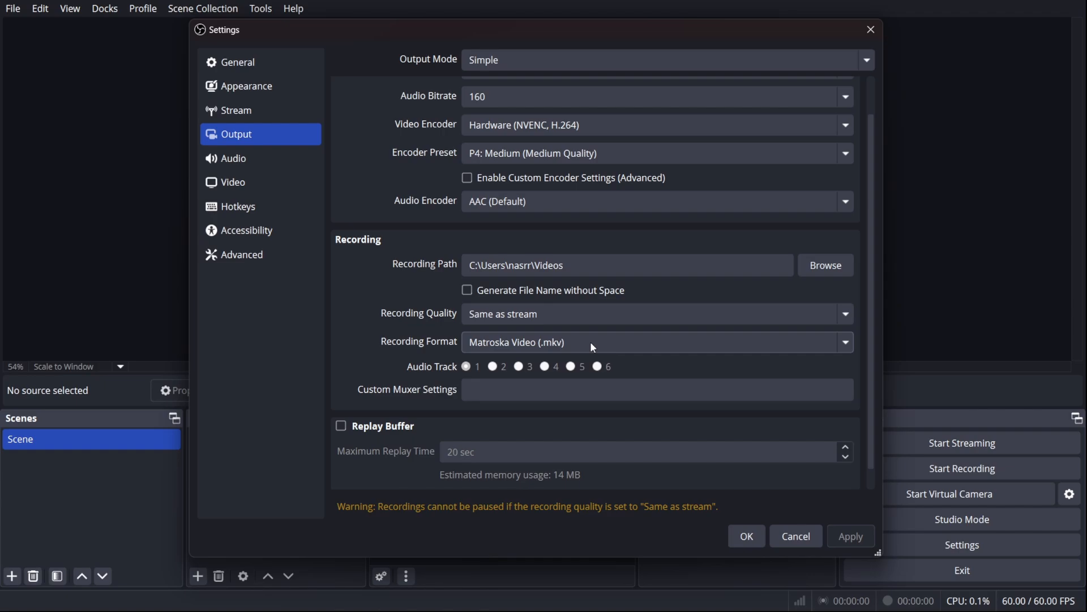
left_click(542, 344)
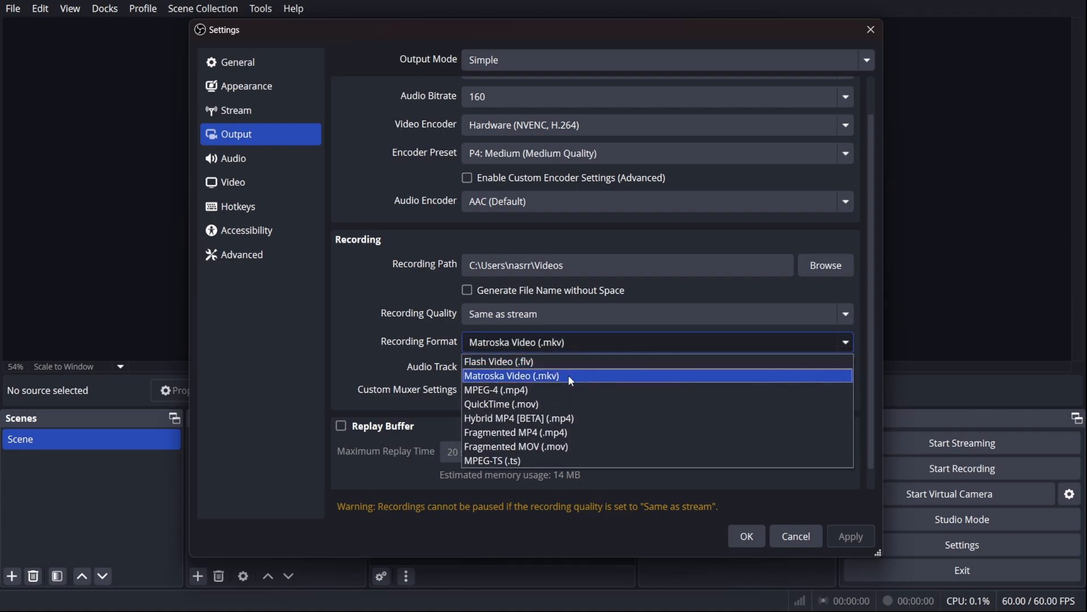
left_click(410, 338)
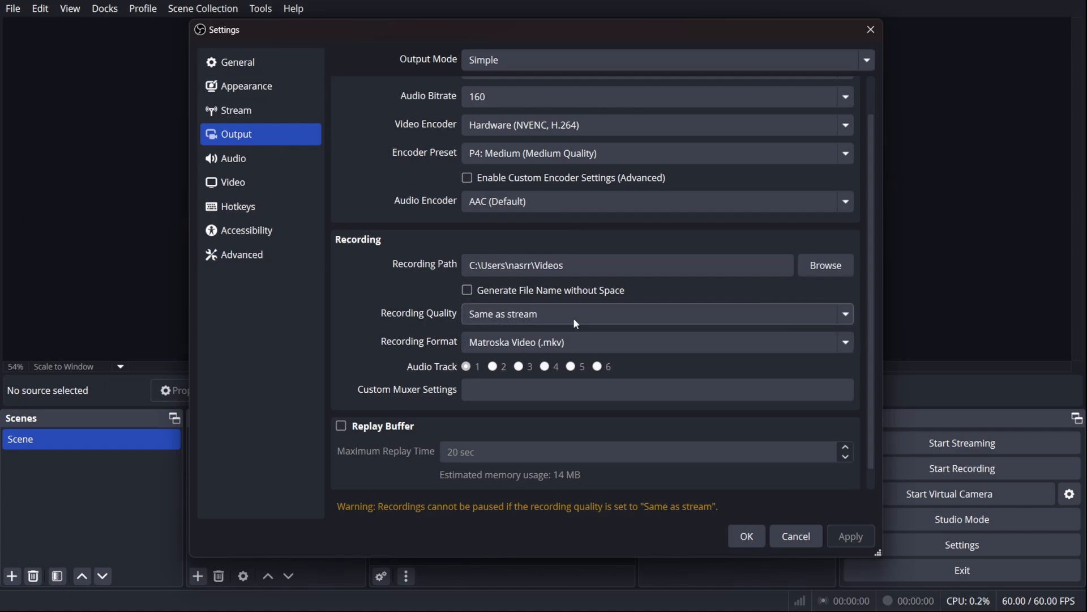
scroll(359, 425, "down", 1)
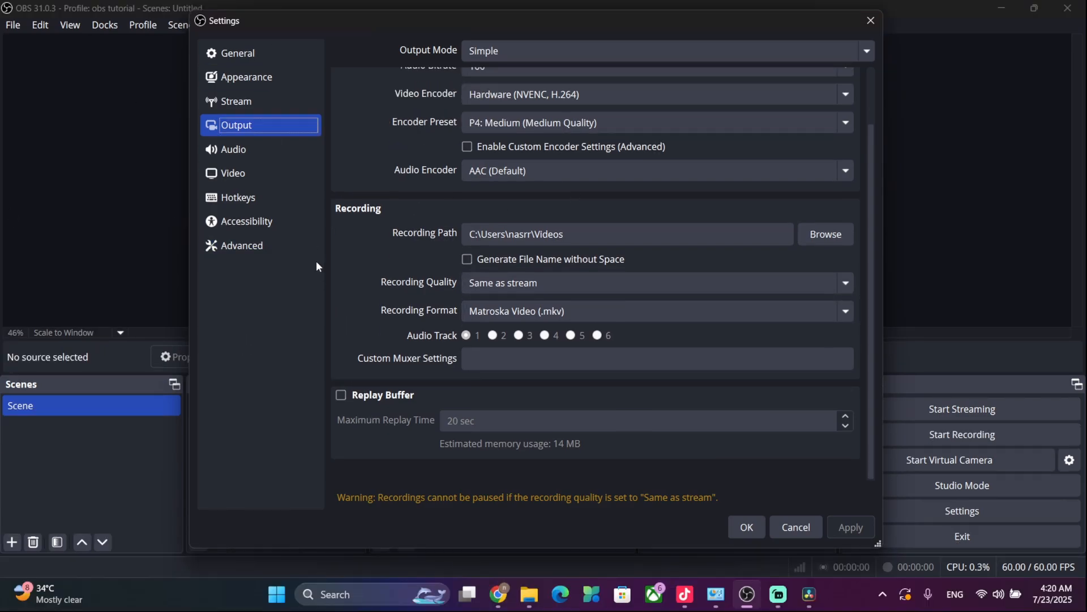
- In the stream settings, select Restream.io as the service and Autodetect as the destination server
left_click(281, 104)
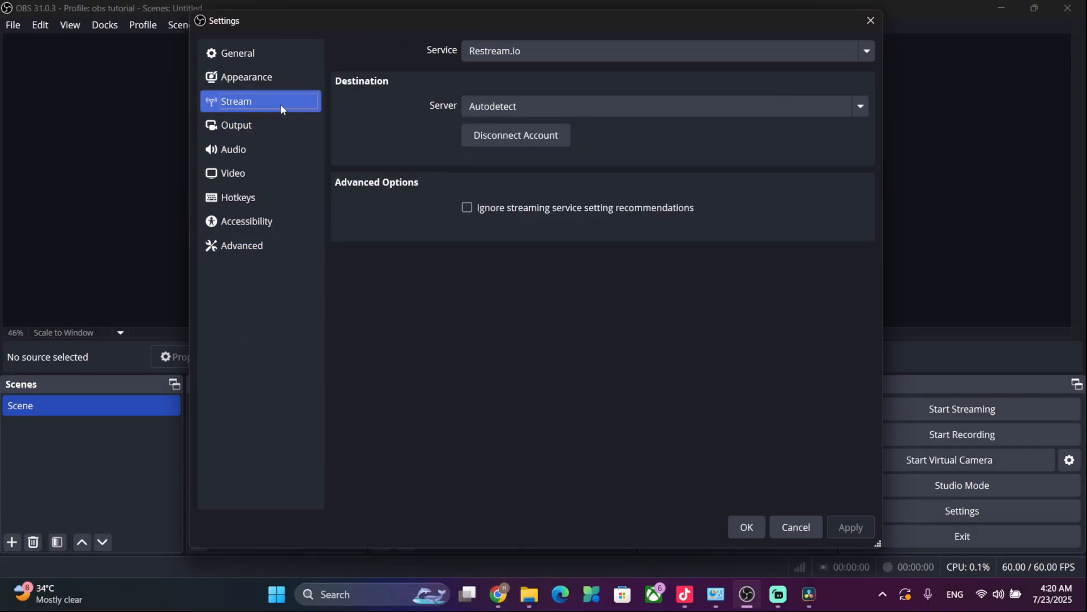
left_click(587, 51)
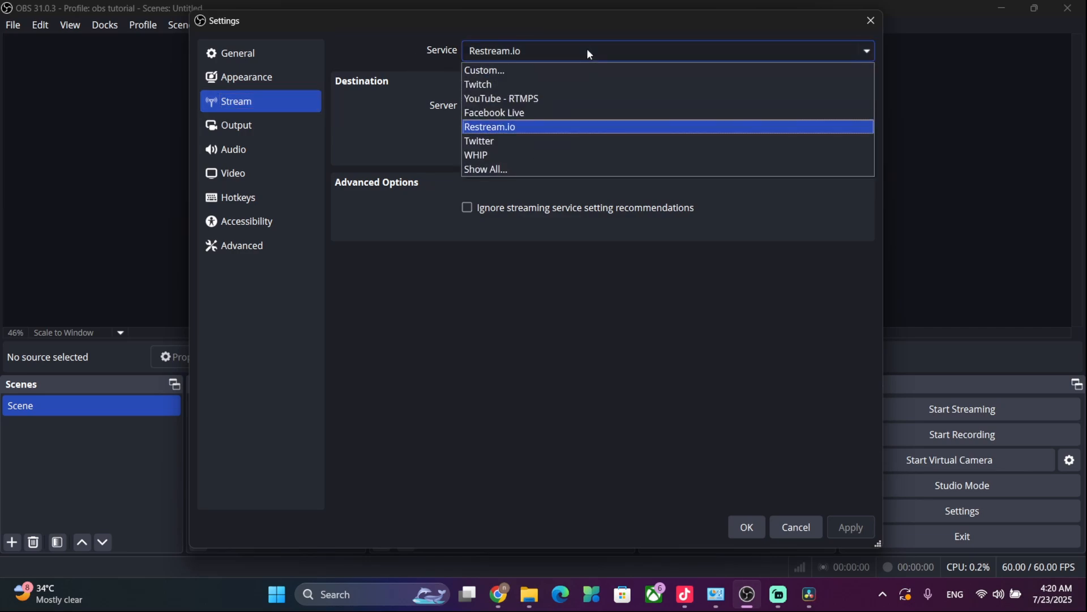
left_click(574, 127)
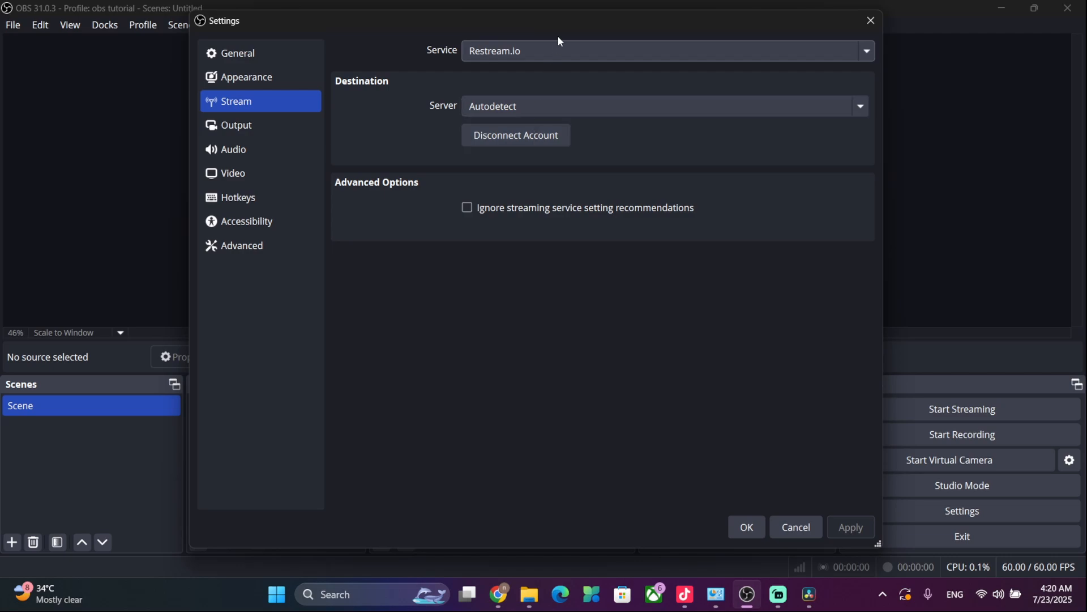
left_click(556, 112)
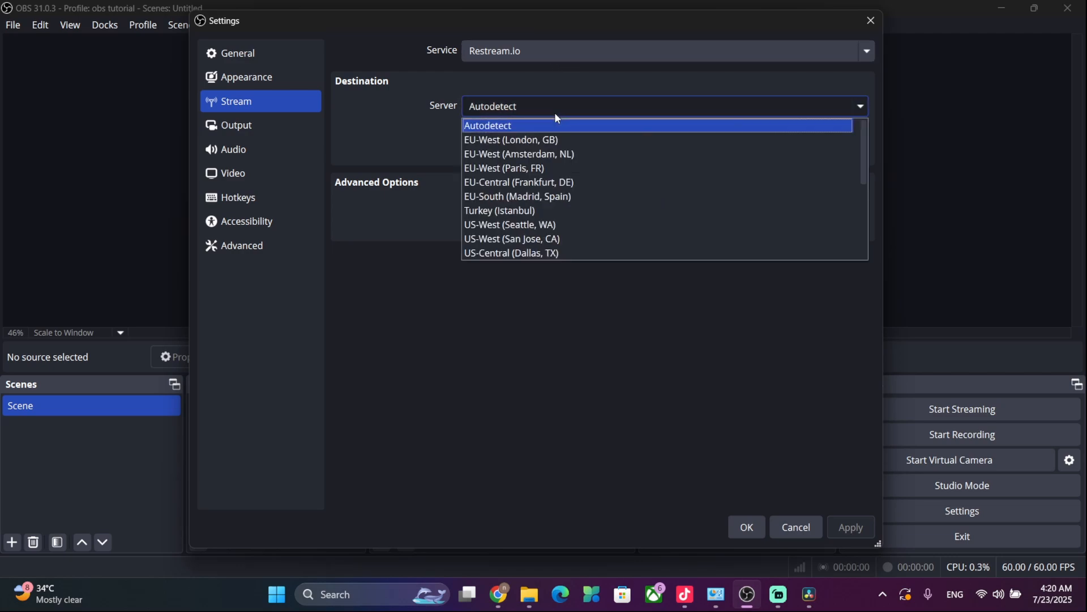
left_click(556, 113)
left_click(556, 112)
scroll(572, 204, "down", 3)
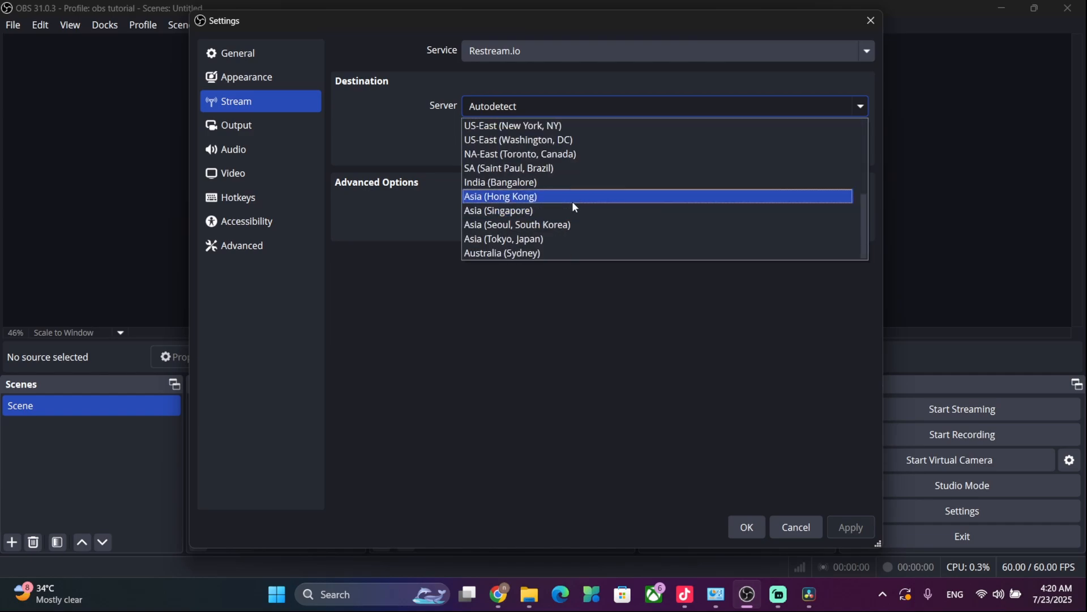
scroll(589, 195, "up", 4)
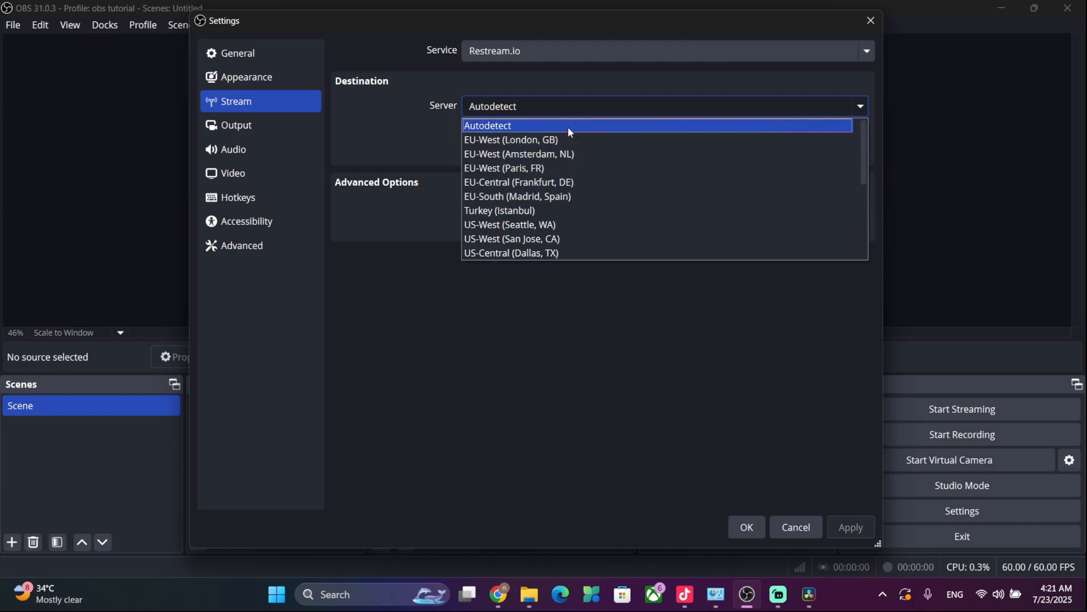
left_click(569, 128)
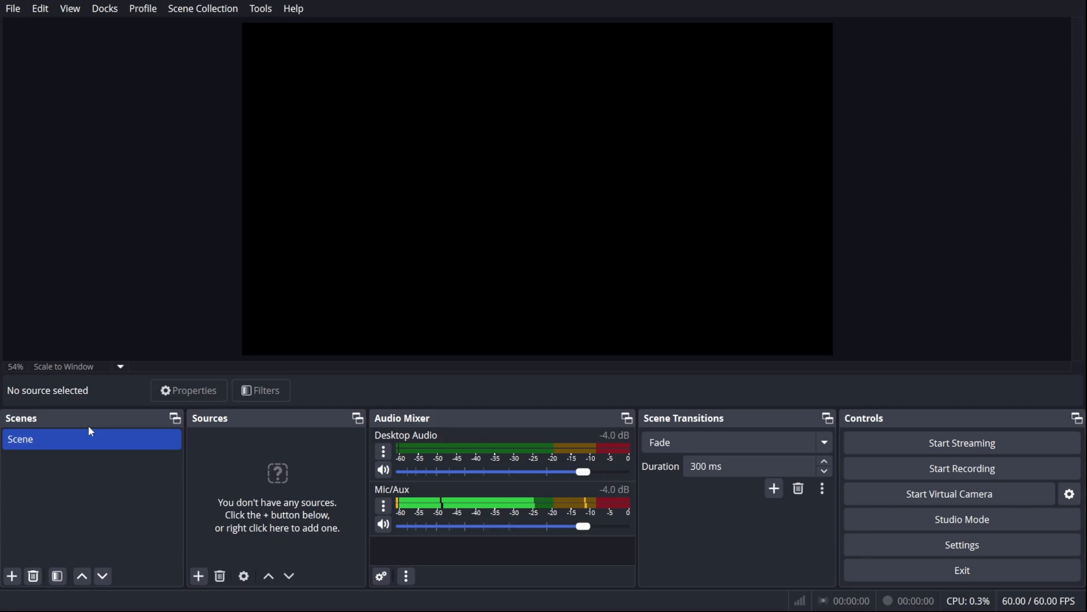
- Rename the existing scene as "gameplay streaming"
right_click(51, 437)
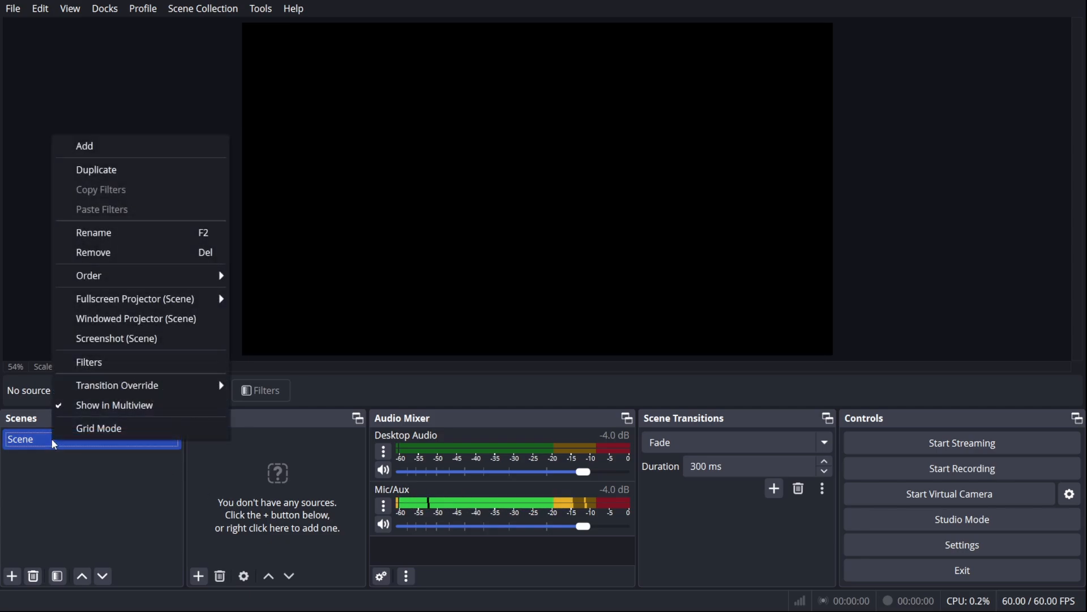
left_click(157, 233)
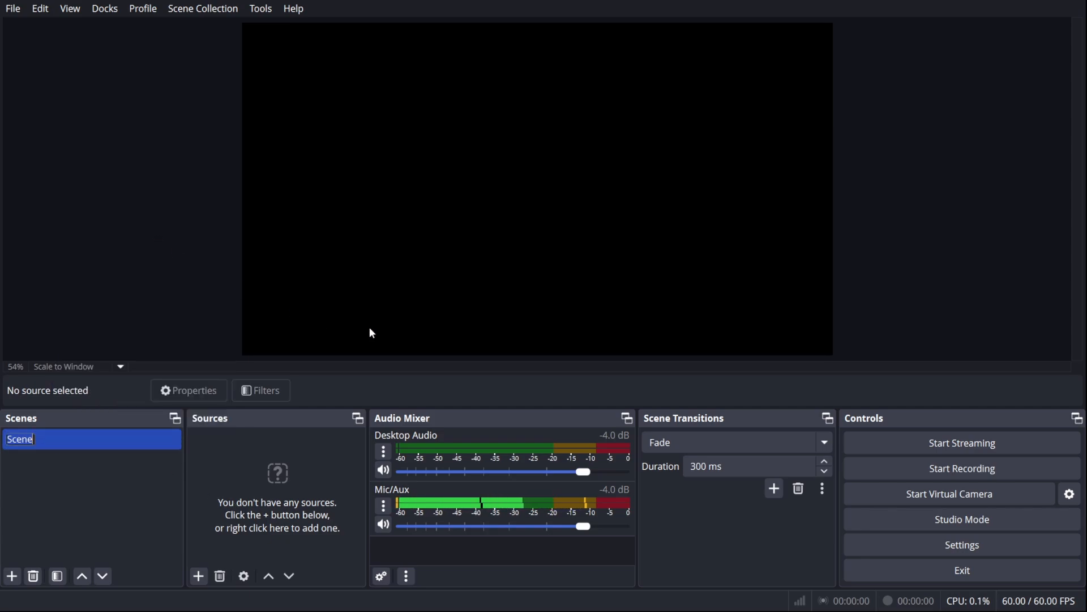
type("gamep")
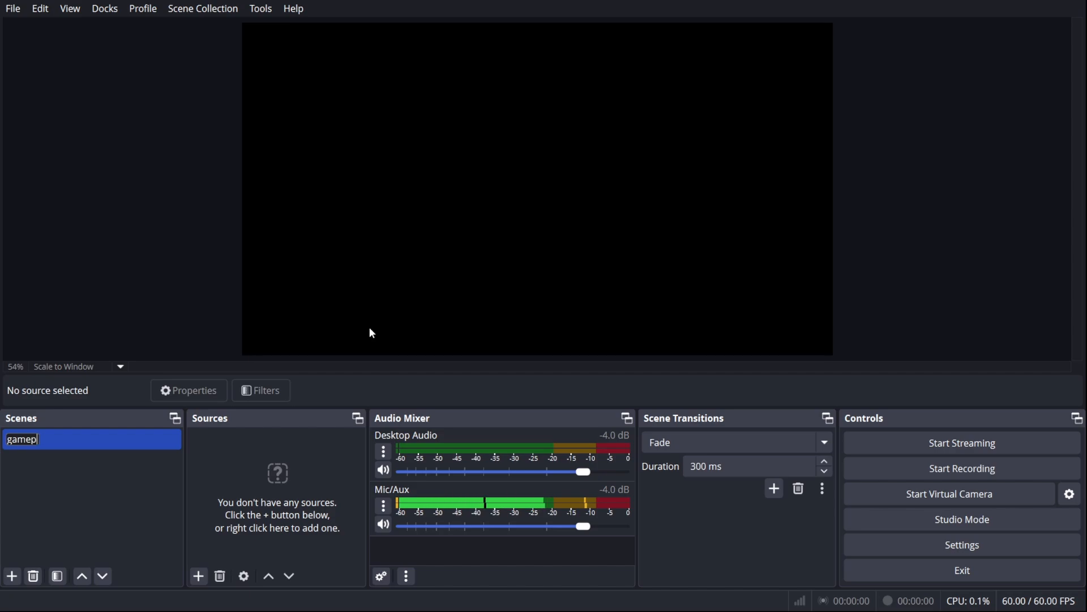
type("lay streaming")
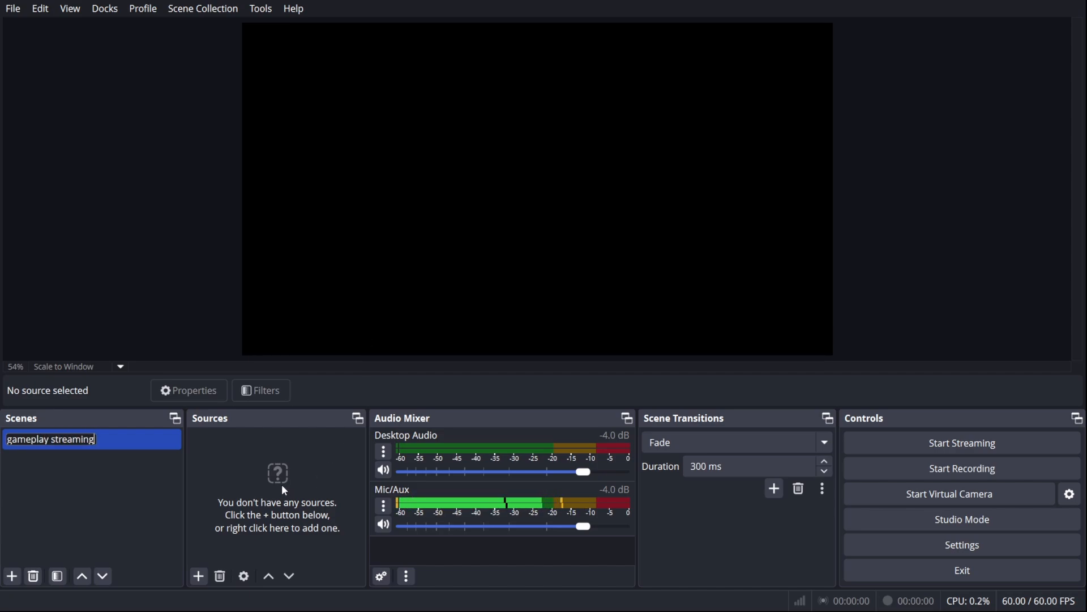
key("Return")
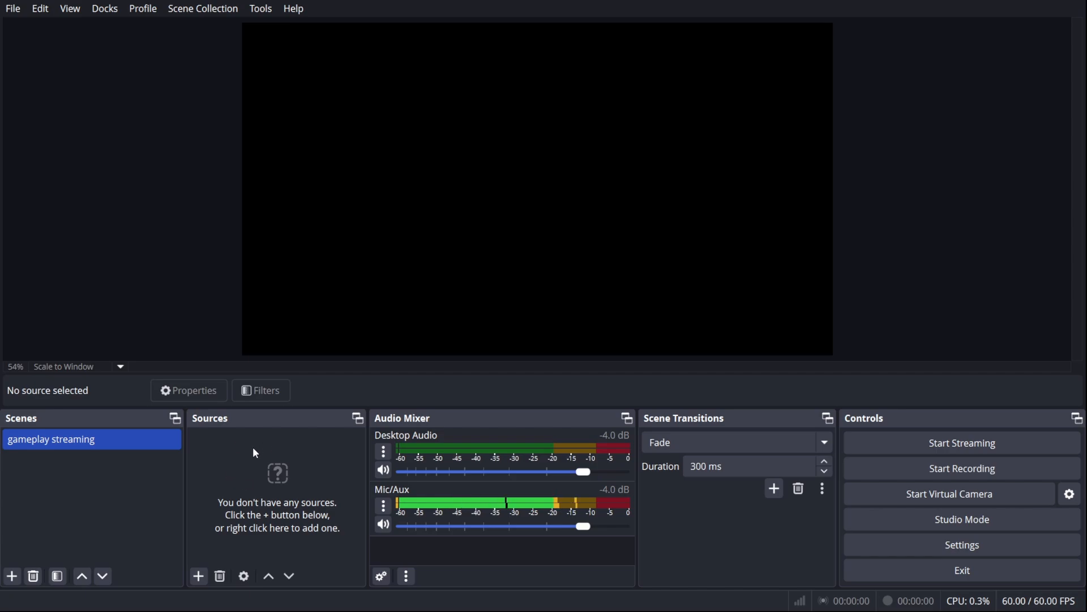
- Add a Game Capture source named "world of tanks" with its mode set to Capture any fullscreen application
left_click(198, 577)
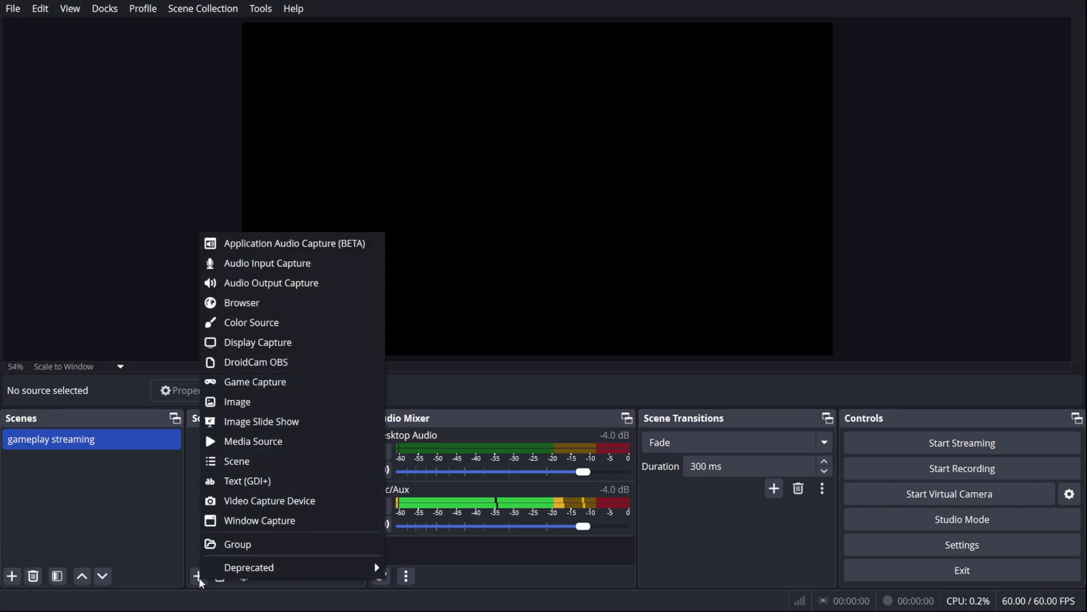
left_click(286, 383)
key("BackSpace")
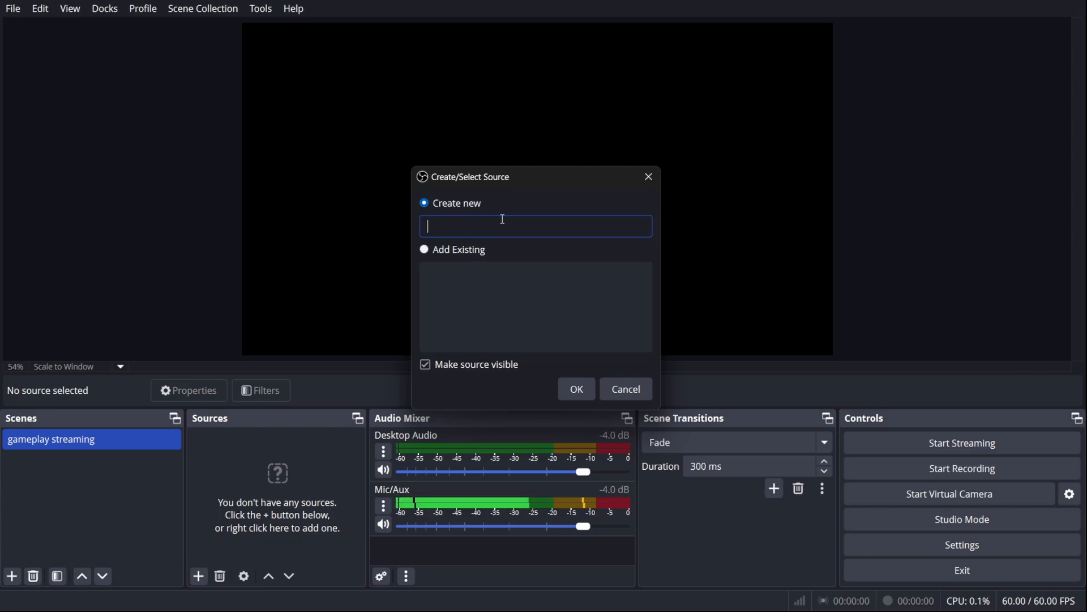
type("world of")
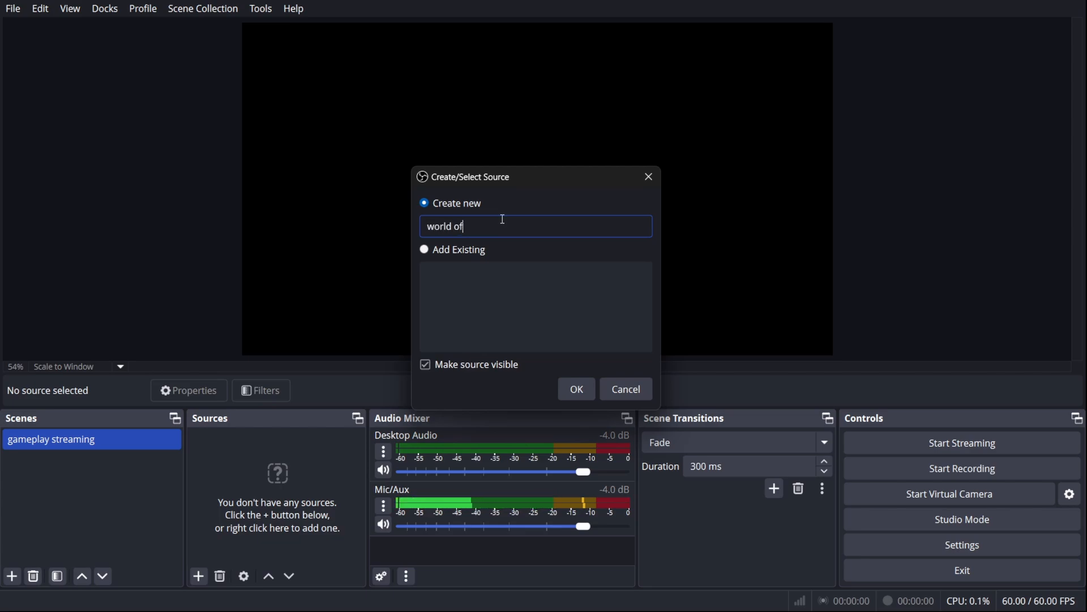
type(" tanks")
left_click(579, 391)
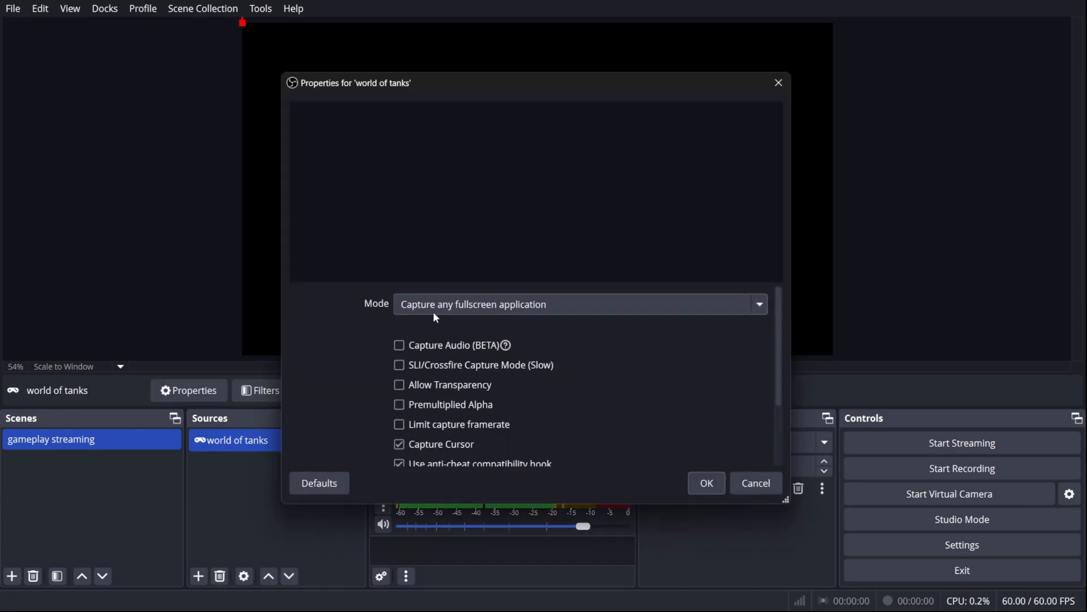
left_click(555, 306)
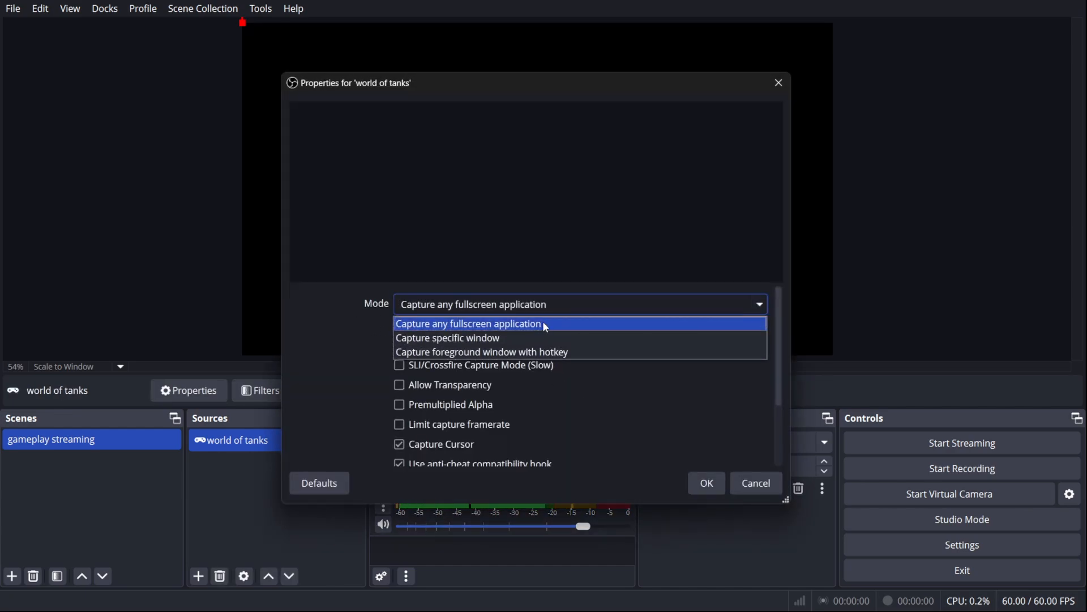
left_click(546, 326)
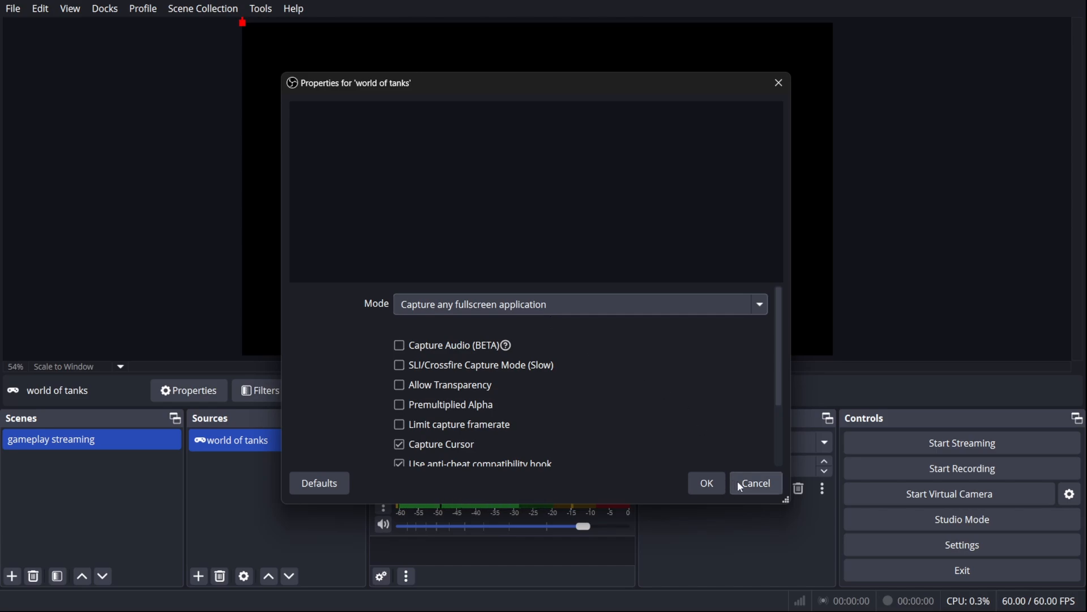
left_click(707, 483)
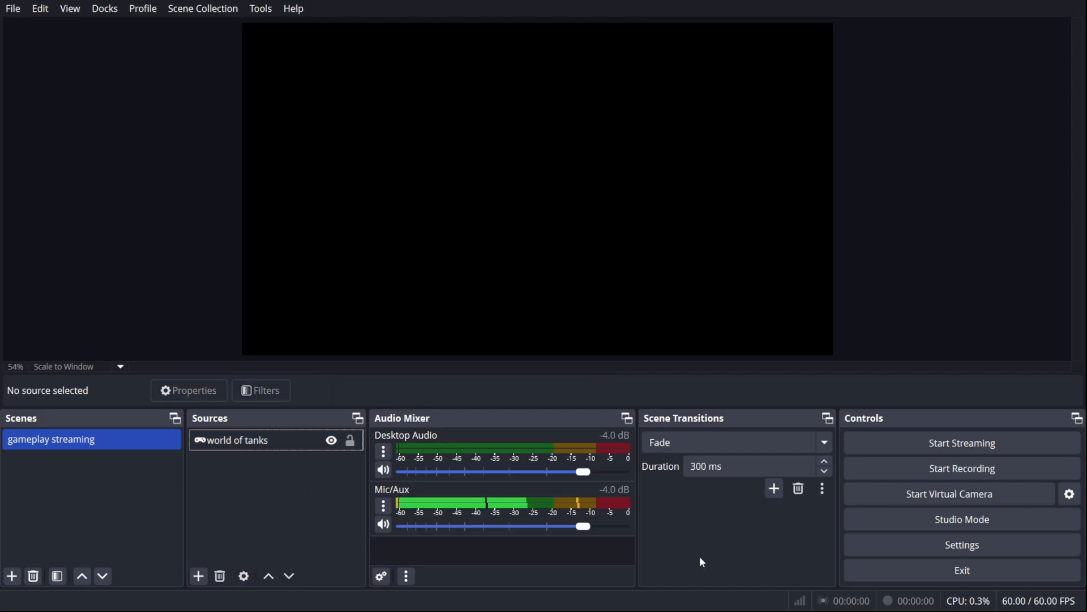
- Switch to the running World of Tanks game so it gets captured, and return to OBS Studio
key("super")
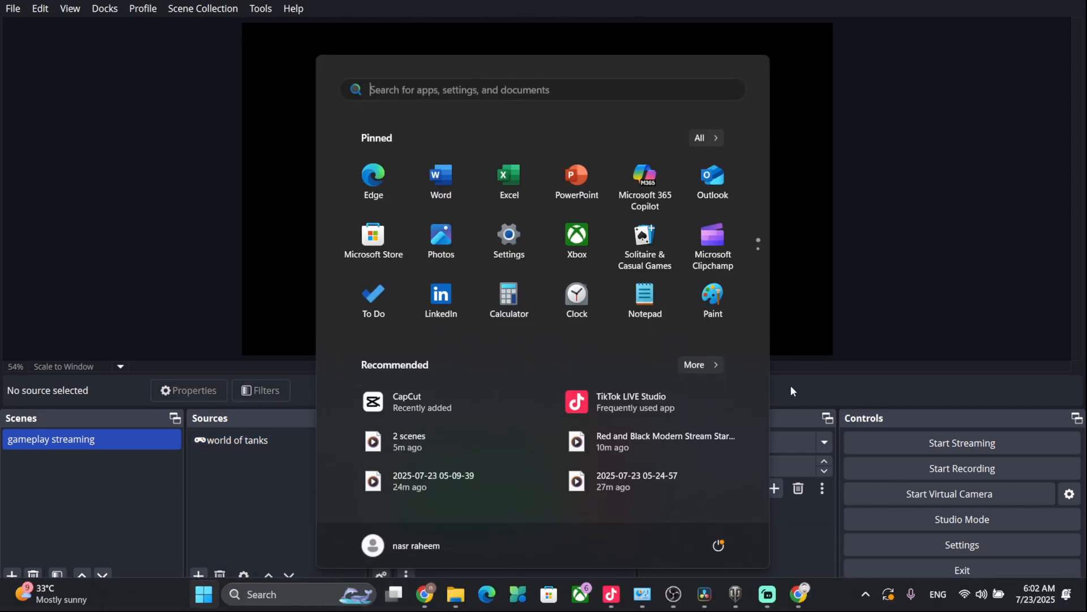
left_click(738, 600)
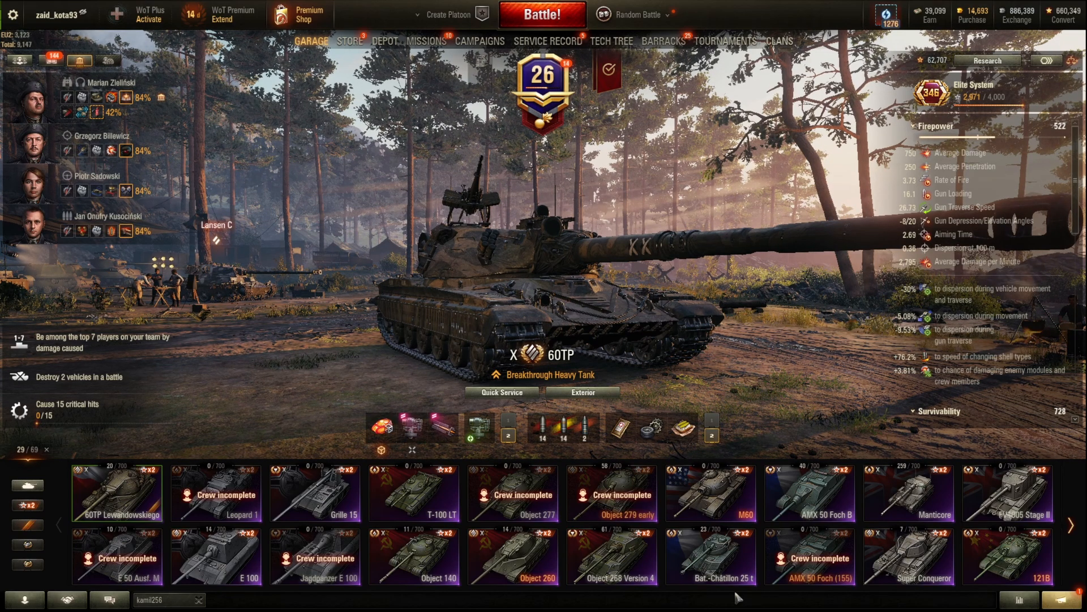
key("super")
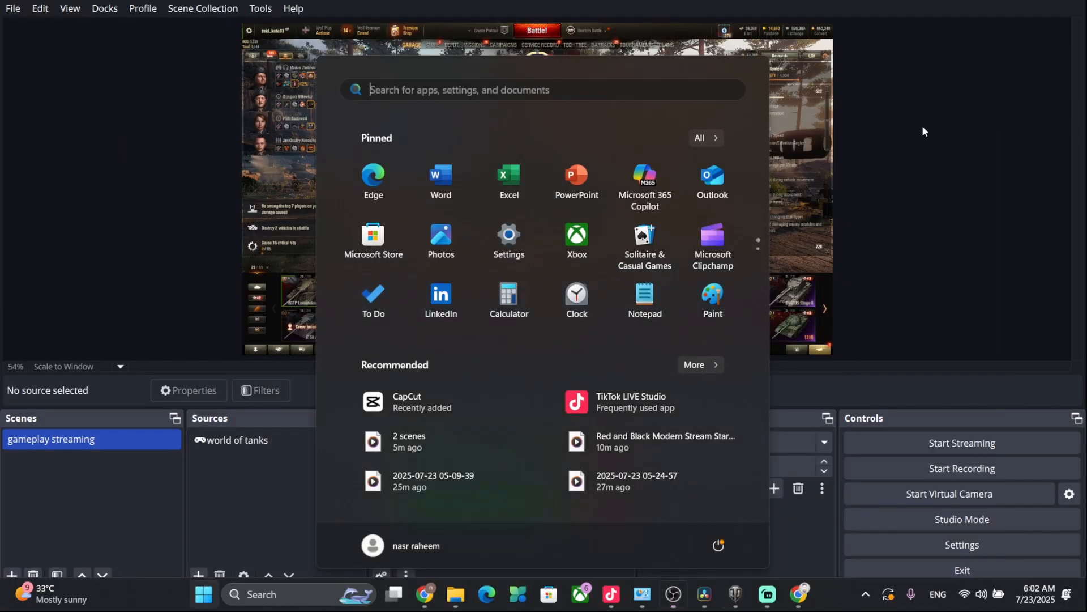
left_click(920, 129)
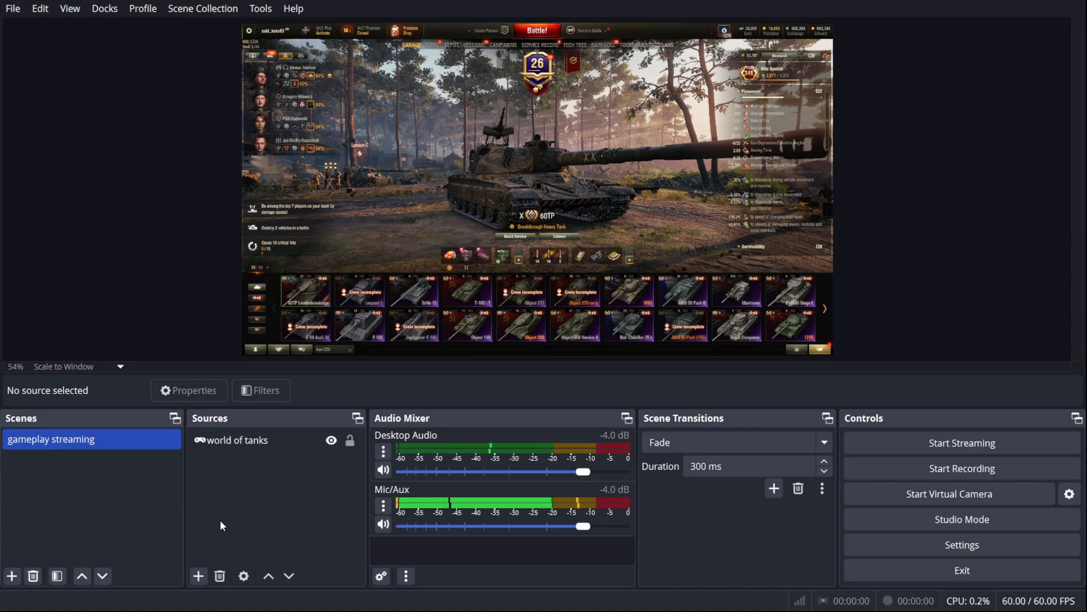
- Add a Video Capture Device source under its default name, using OsmoAction5pro as the camera device
left_click(200, 574)
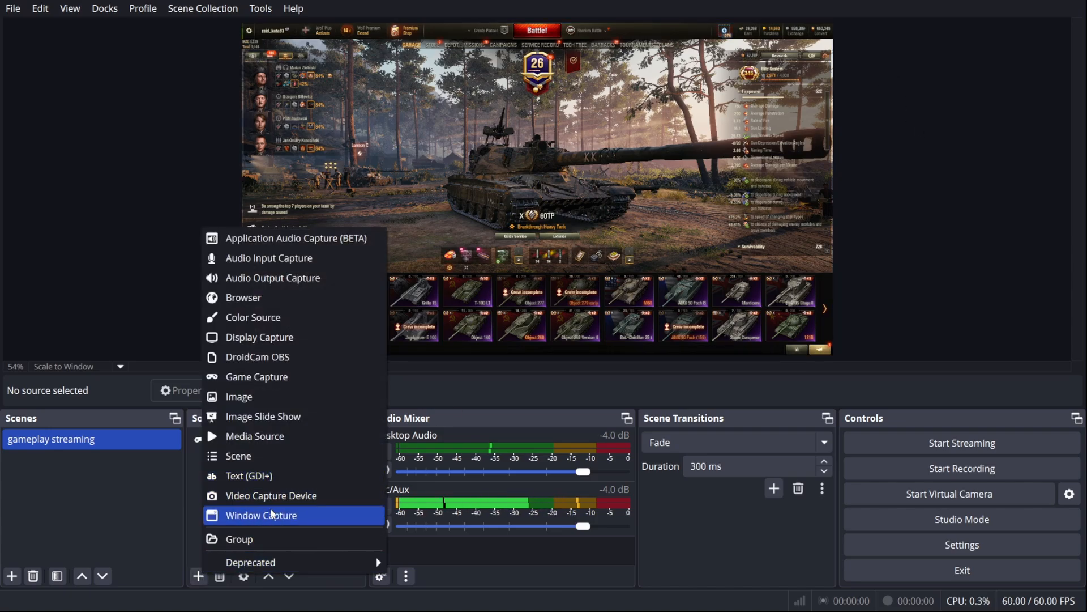
left_click(283, 495)
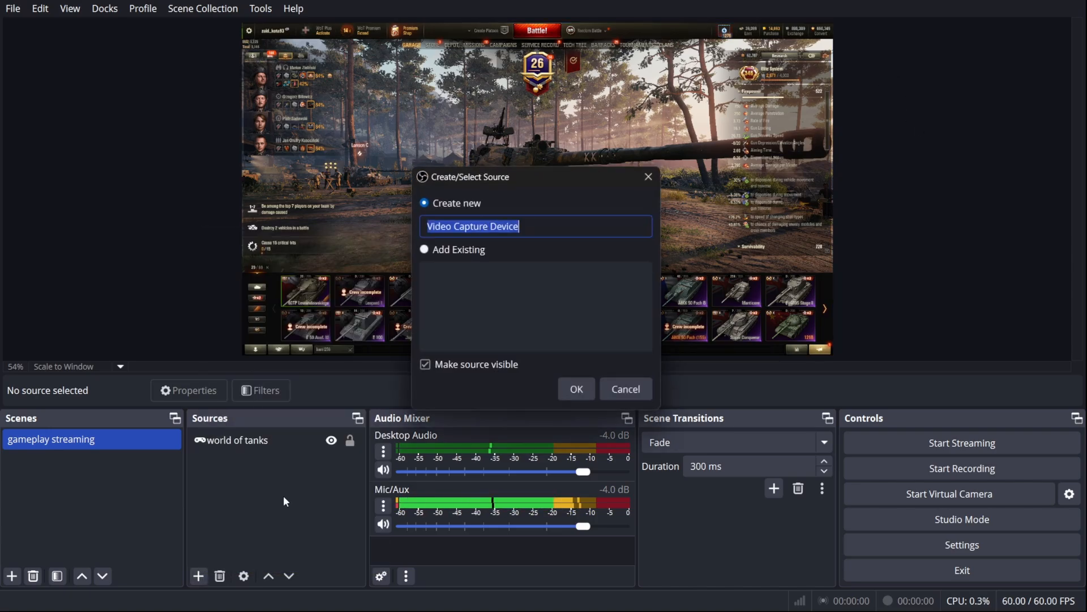
left_click(575, 391)
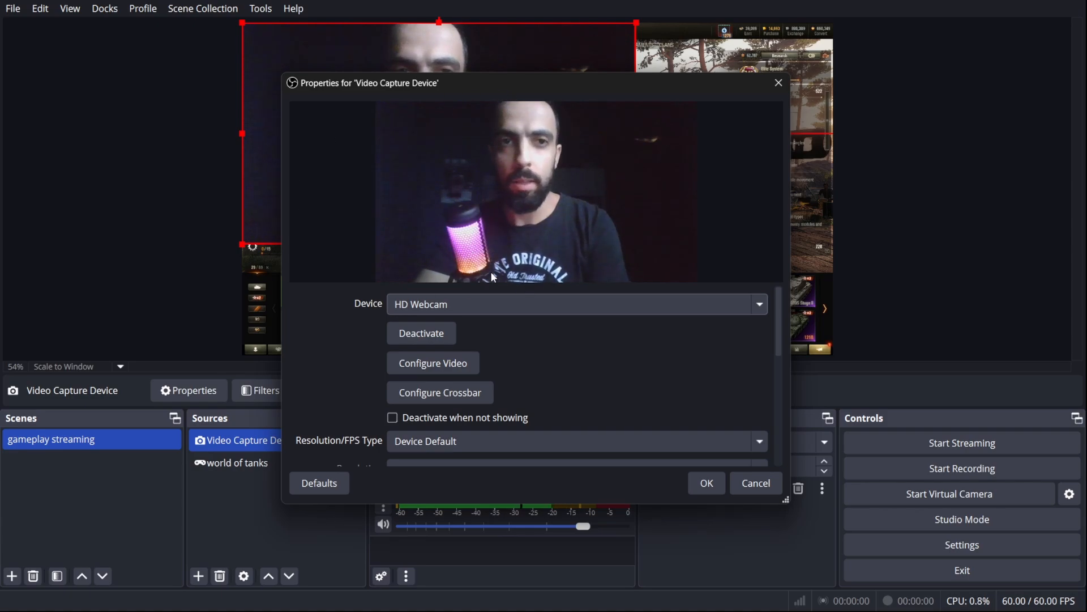
left_click(512, 305)
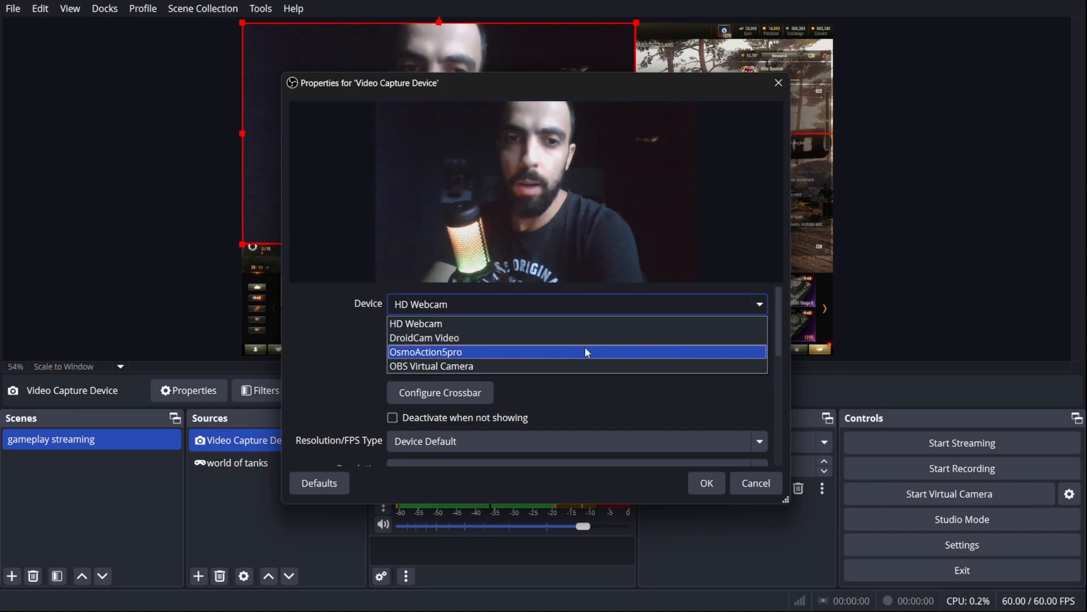
left_click(587, 352)
left_click(715, 483)
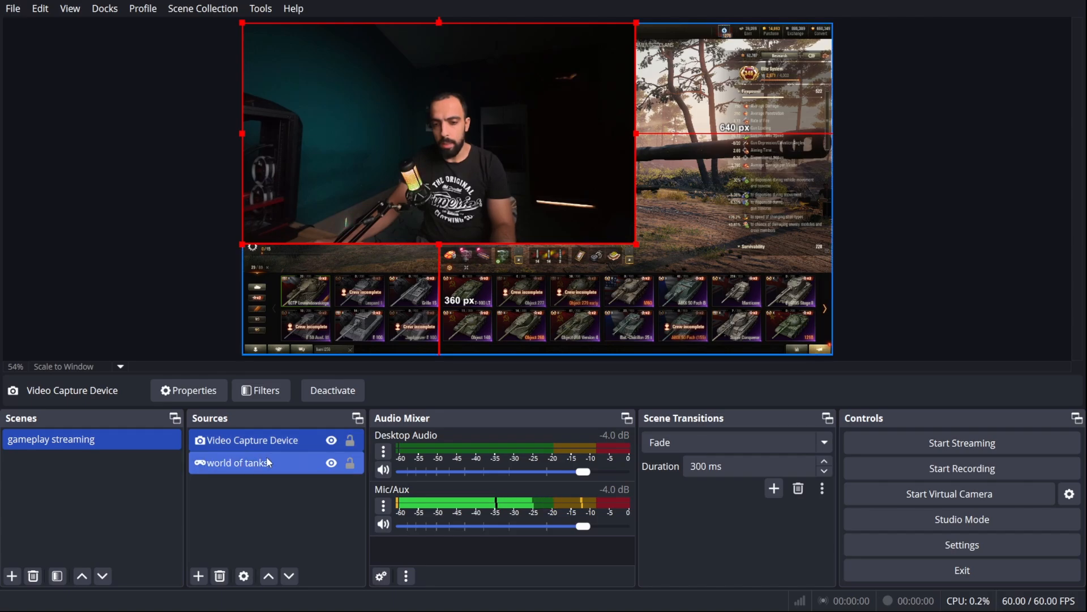
- Shrink the camera overlay and place it about 422 px from the canvas's left edge and 301 px from its top
left_click_drag(461, 143, 550, 199)
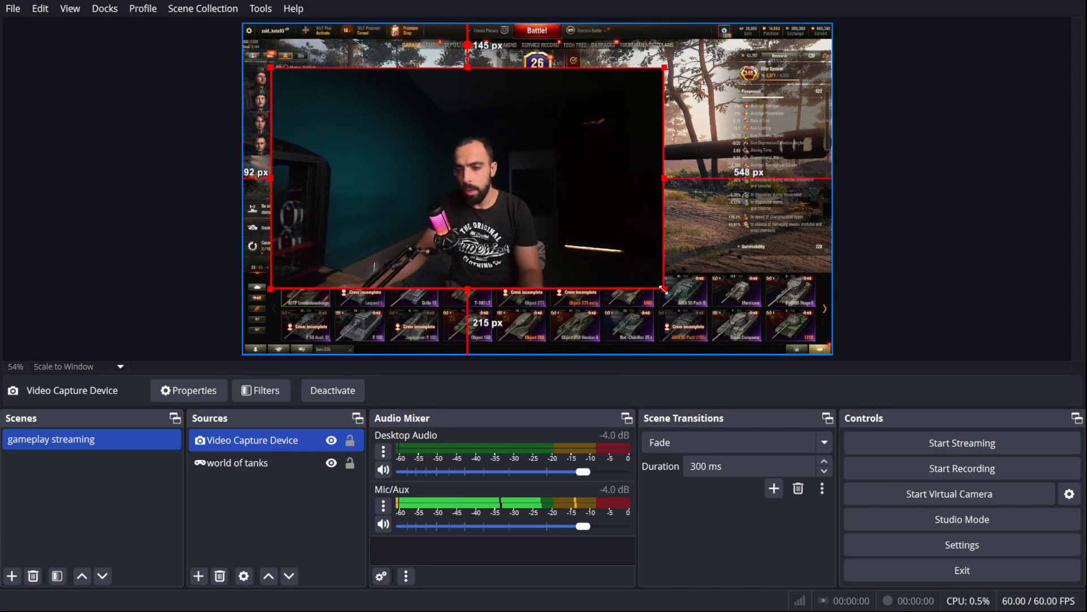
left_click_drag(664, 289, 509, 230)
left_click_drag(440, 131, 541, 177)
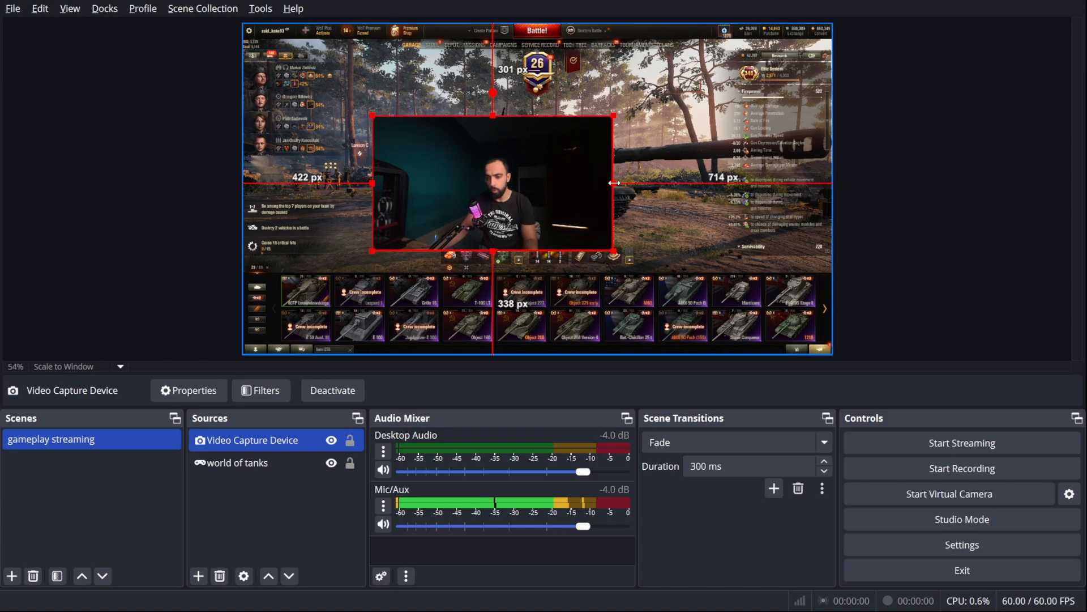
- Crop all four sides of the camera overlay, leaving margins of about 619 px left, 908 px right and 381 px above
left_click_drag(614, 183, 554, 187)
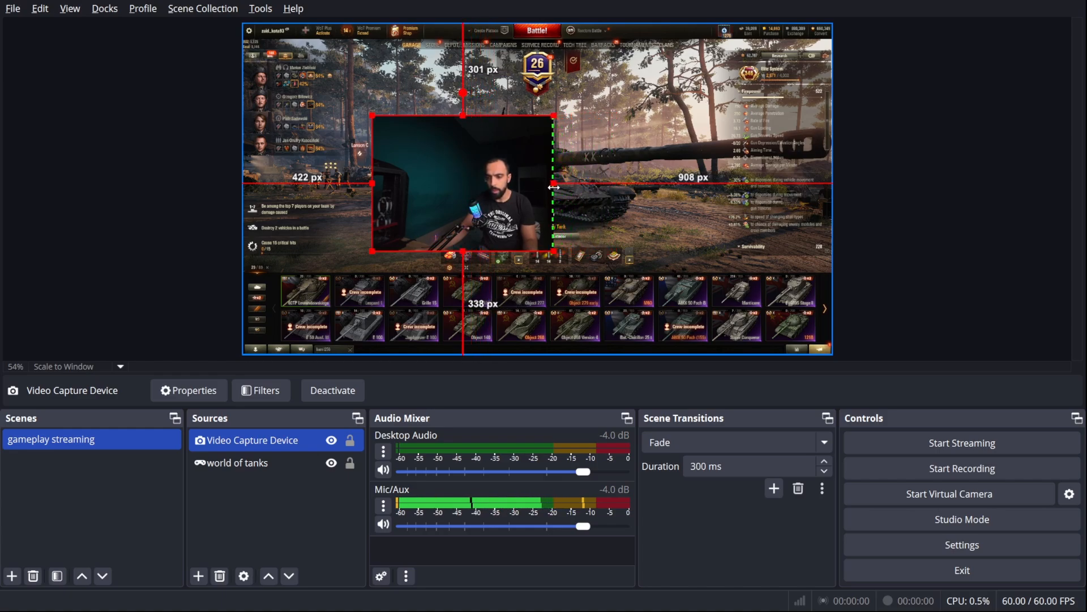
left_click_drag(369, 182, 433, 183)
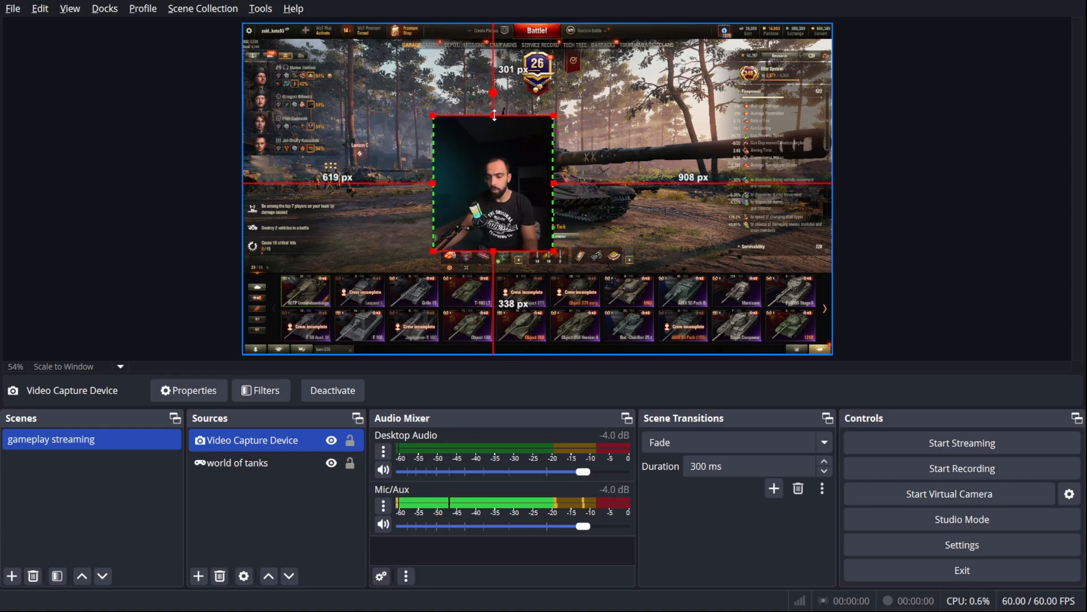
left_click_drag(494, 115, 493, 139)
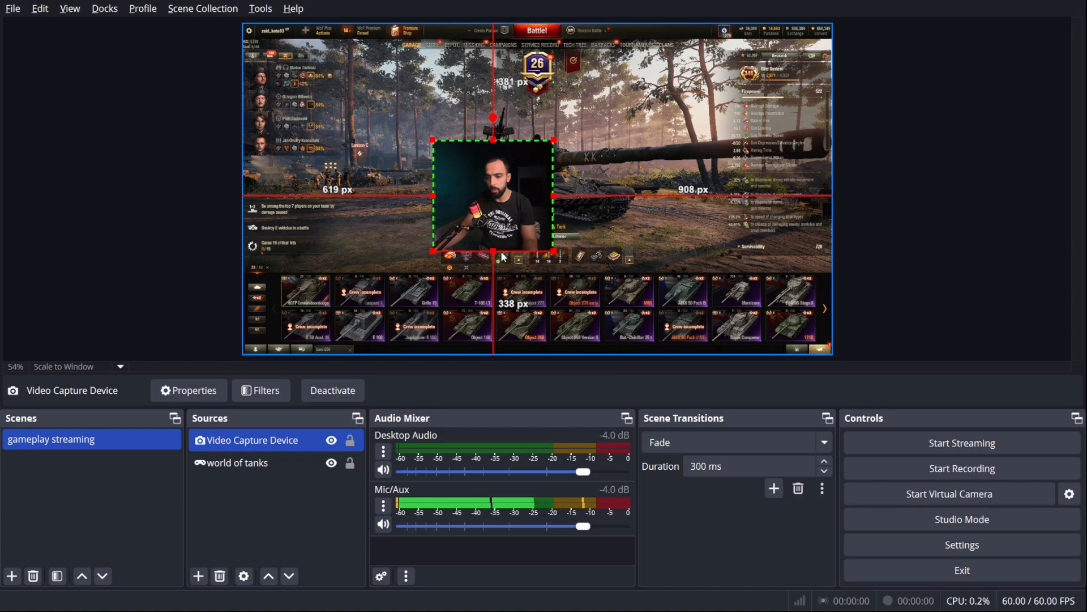
left_click_drag(493, 251, 492, 234)
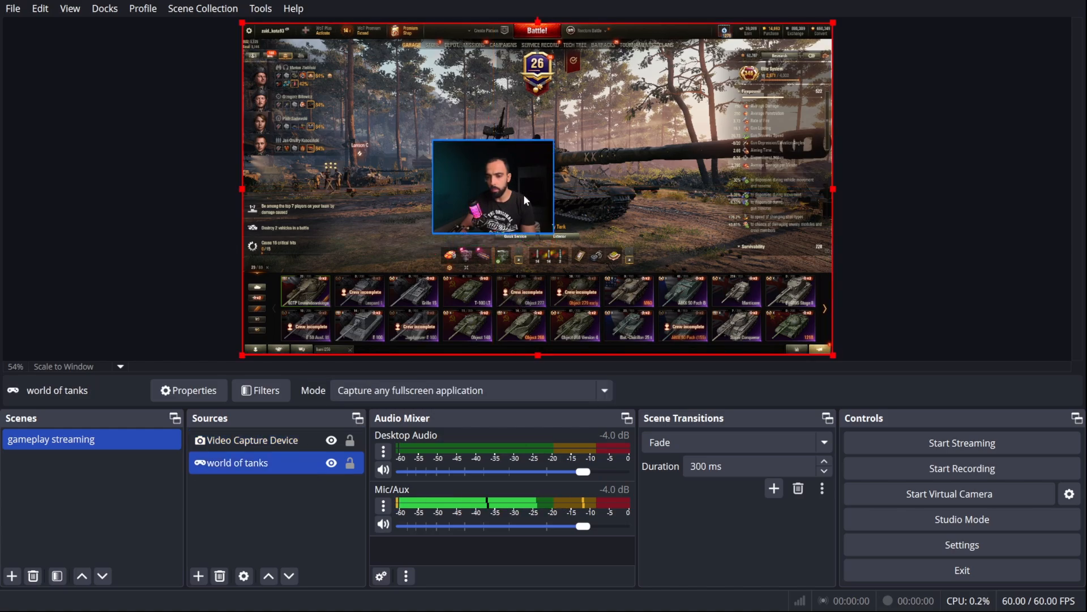
- Enlarge and reposition the cropped camera overlay to leave margins of about 500 px left, 831 px right, 354 px above and 270 px below
left_click_drag(524, 195, 443, 185)
key("ctrl+z")
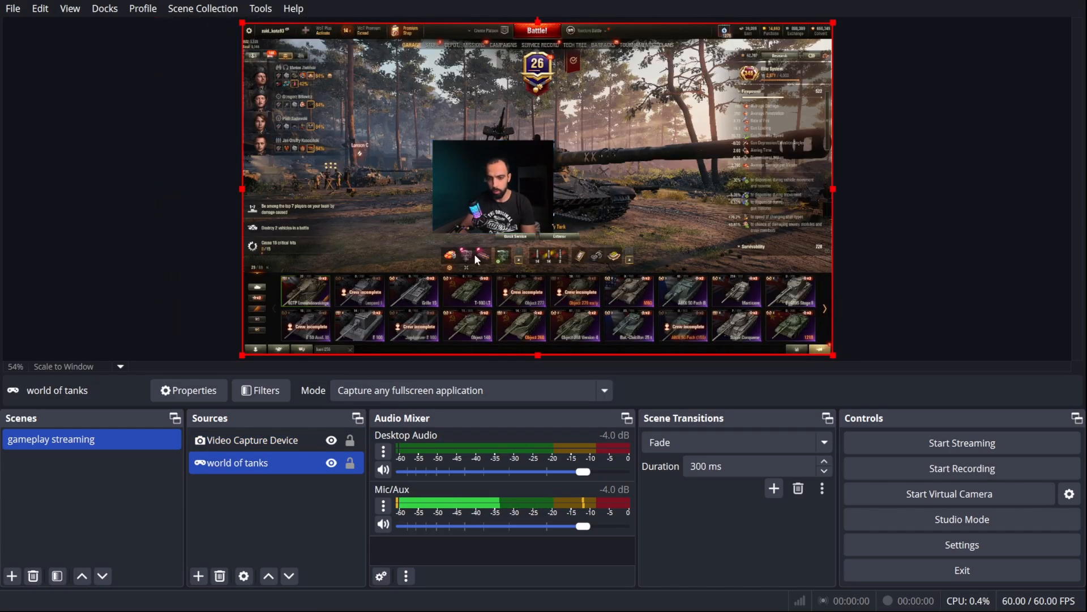
left_click(274, 442)
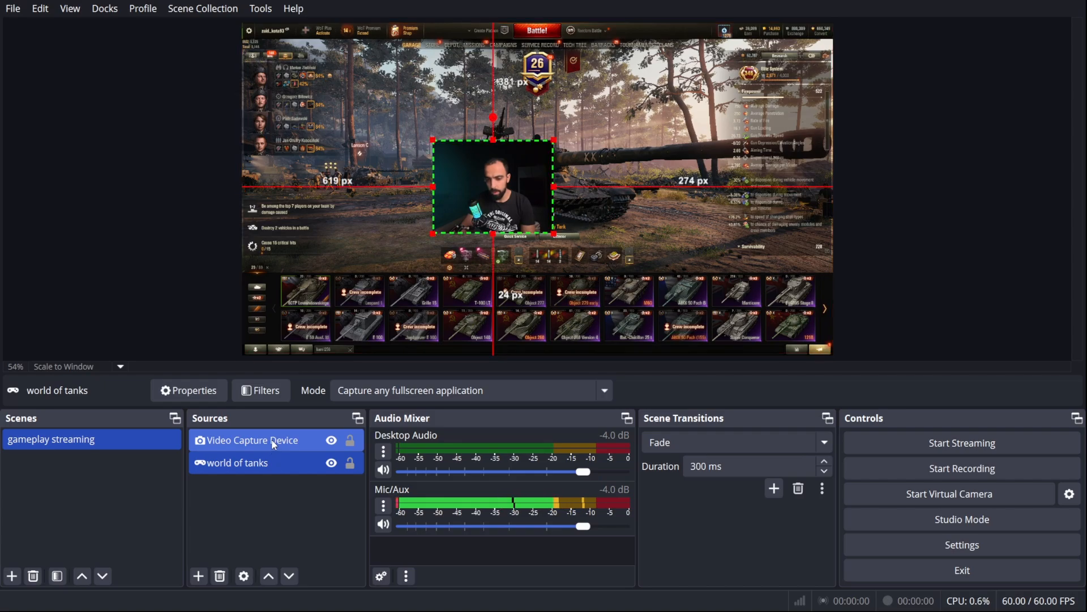
left_click(244, 463)
mouse_move(514, 193)
left_mouse_down()
mouse_move(327, 193)
mouse_move(430, 218)
mouse_move(691, 215)
mouse_move(546, 207)
mouse_move(558, 189)
mouse_move(658, 249)
mouse_move(514, 179)
left_mouse_up()
left_click_drag(458, 225, 396, 272)
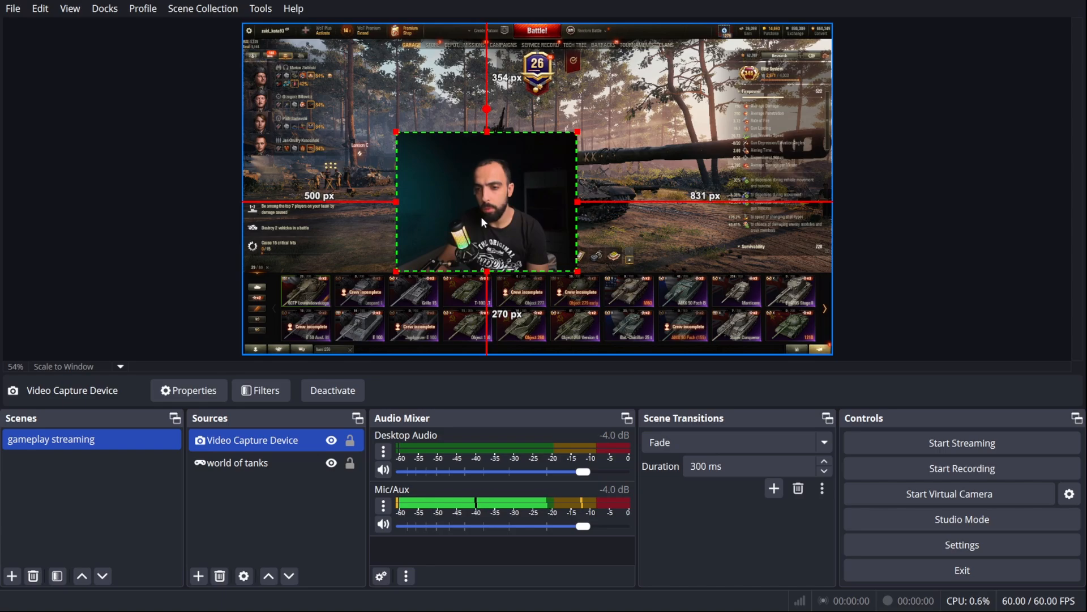
- Shrink the camera overlay slightly, move it flush with the canvas's left edge, about 322 px below the top, and leave its source selected
left_click(481, 216)
left_click(495, 206)
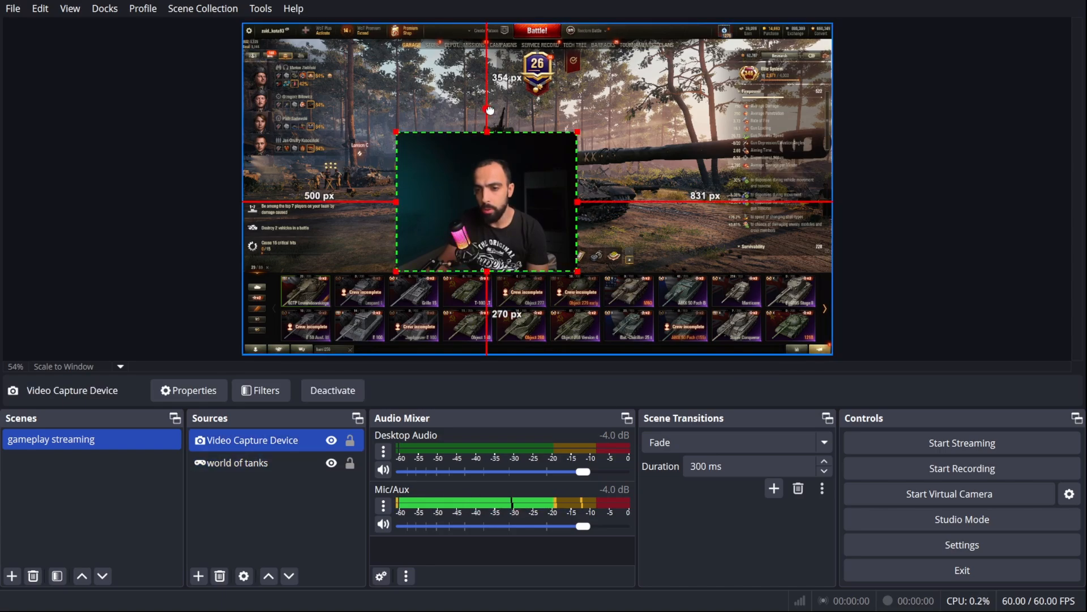
left_click_drag(490, 109, 481, 134)
left_click_drag(507, 192, 337, 169)
left_click(626, 207)
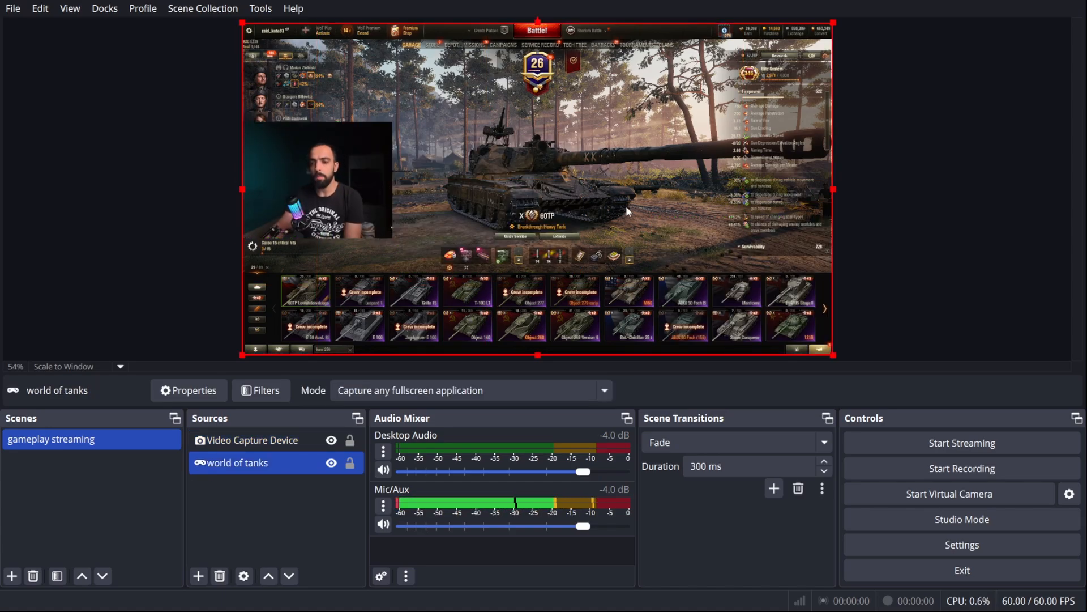
left_click(365, 164)
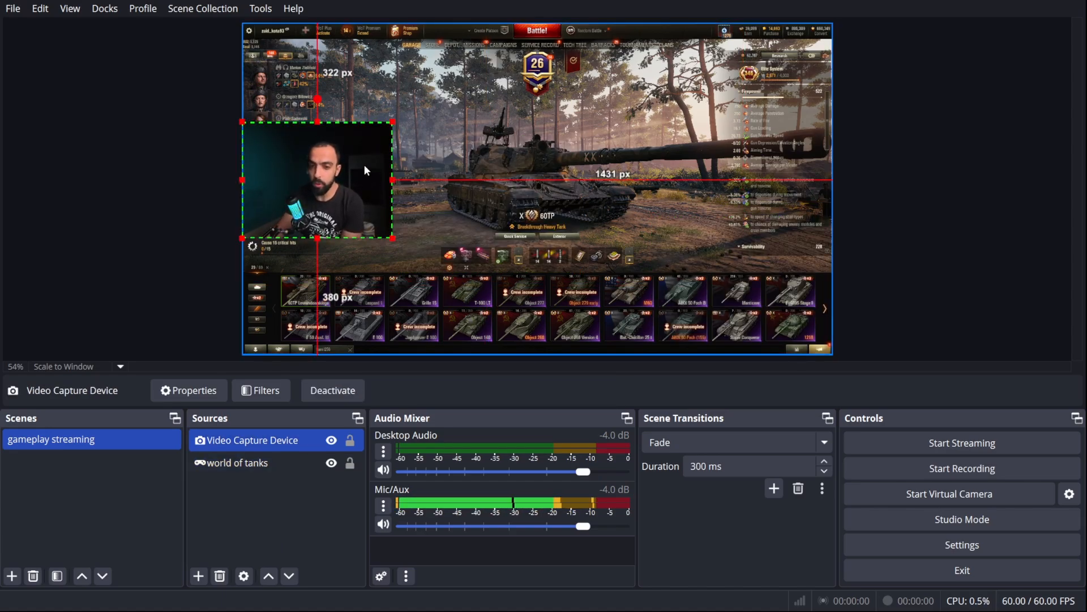
left_click(352, 169)
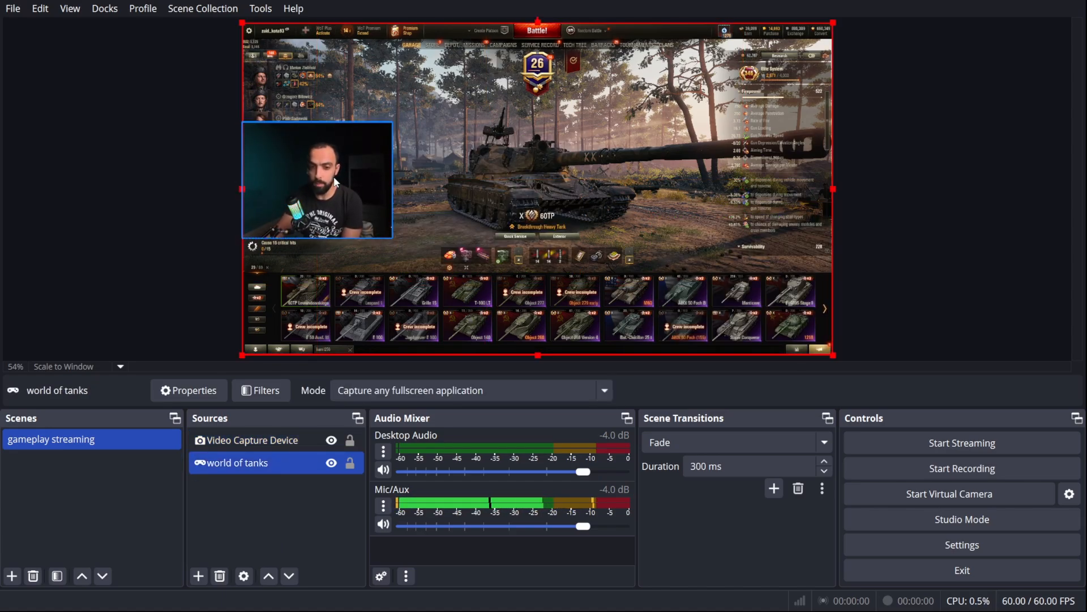
left_click(323, 439)
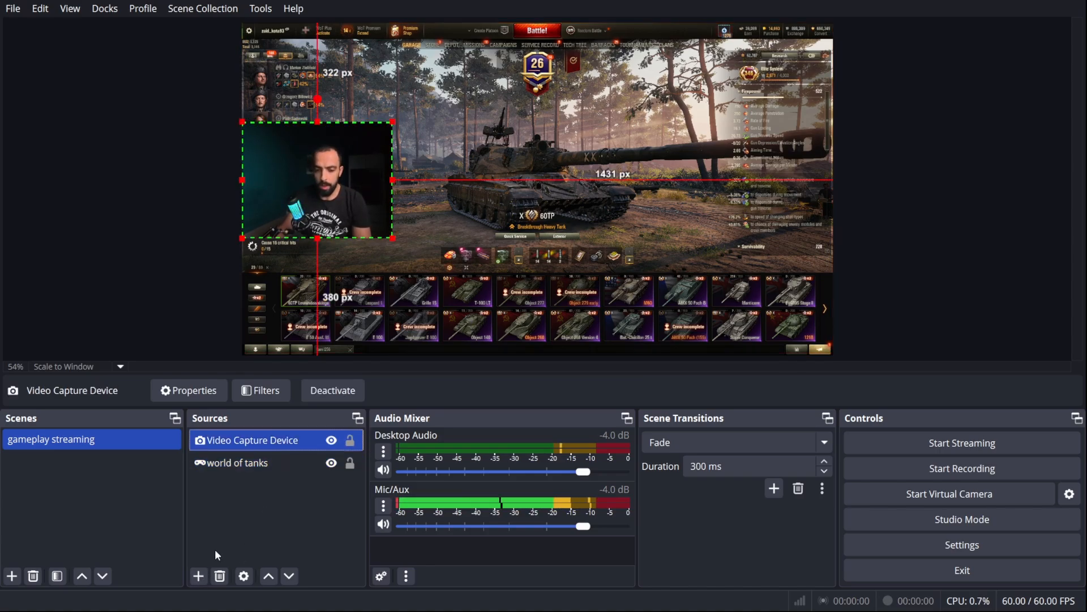
- Add a new Text (GDI+) source named "welcome everyone" to the gameplay streaming scene
left_click(206, 575)
mouse_move(210, 570)
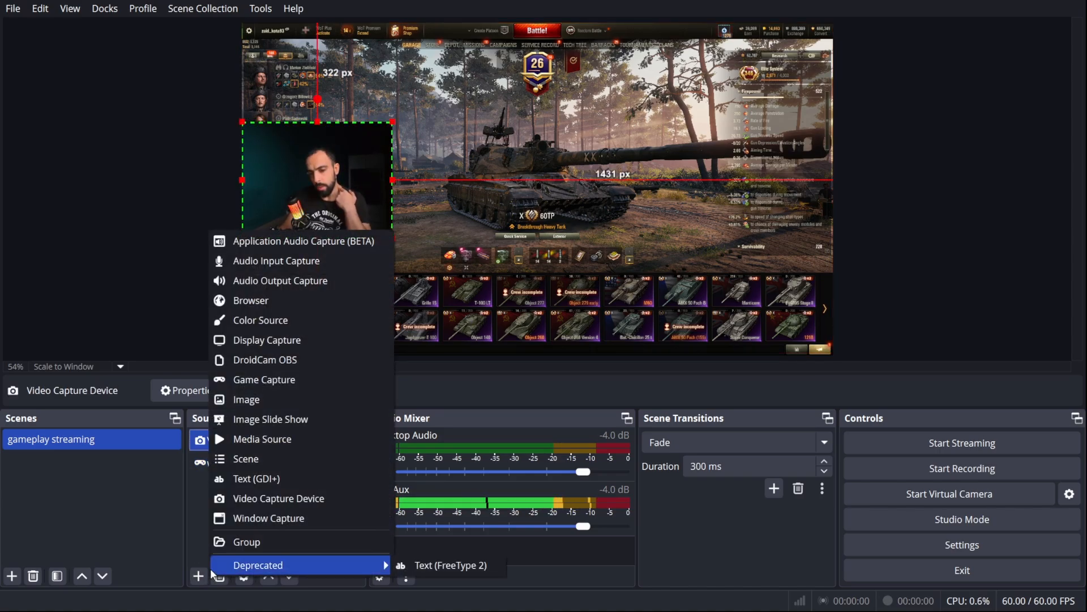
left_click(303, 476)
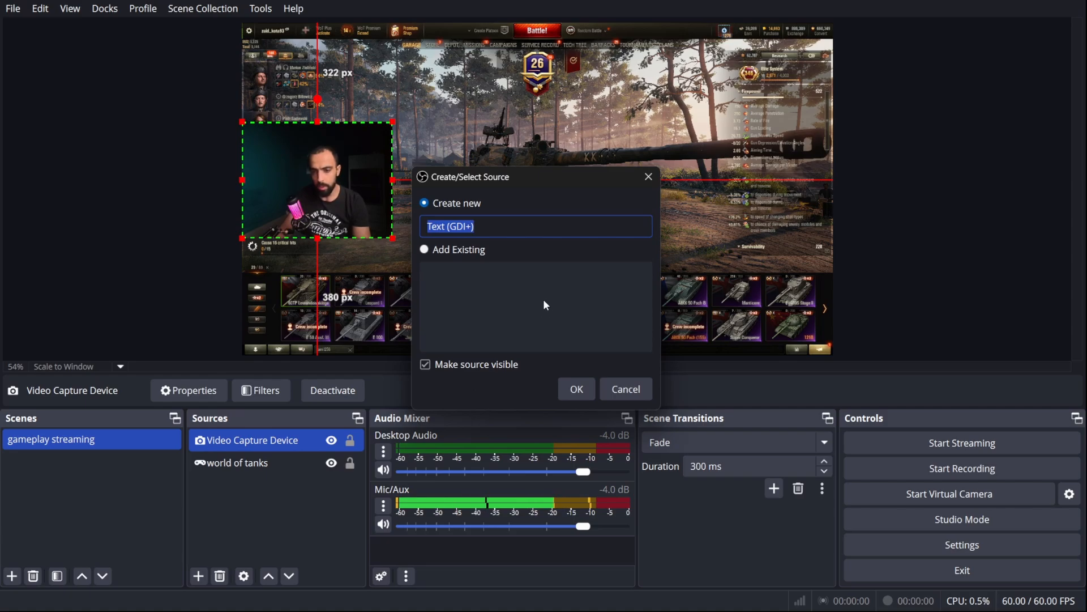
key("BackSpace")
type("wel")
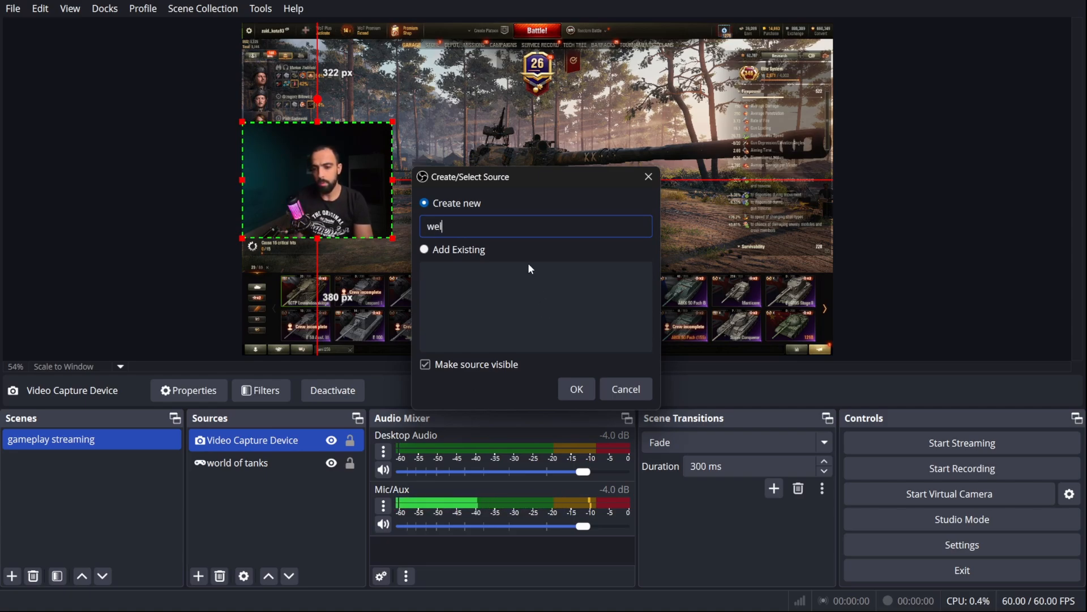
type("come everh")
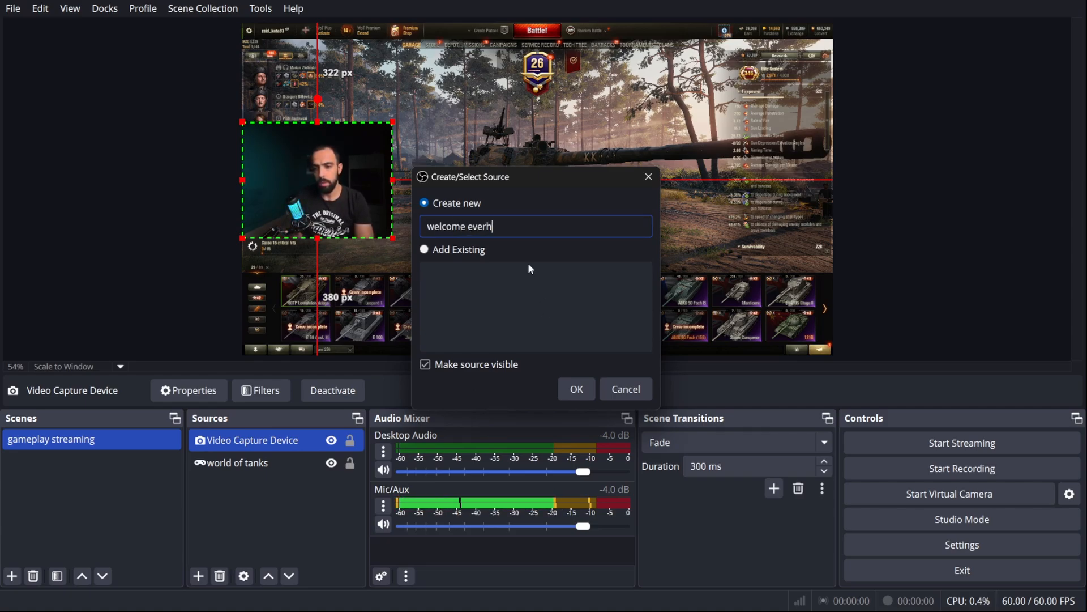
key("BackSpace")
type("yone")
left_click(575, 388)
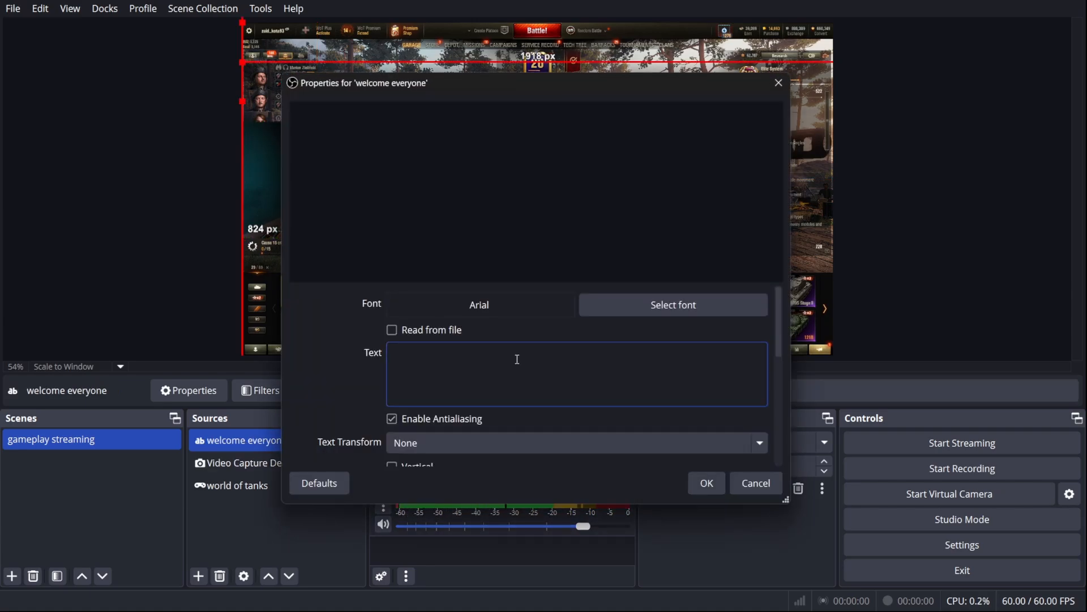
- Enter "Welcome everyone" as the text displayed by the new text source
type("WE")
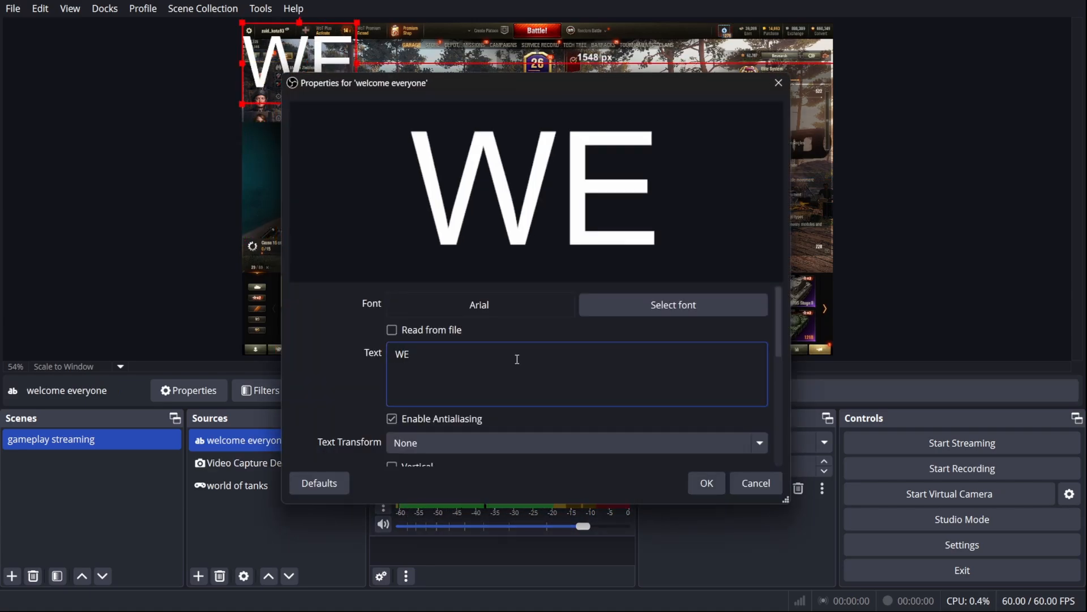
type("elc")
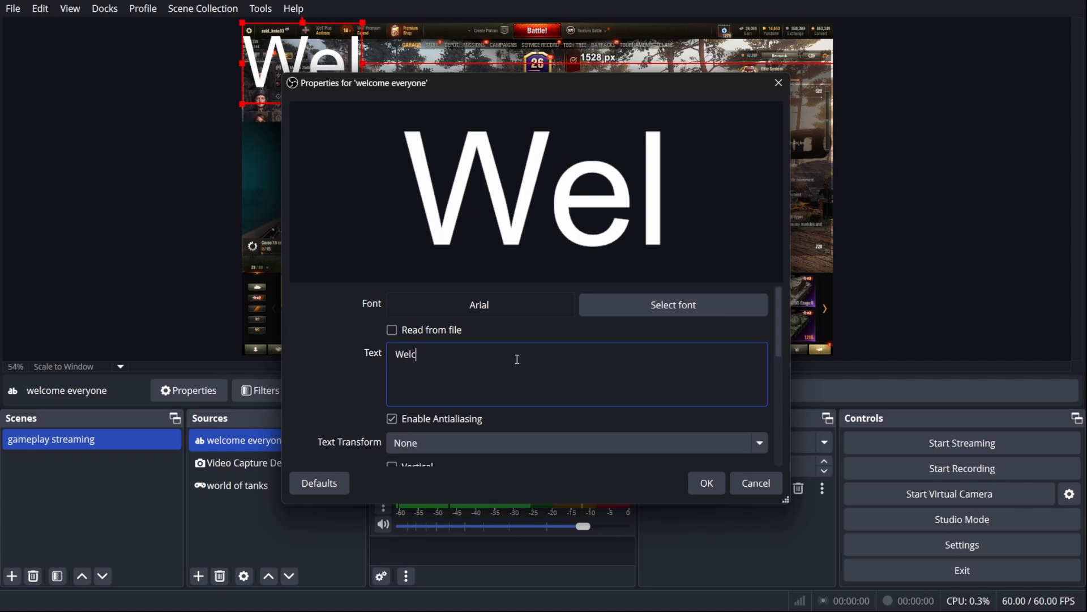
type("ome every")
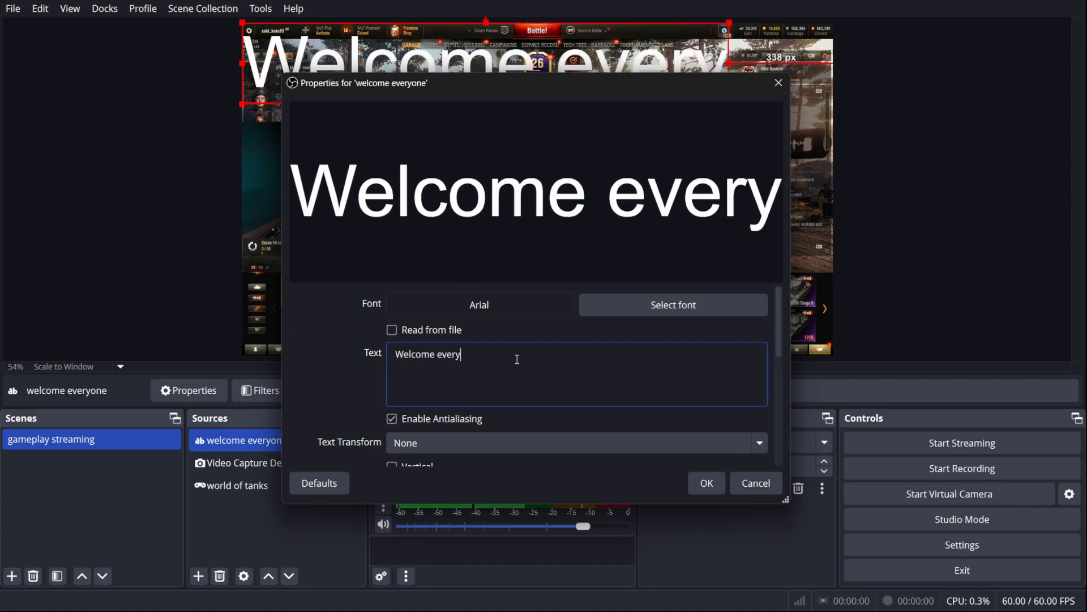
type("one")
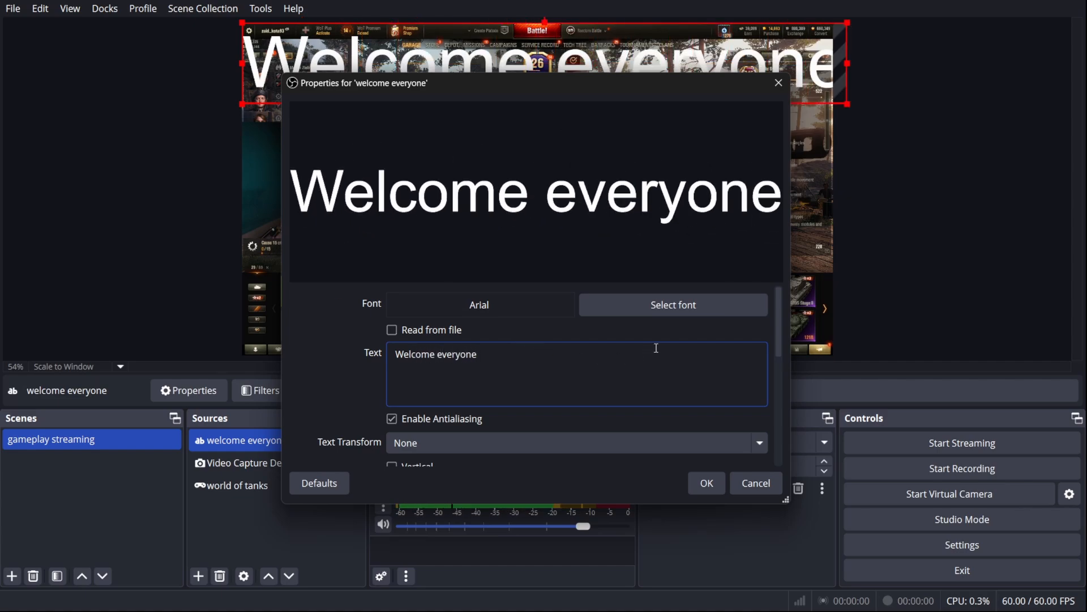
- Set the text's font to Bahnschrift SemiLight SemiCondensed at size 170
left_click(679, 305)
left_click(405, 217)
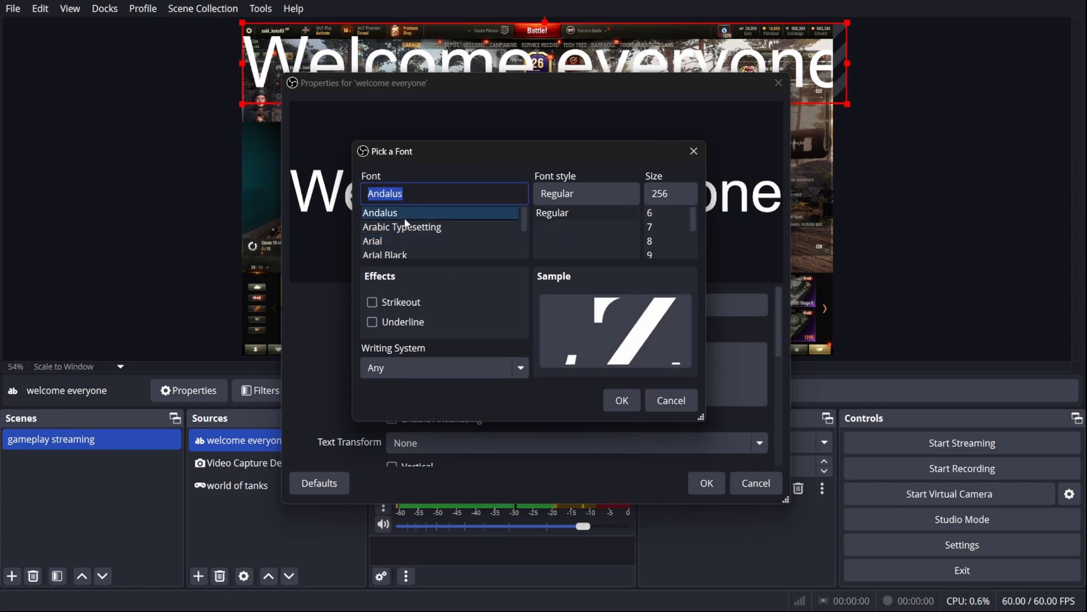
scroll(413, 238, "down", 5)
left_click(406, 217)
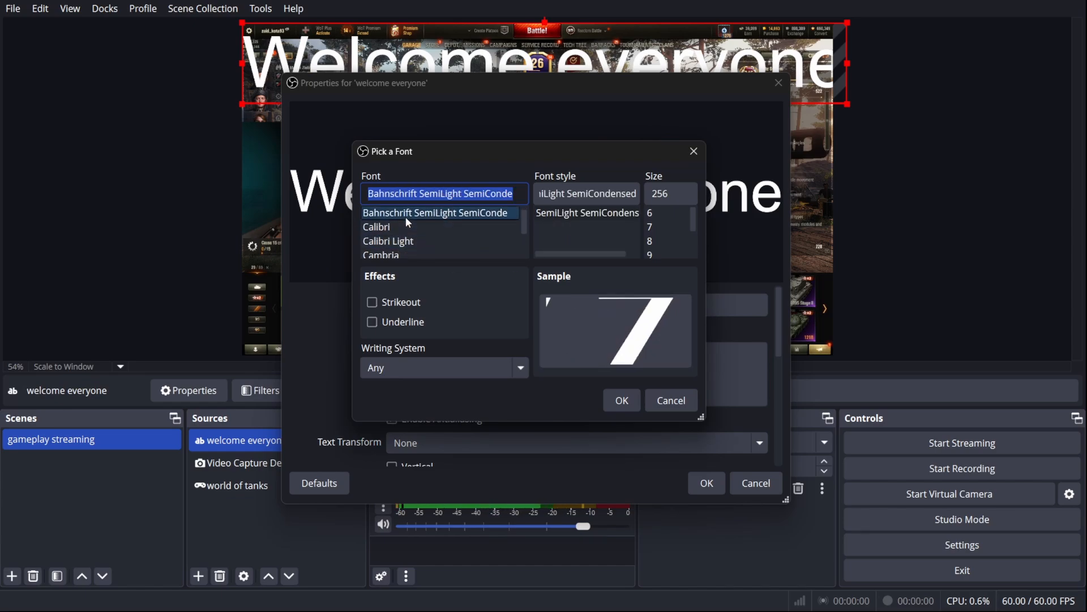
double_click(679, 194)
type("170")
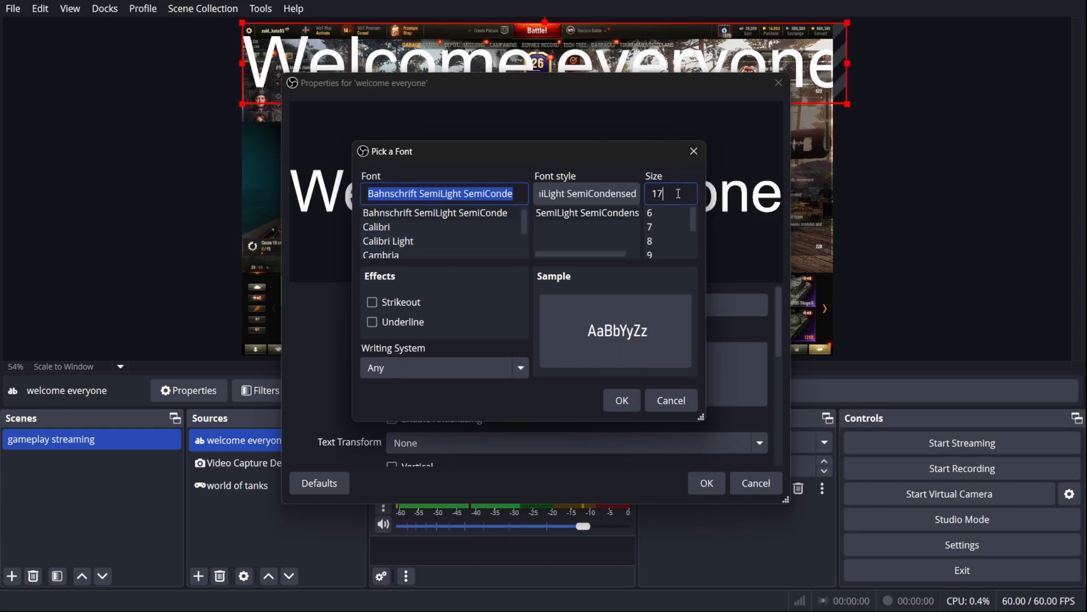
left_click(638, 399)
- Change the text color to the light yellow #ffff7f from the basic colors
scroll(640, 369, "down", 2)
left_click(643, 375)
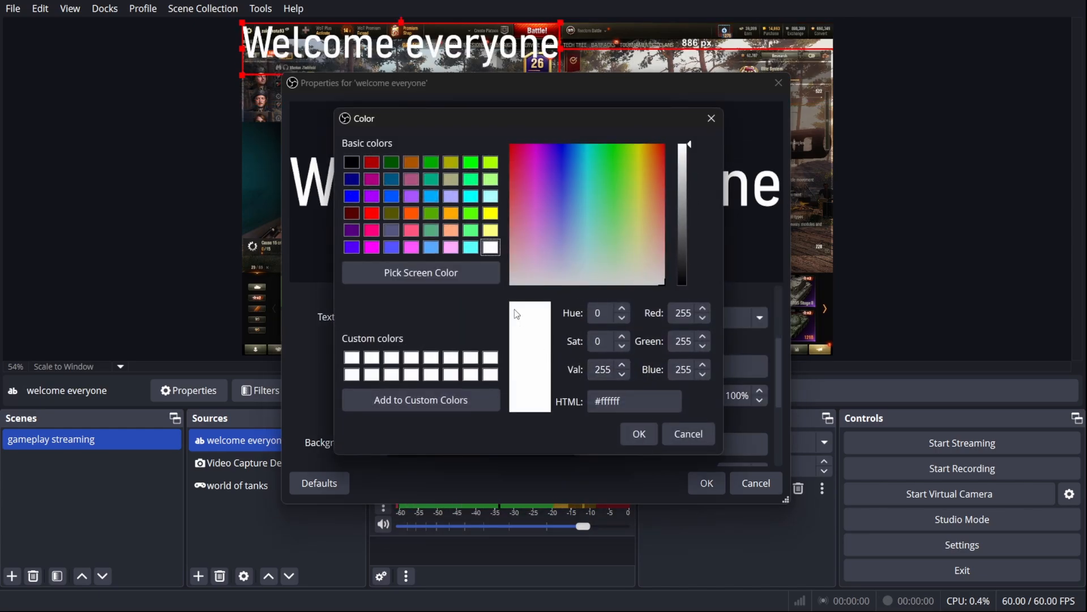
left_click(496, 233)
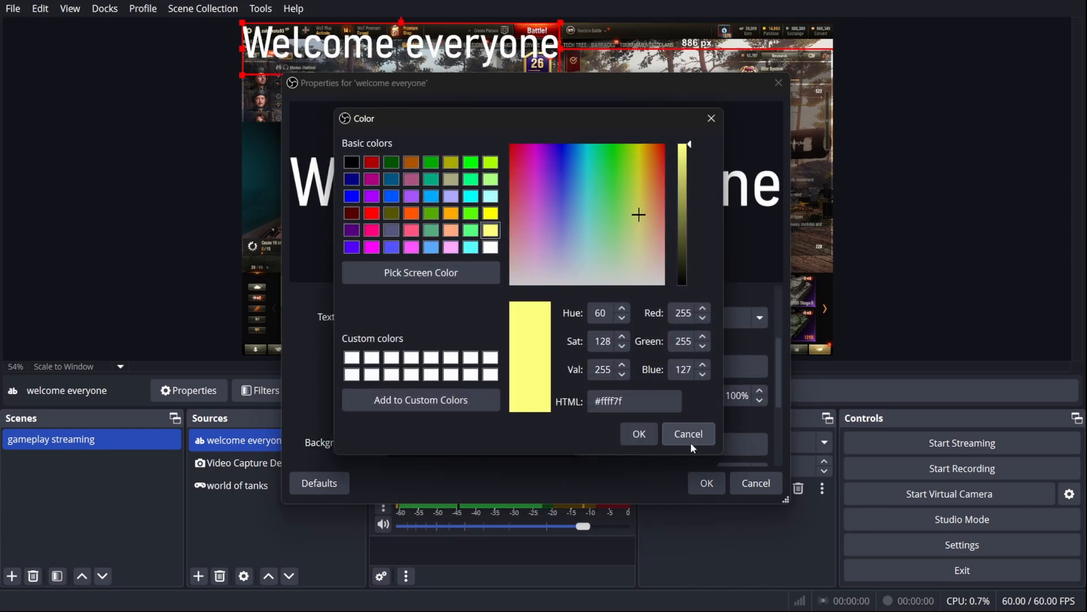
left_click(635, 436)
- Keep the text opacity at 100% and the background opacity at 0%, and accept the text source's properties
scroll(316, 383, "down", 1)
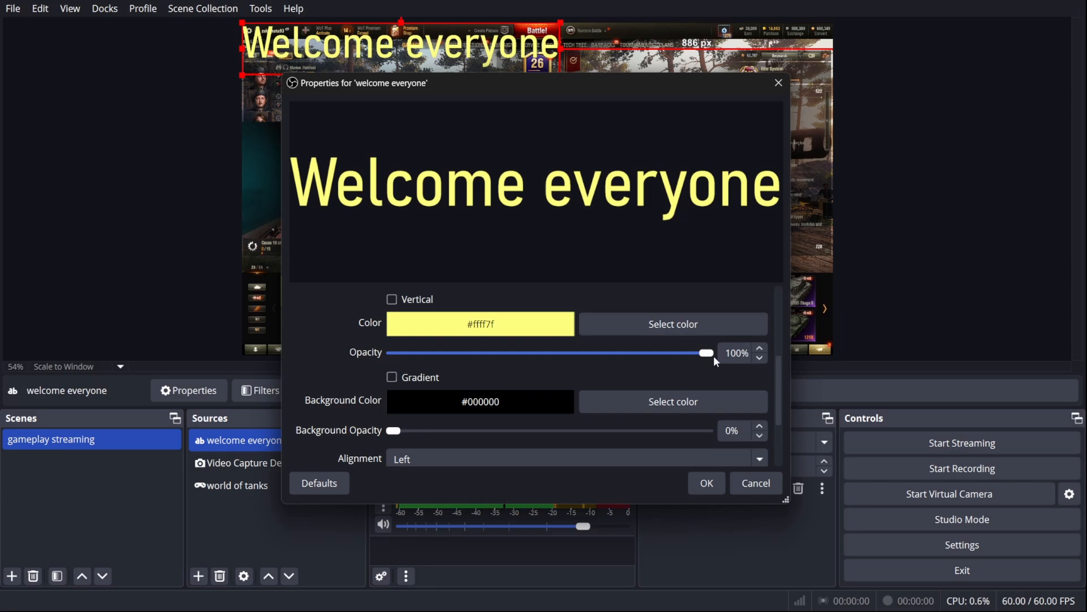
left_click_drag(711, 355, 770, 374)
scroll(359, 387, "down", 1)
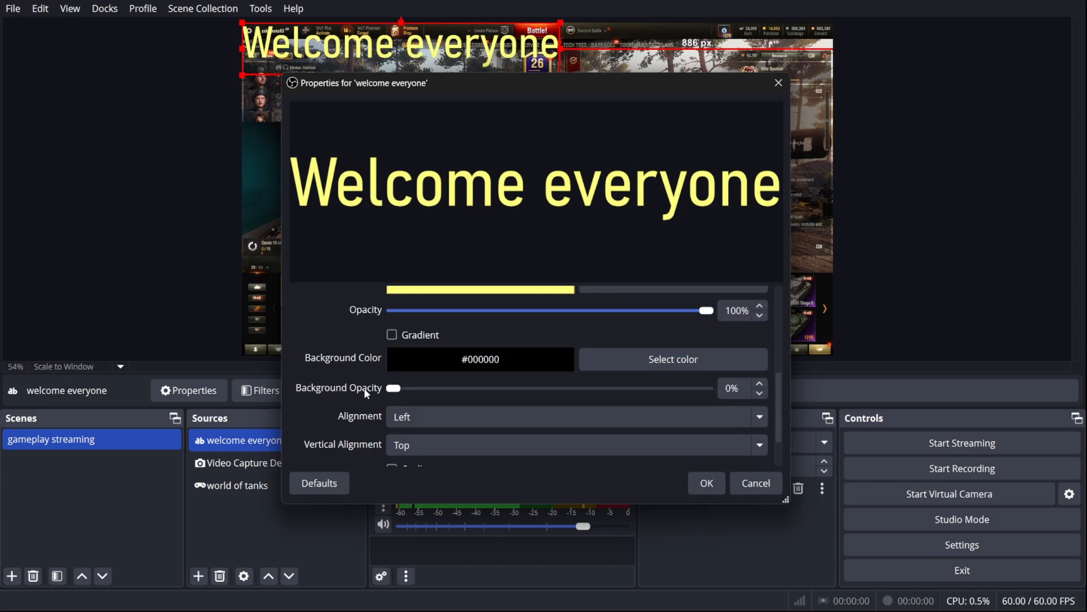
left_click_drag(392, 389, 339, 393)
scroll(344, 352, "up", 1)
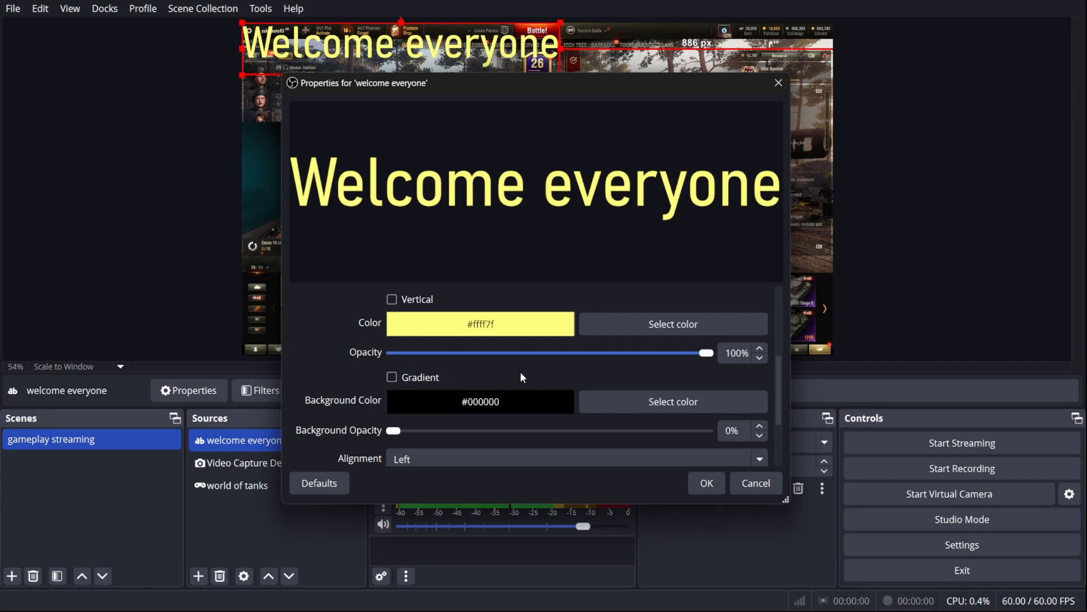
scroll(350, 389, "down", 2)
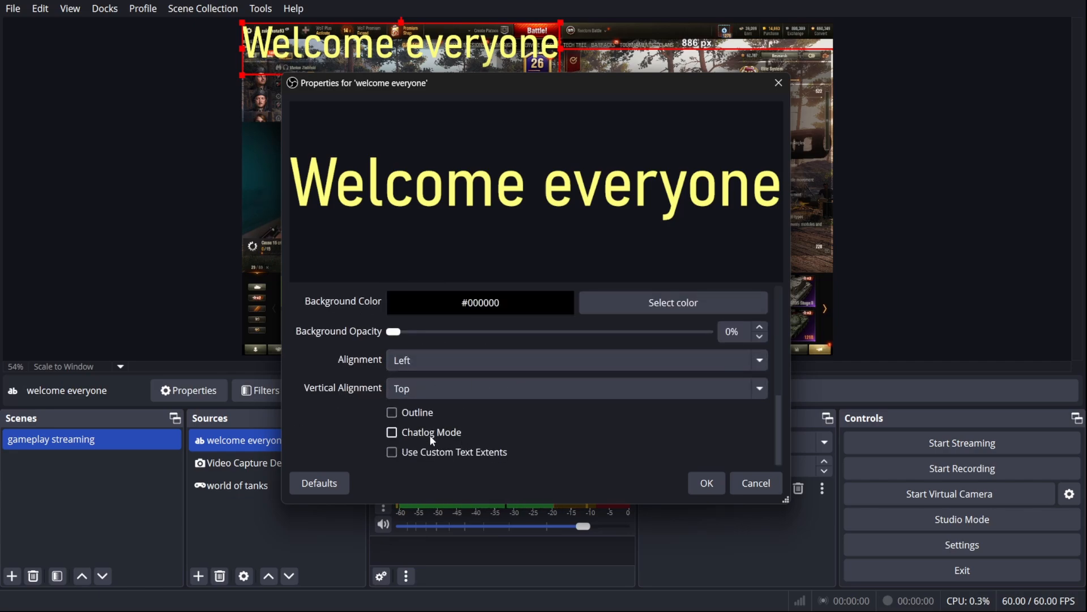
left_click(707, 484)
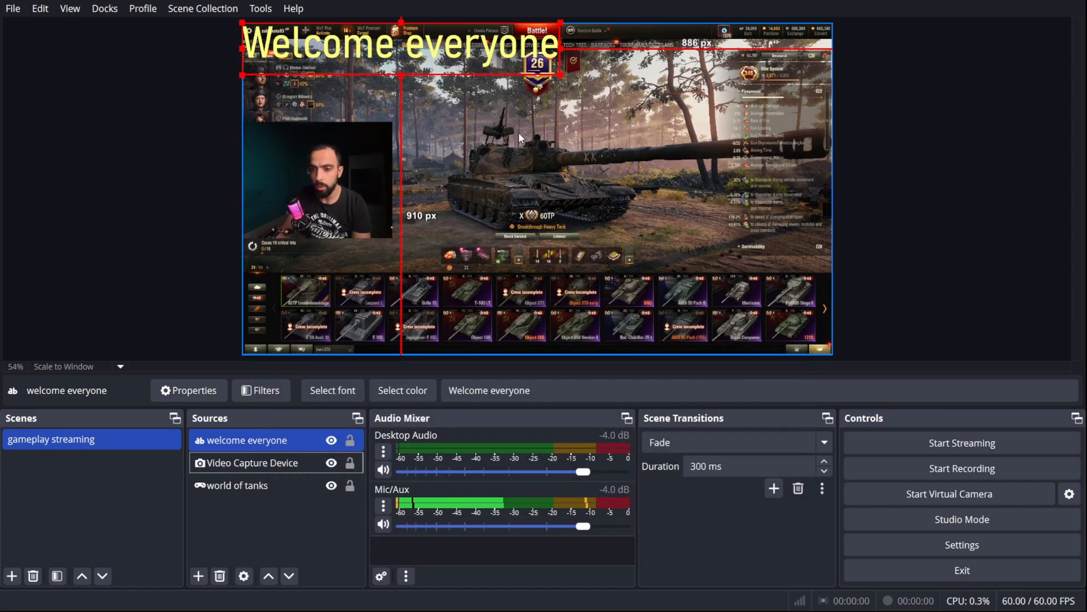
- Move the welcome text into the canvas's upper-right corner, flush with its right edge
left_click_drag(518, 62, 731, 165)
left_click_drag(621, 149, 559, 52)
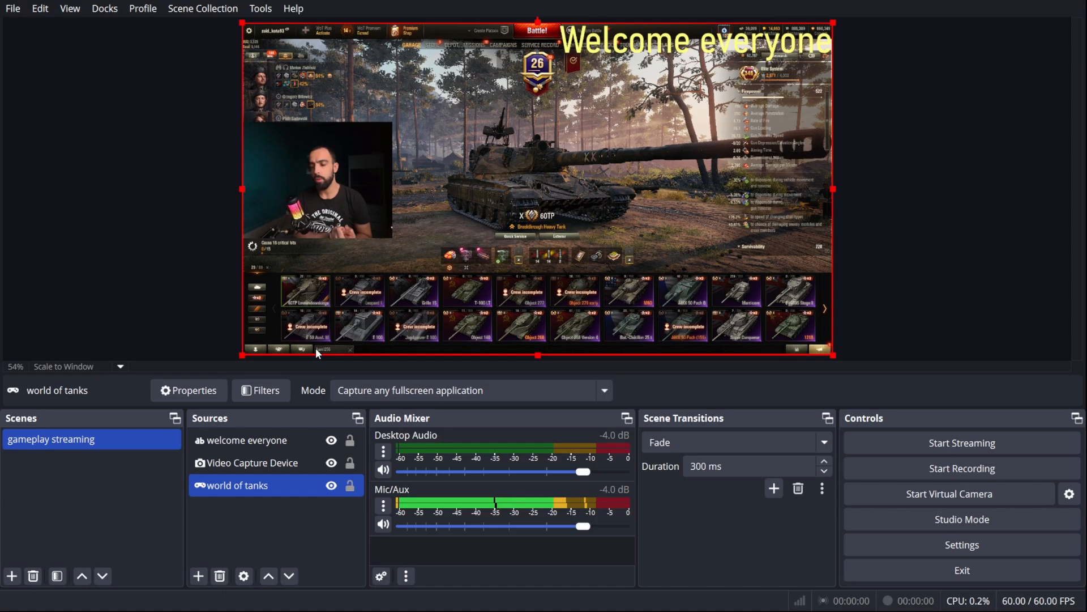
- Switch to the Streamlabs page in Chrome and go back to its main dashboard
key("super")
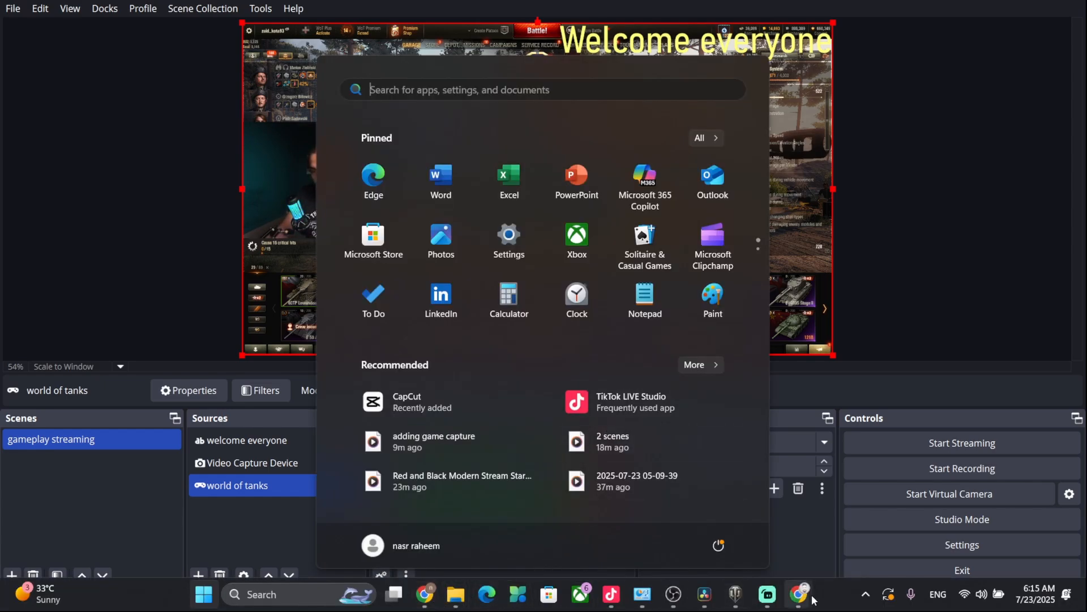
mouse_move(812, 600)
left_click(777, 518)
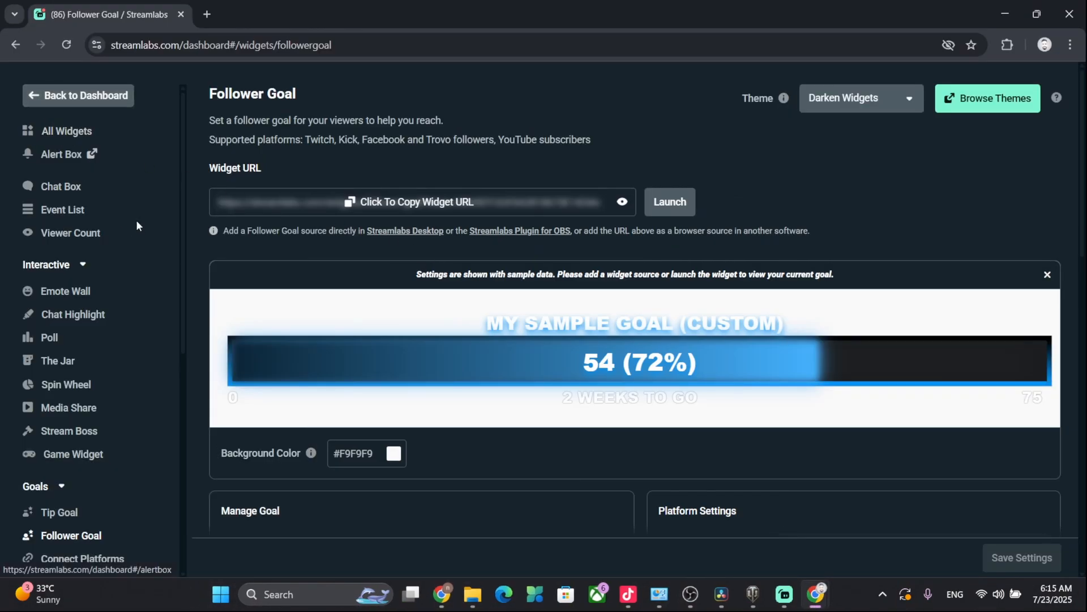
left_click(113, 97)
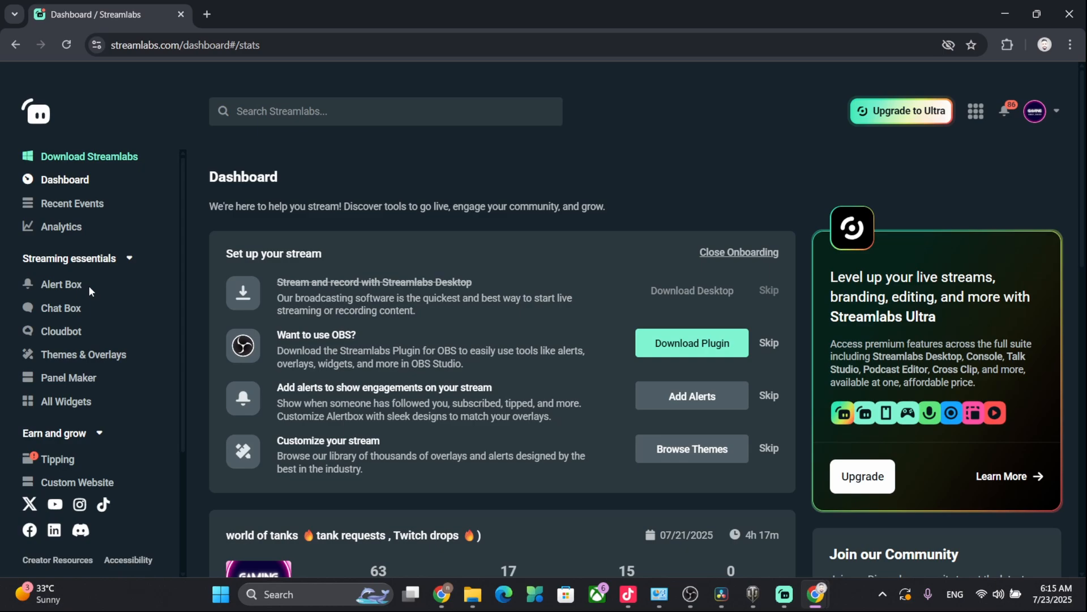
- Search Streamlabs for the follower goal widget and open Follower Goal Settings
left_click(290, 111)
type("followers")
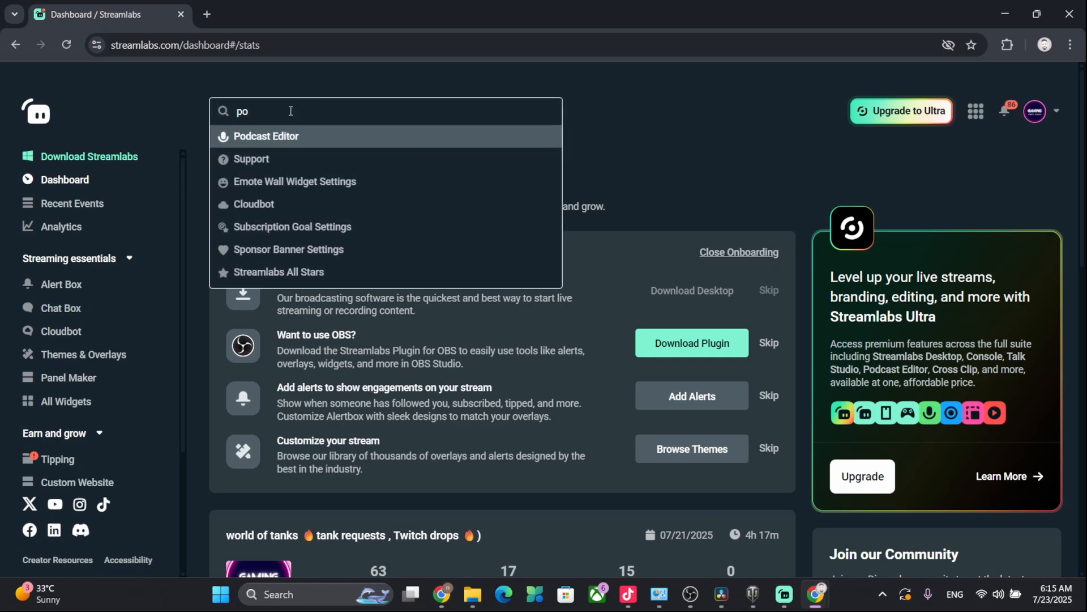
type(" goa")
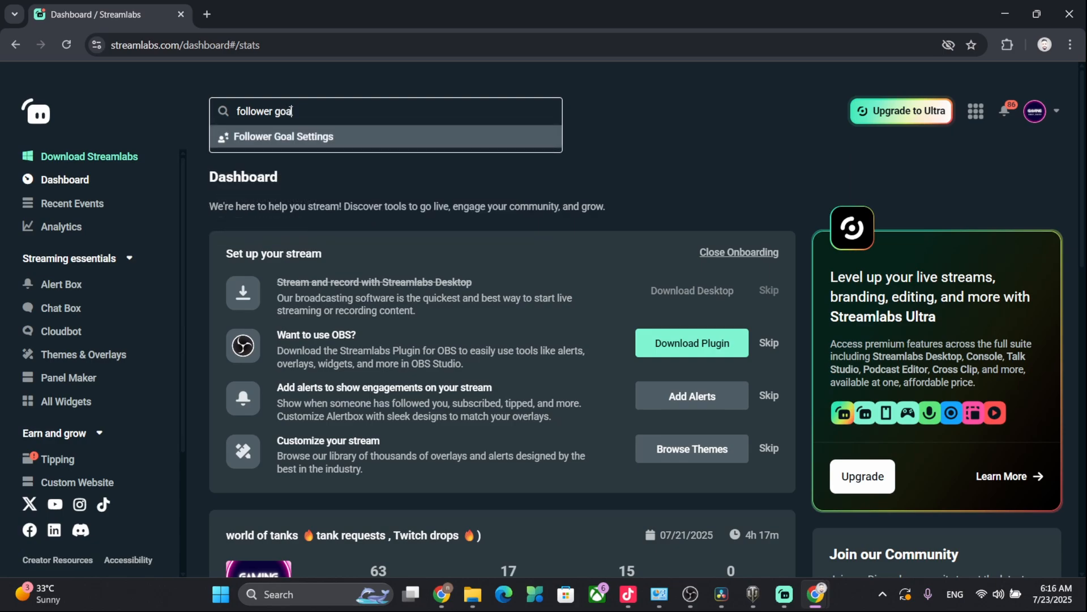
key("Return")
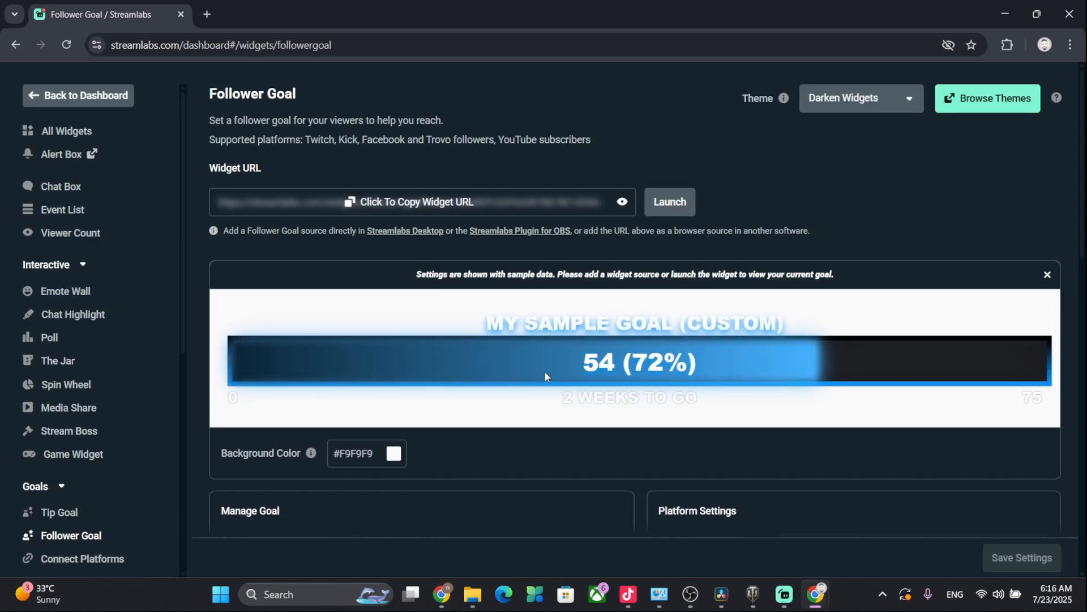
- Launch the Follower Goal widget with the privacy confirmation accepted, and copy its widget URL
scroll(542, 368, "down", 2)
scroll(491, 355, "up", 2)
left_click(678, 209)
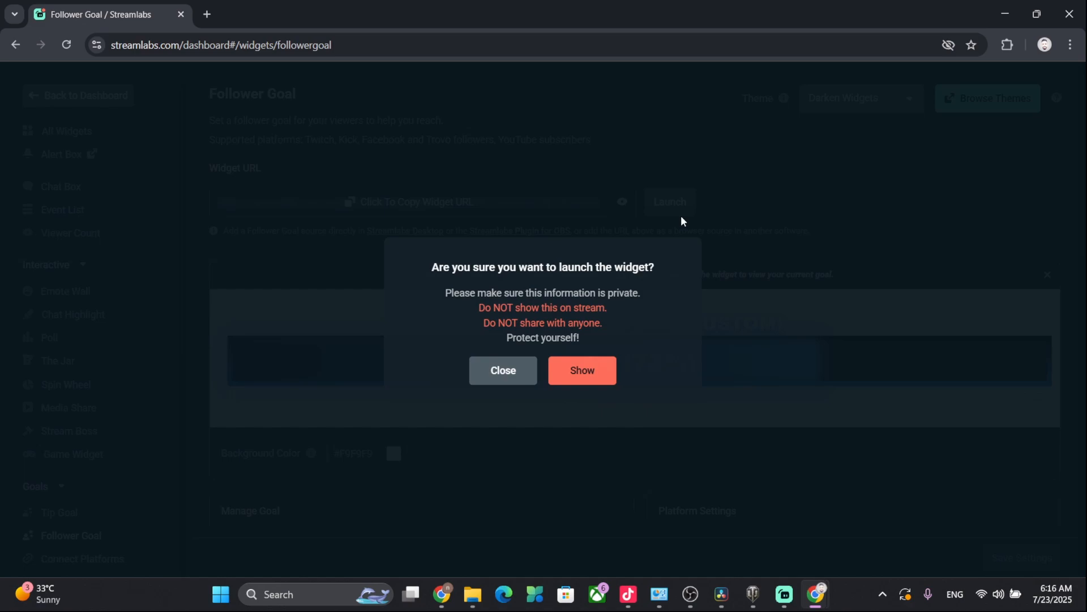
left_click(572, 370)
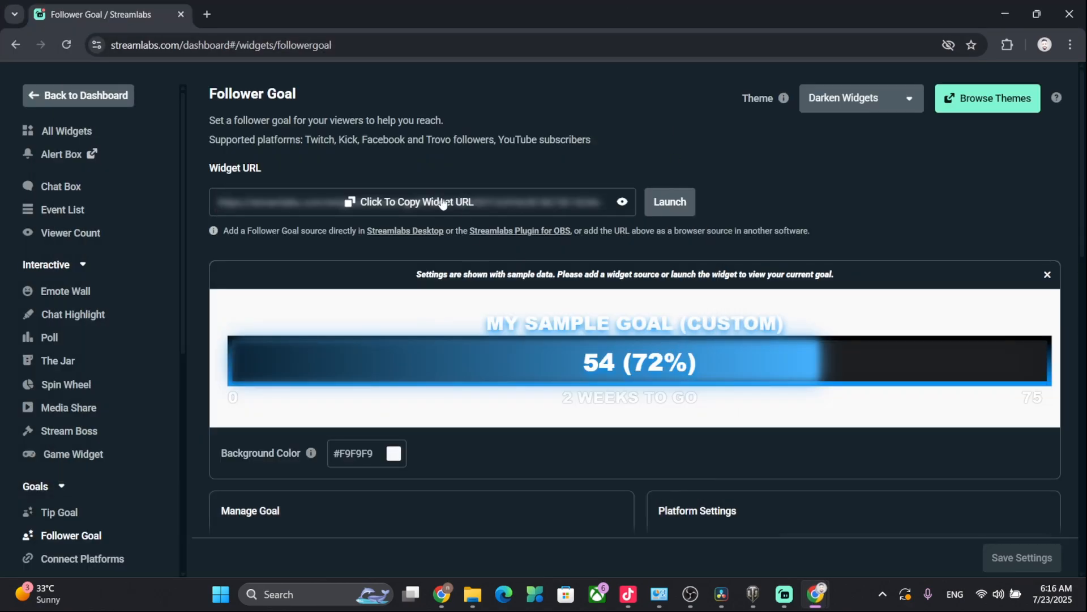
left_click(443, 203)
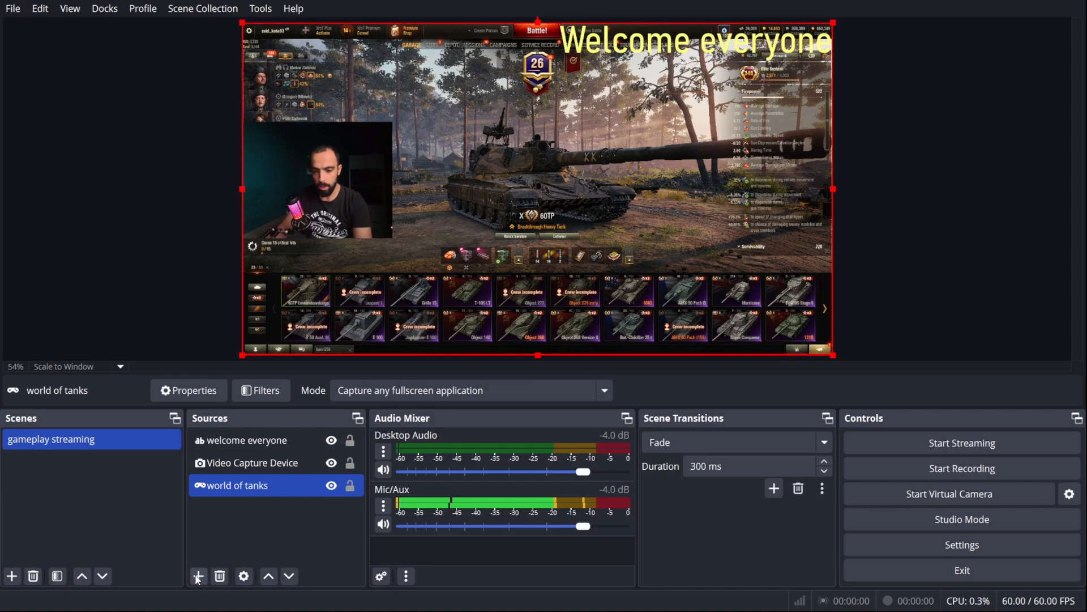
- Add a Browser source named "follower goal" to the gameplay scene, using the copied private widget URL as its address
left_click(201, 570)
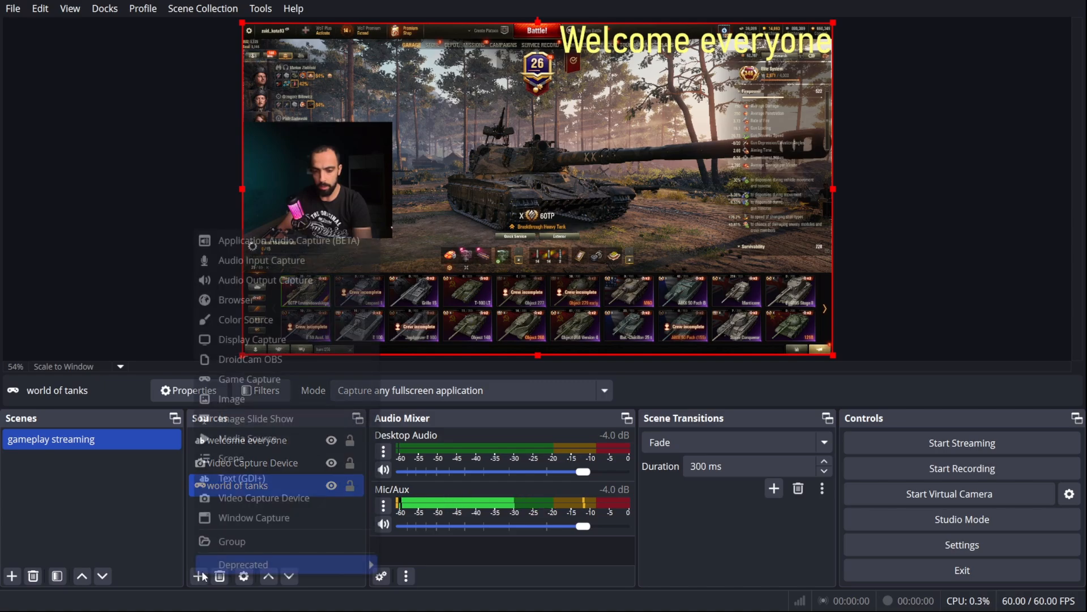
left_click(202, 579)
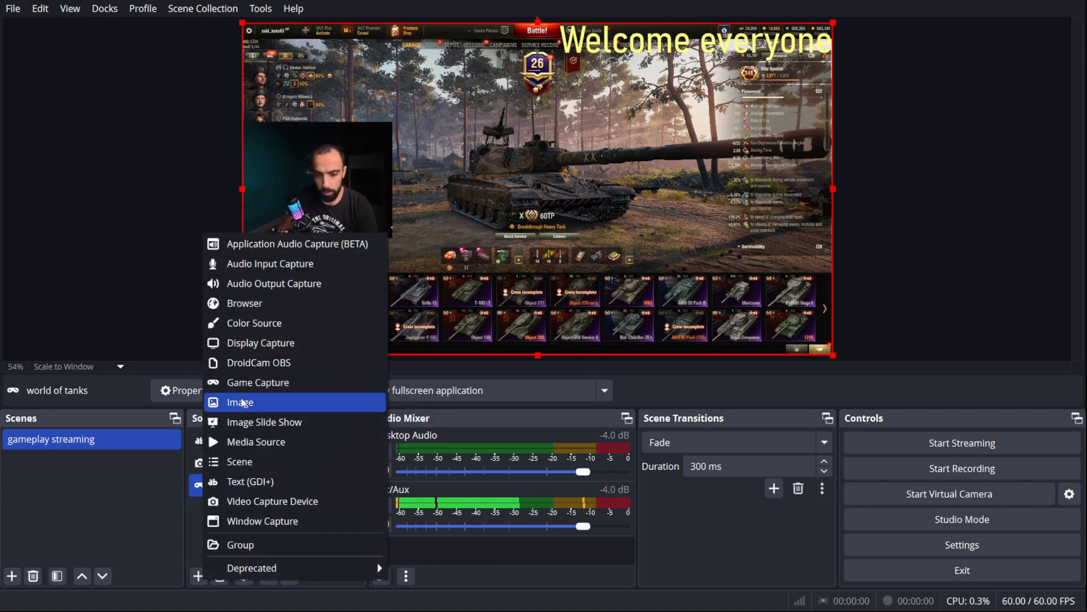
left_click(332, 304)
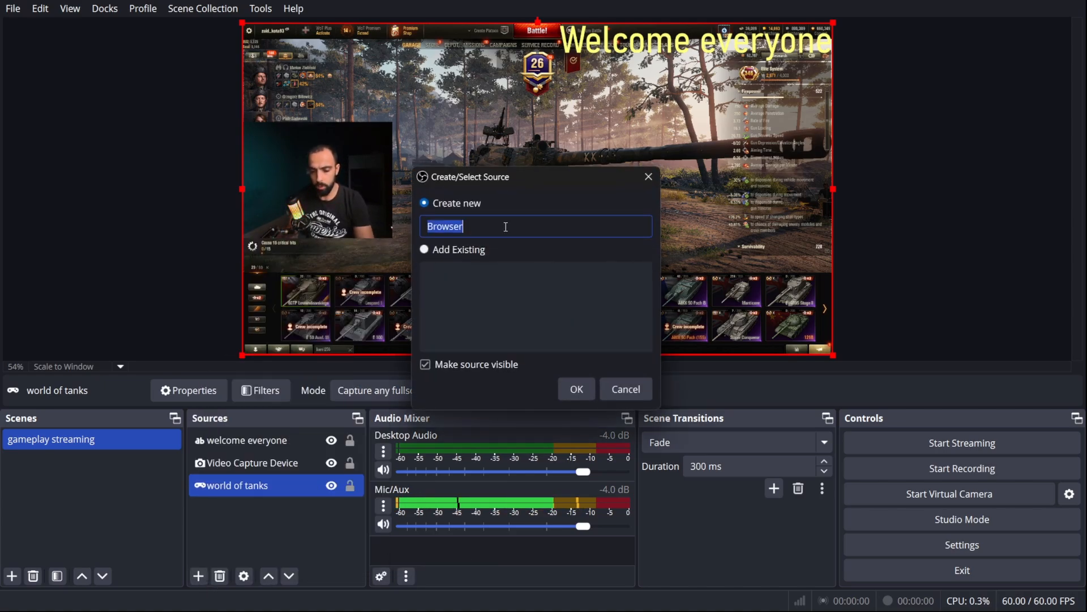
type("follower go")
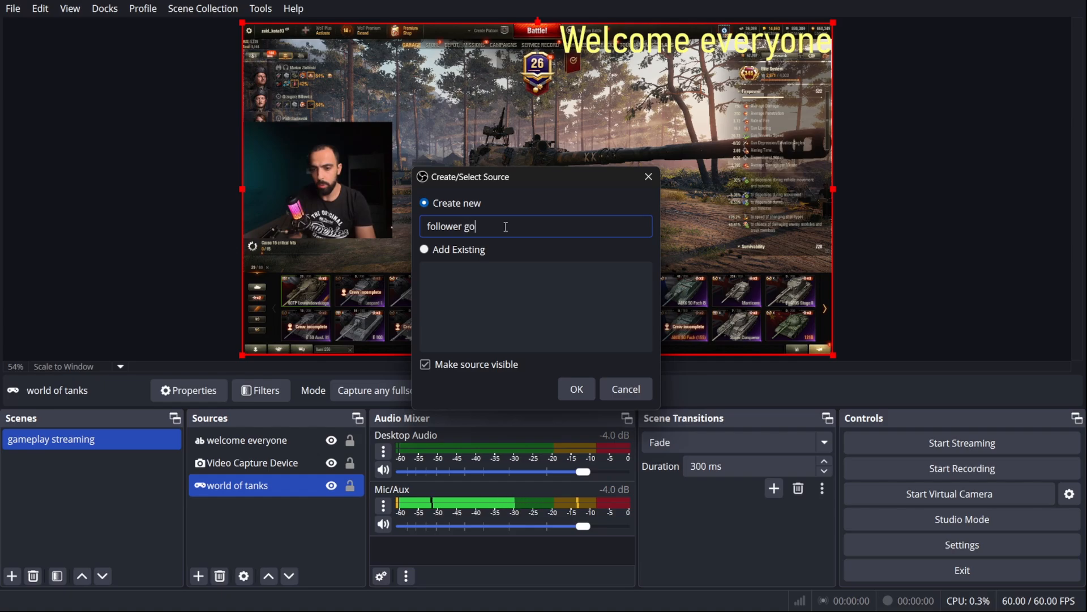
type("al")
key("Return")
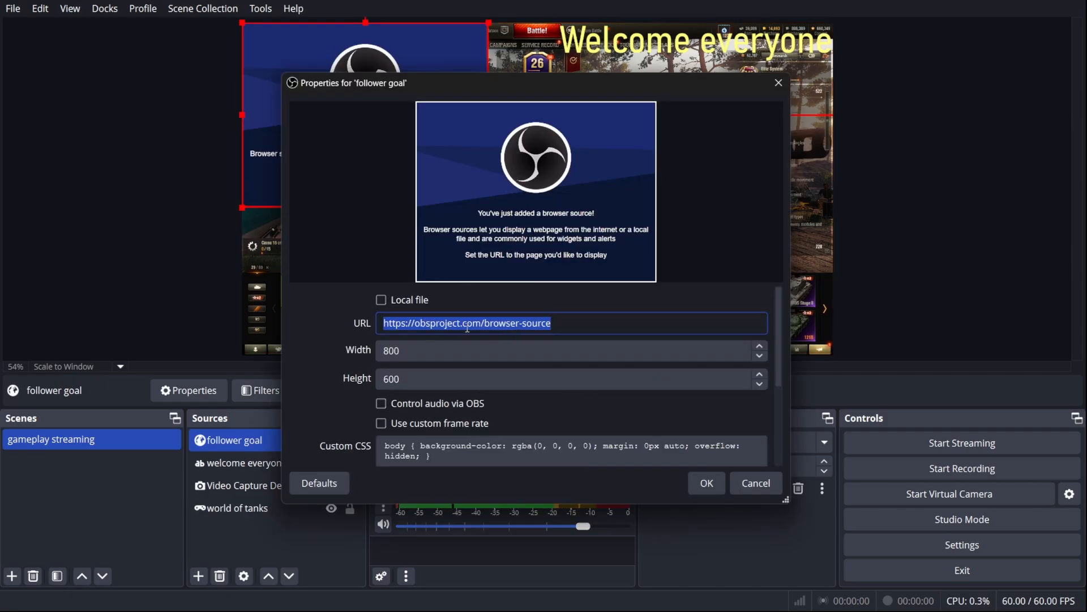
key("ctrl+v")
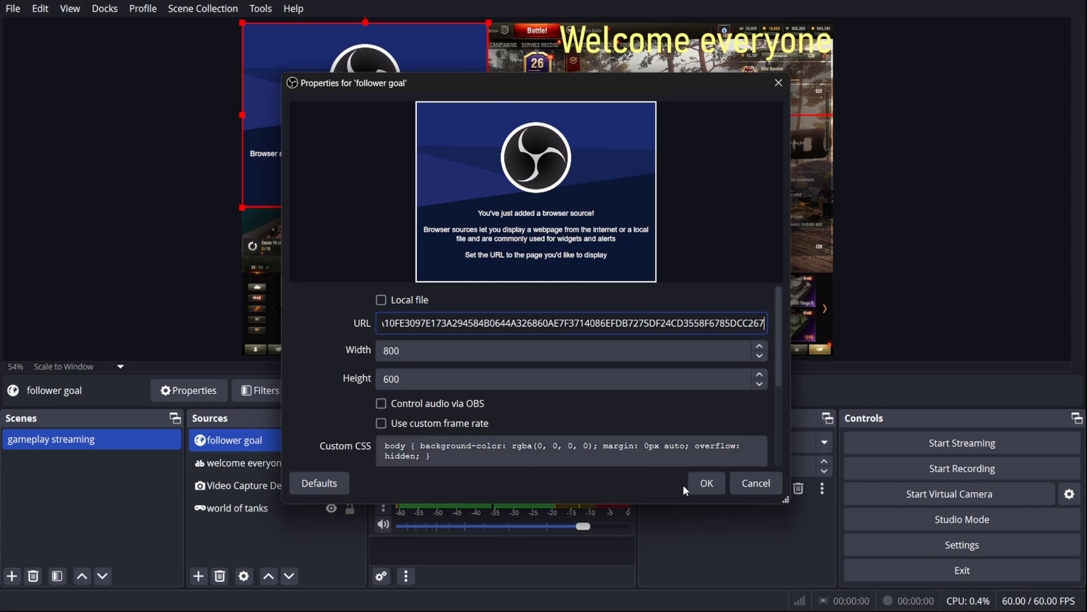
left_click(707, 483)
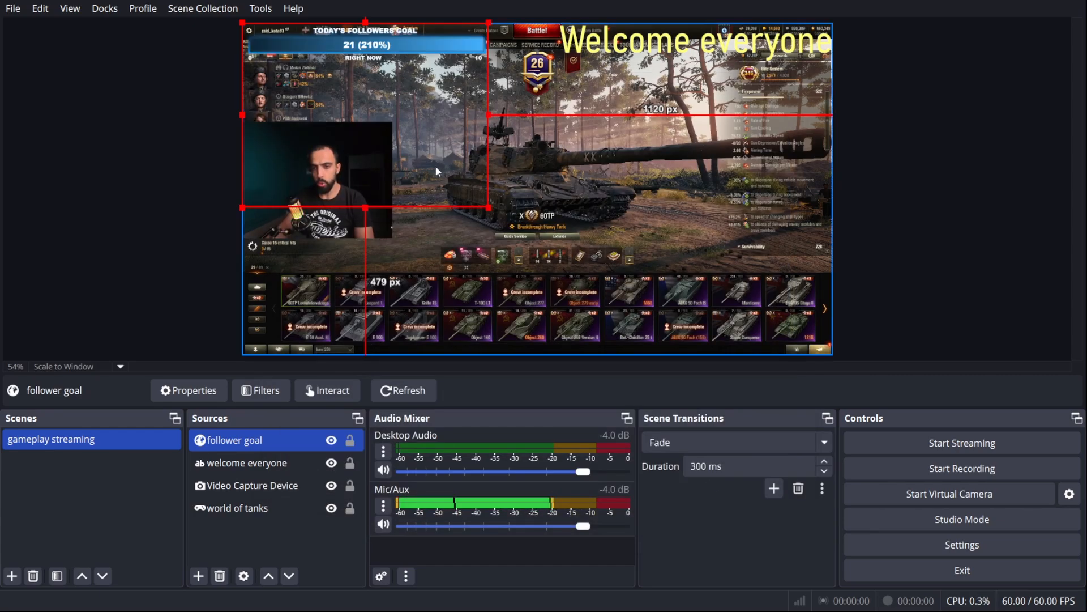
- Move the follower goal widget down to the webcam overlay and shrink it to the webcam's width, with its bar along the webcam's upper edge
left_click_drag(435, 166, 438, 227)
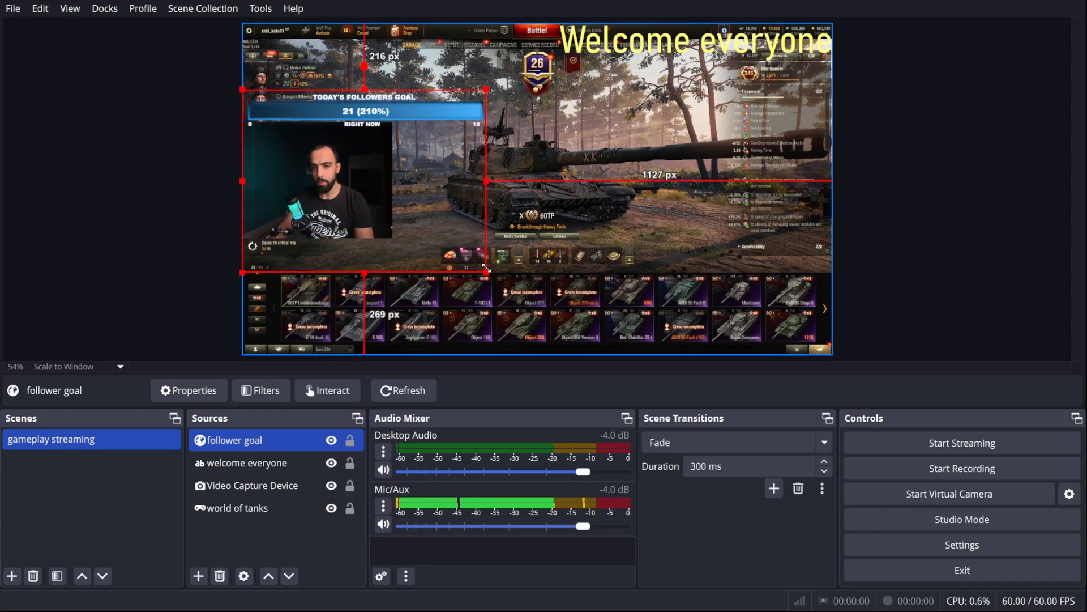
left_click_drag(486, 268, 389, 215)
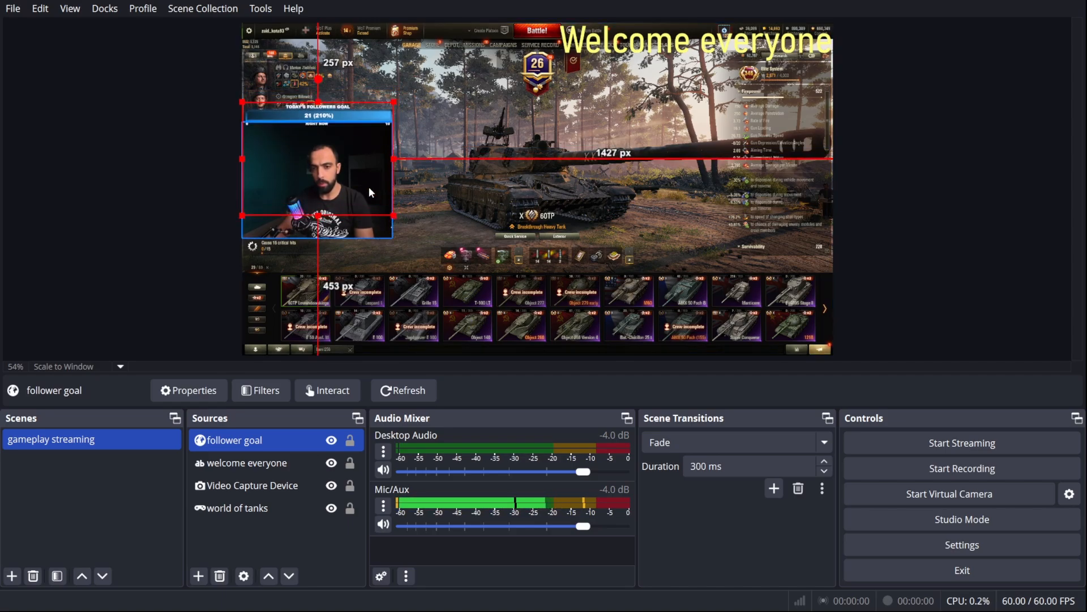
left_click(331, 112)
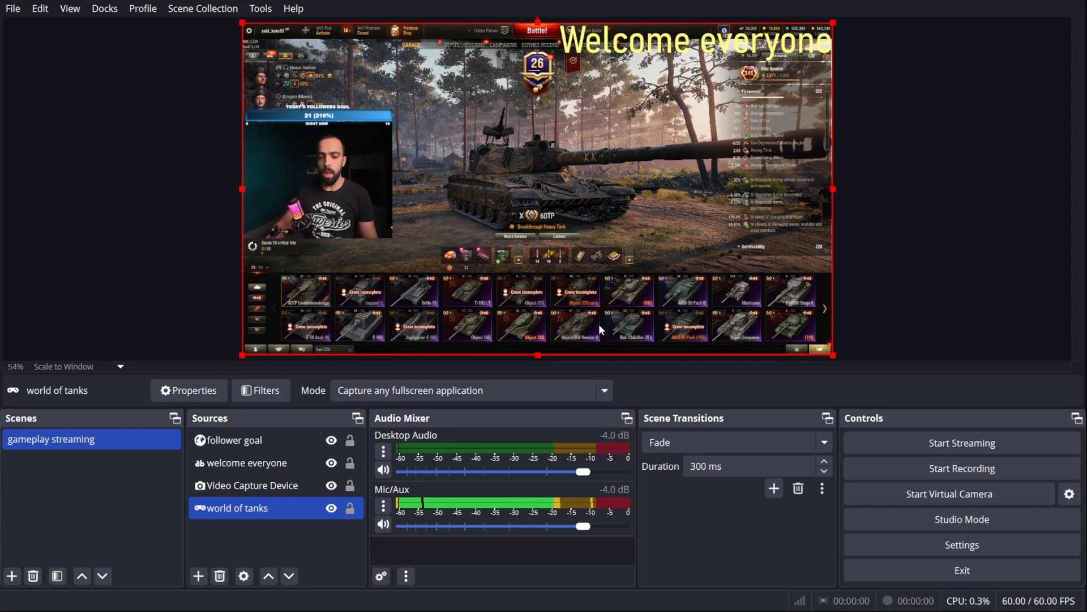
- Add a new Media Source named "Music" to the gameplay streaming scene
left_click(199, 576)
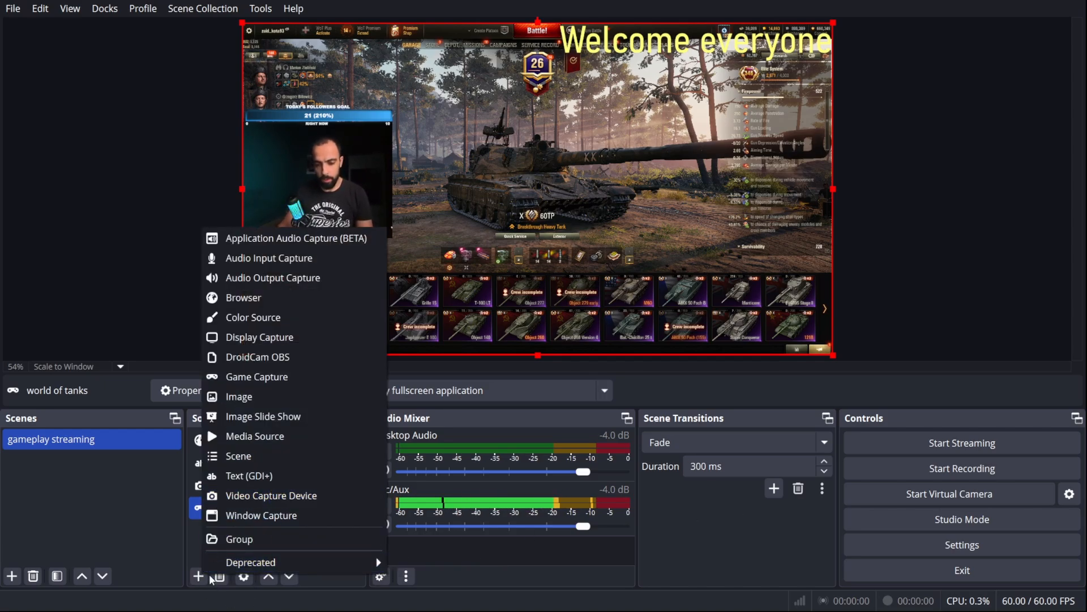
left_click(202, 577)
left_click(202, 578)
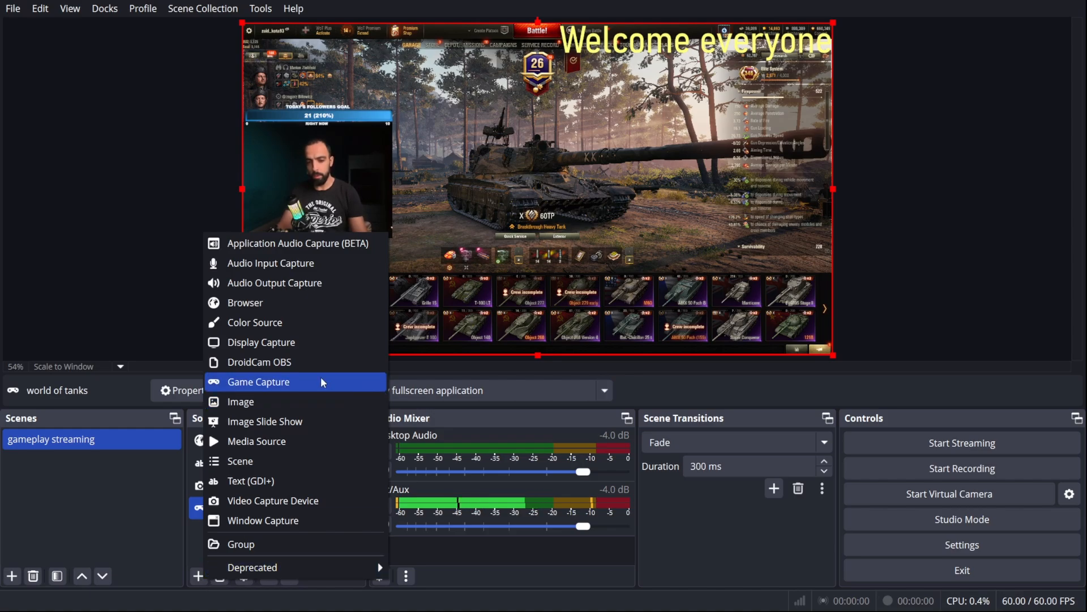
left_click(315, 434)
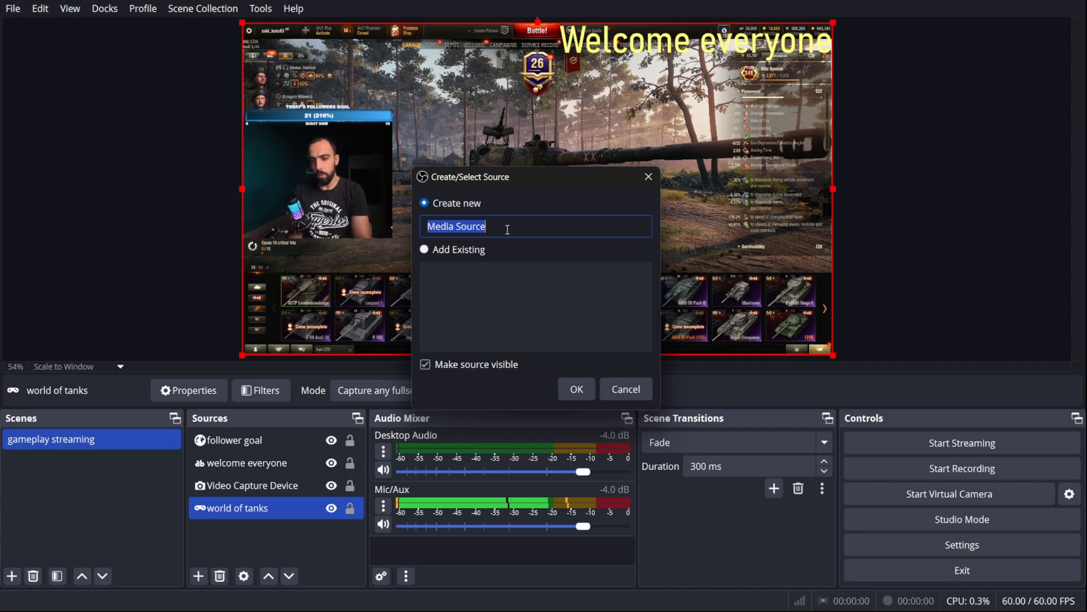
type("Music")
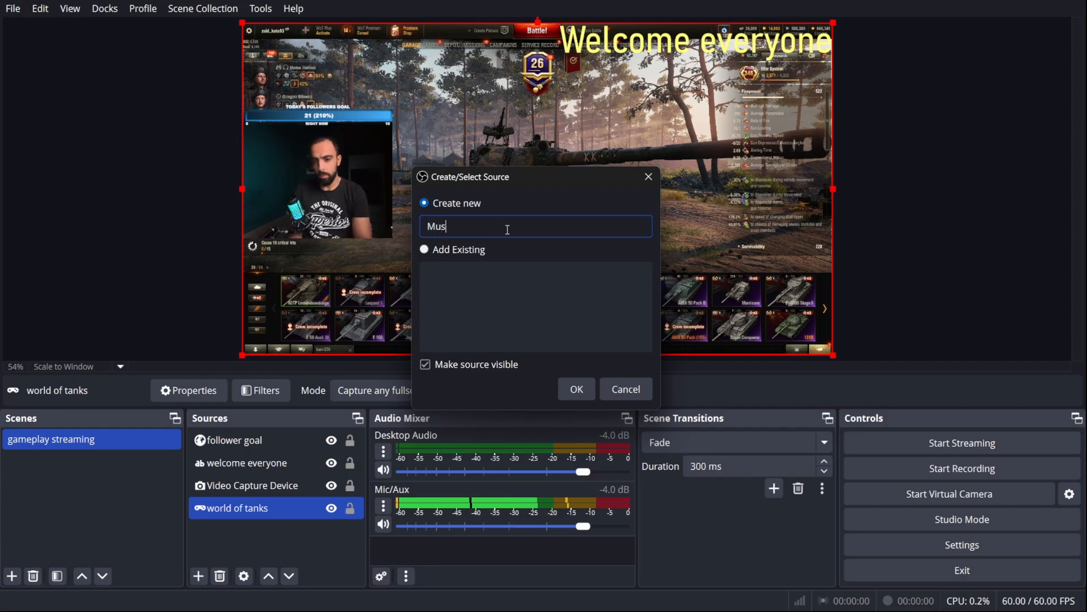
left_click(579, 388)
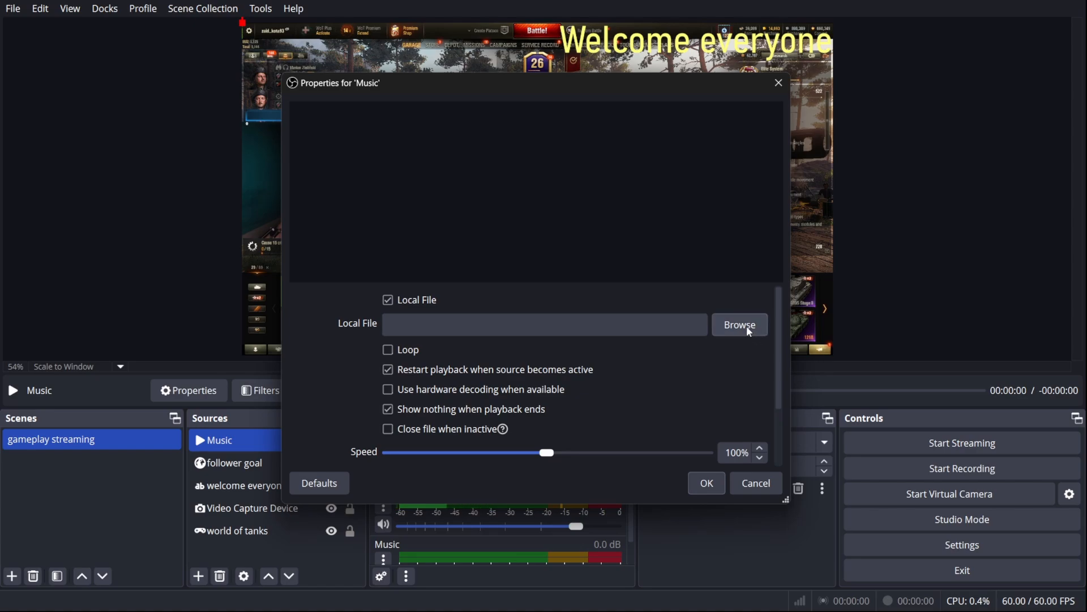
- Load Music.mp3 as the Music source's local file, keeping the other playback options at their defaults
left_click(746, 325)
left_click(477, 205)
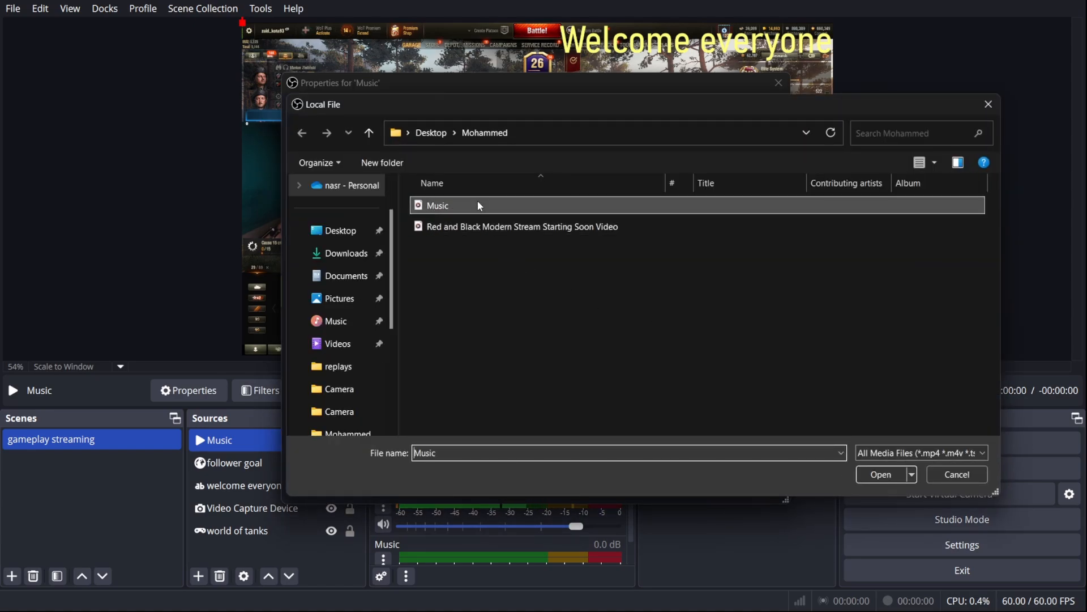
left_click(879, 479)
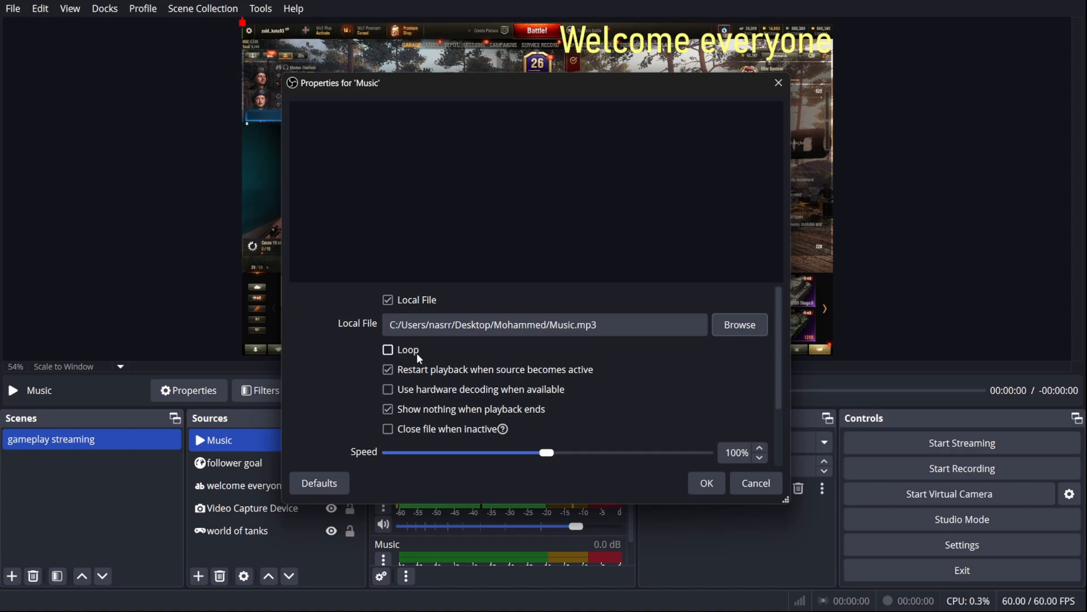
scroll(728, 393, "down", 3)
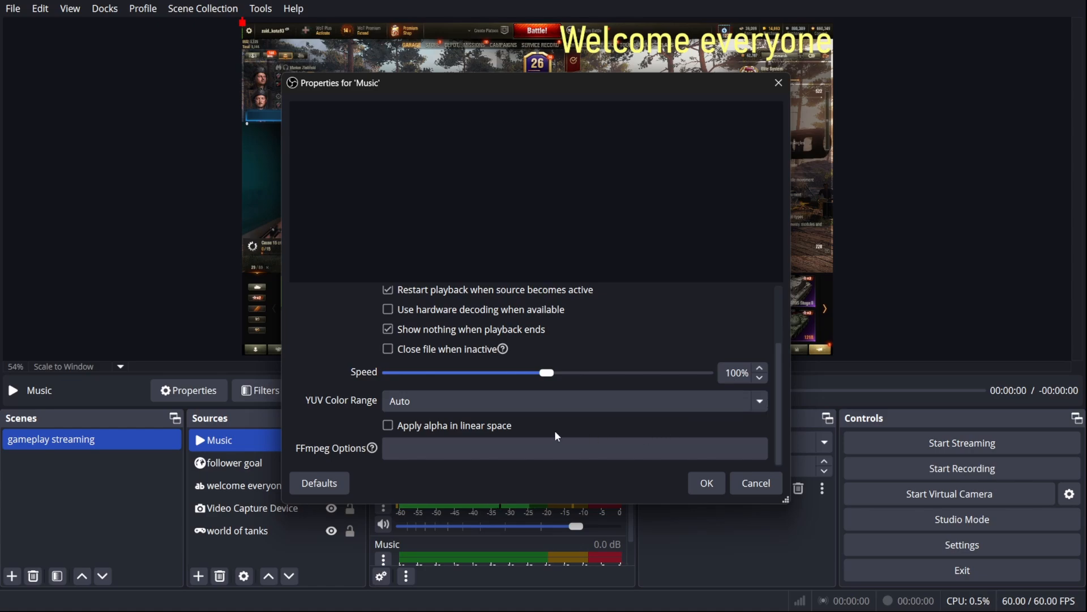
scroll(576, 345, "up", 2)
scroll(577, 345, "up", 1)
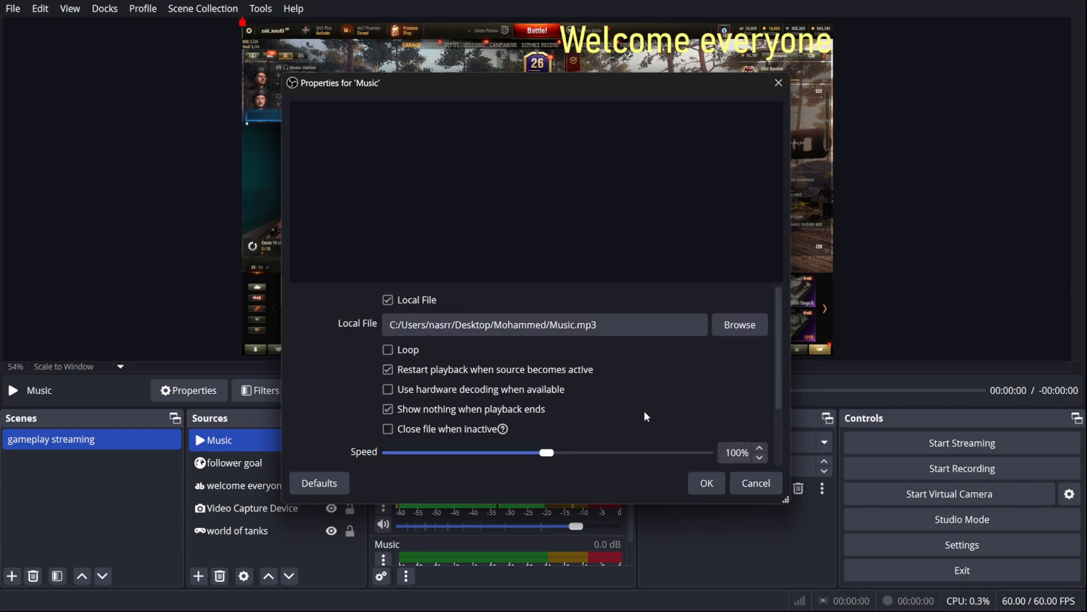
left_click(707, 483)
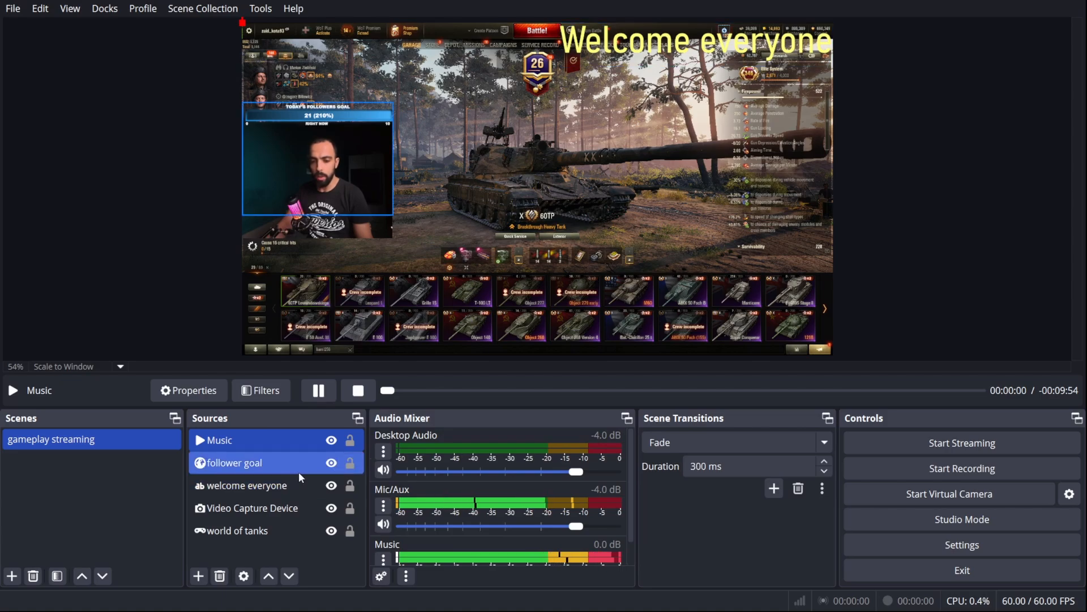
- Lower the Music source's volume to -2.3 dB in the audio mixer and mute it
scroll(454, 515, "down", 1)
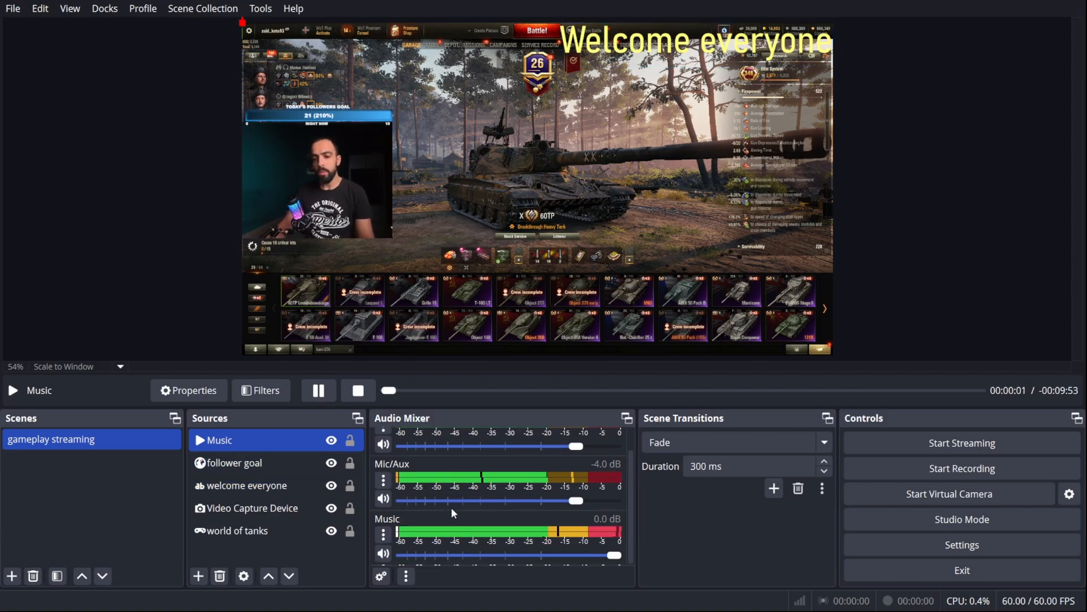
left_click_drag(613, 556, 590, 556)
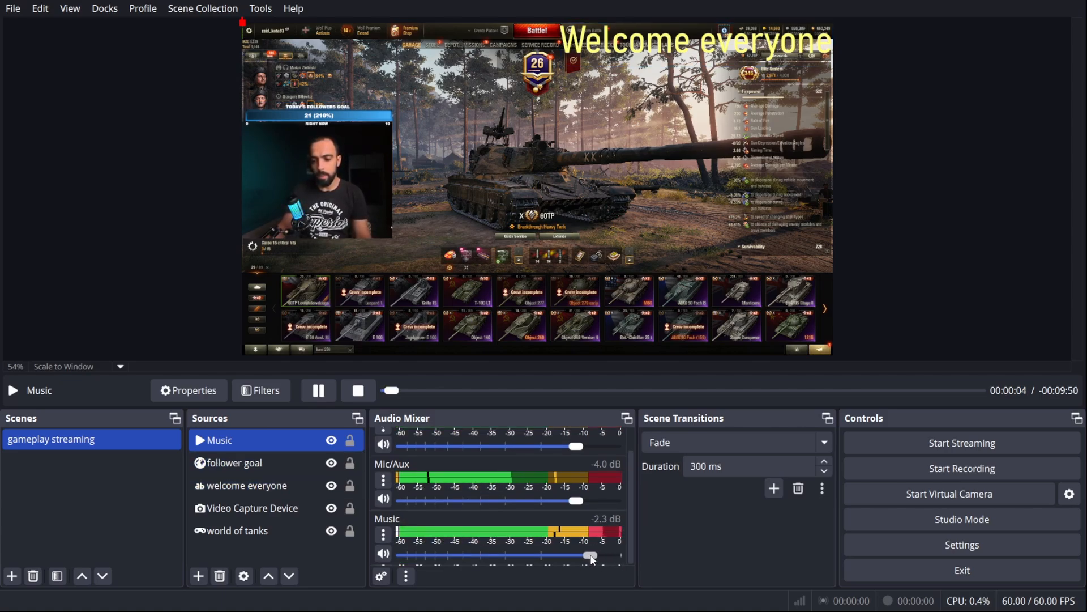
left_click(384, 554)
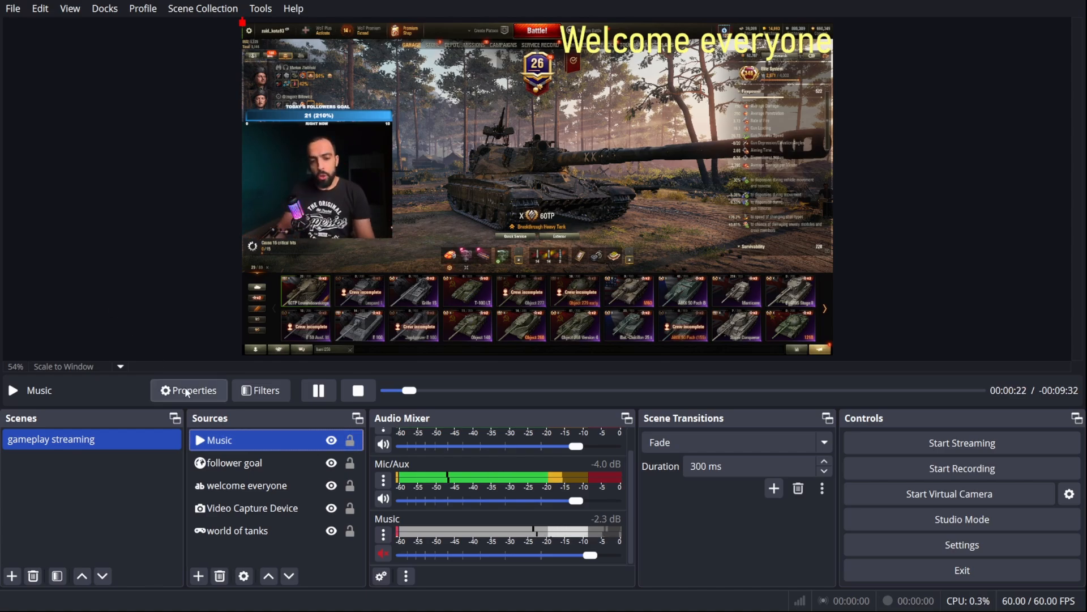
left_click(261, 467, "ctrl")
left_click(261, 467, "ctrl")
left_click(264, 485, "ctrl")
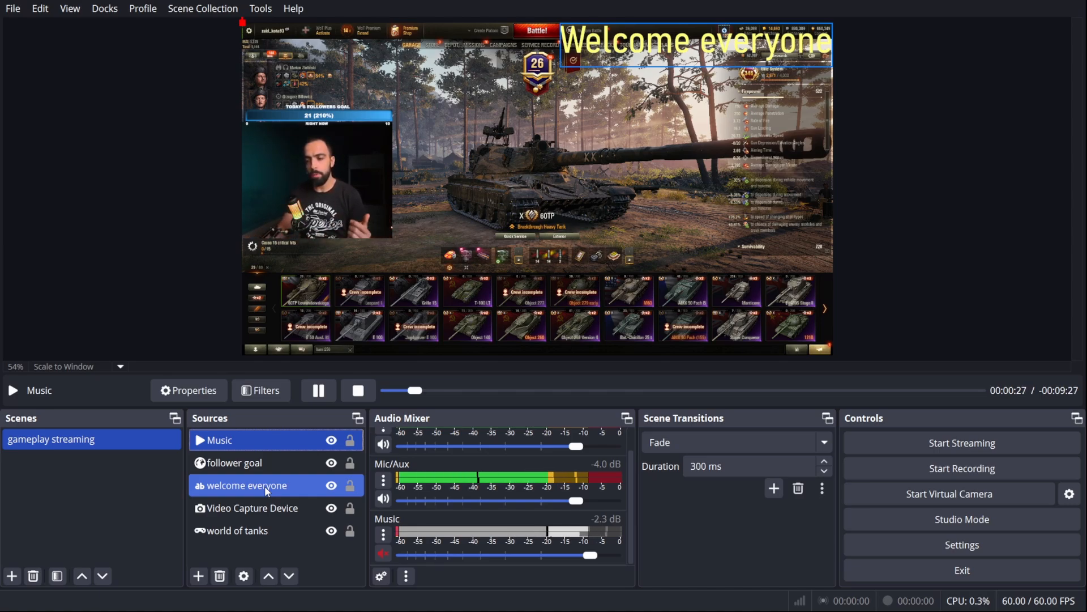
left_click(264, 485, "ctrl")
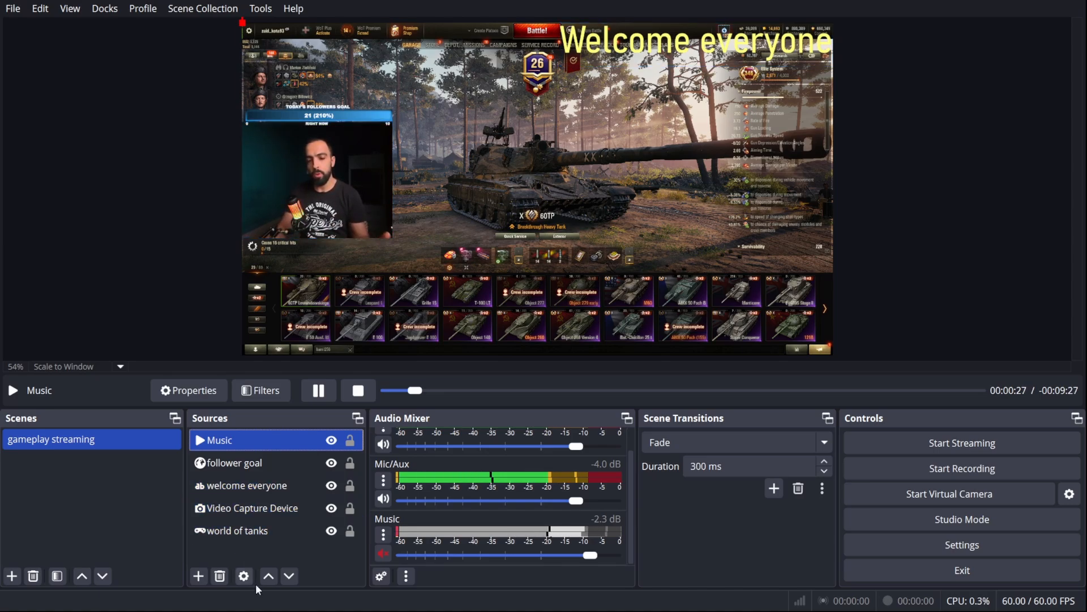
- Create a new scene named "talking head video"
left_click(13, 576)
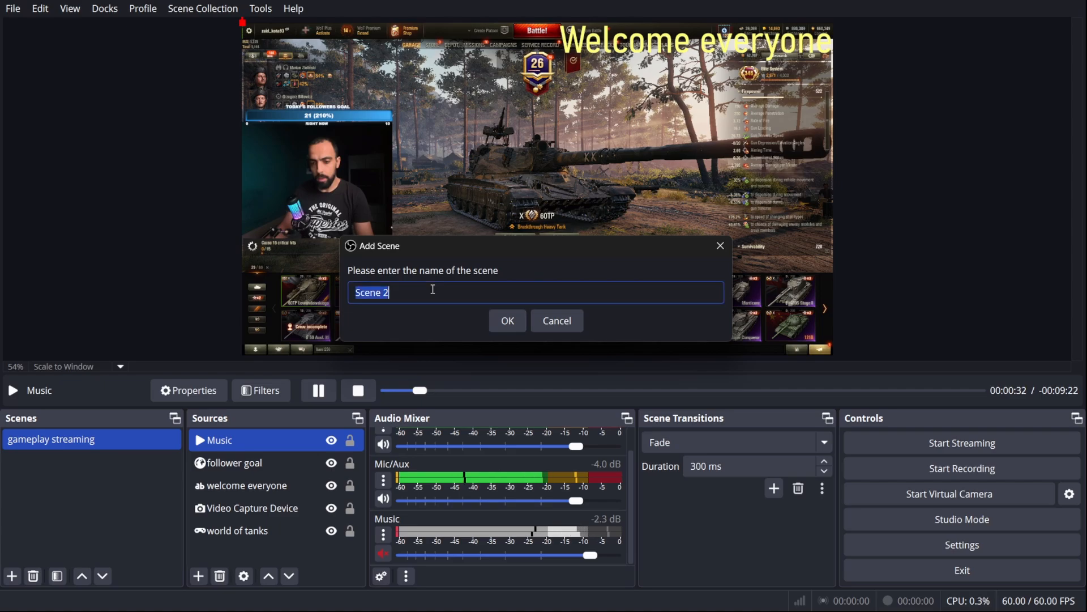
type("talking hea")
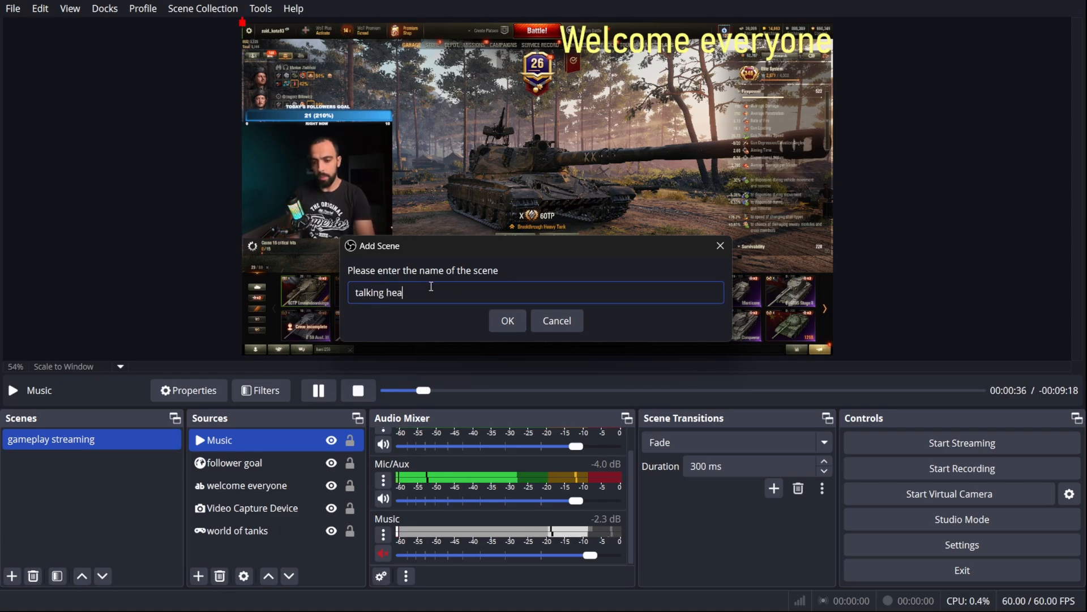
type("d video")
key("Return")
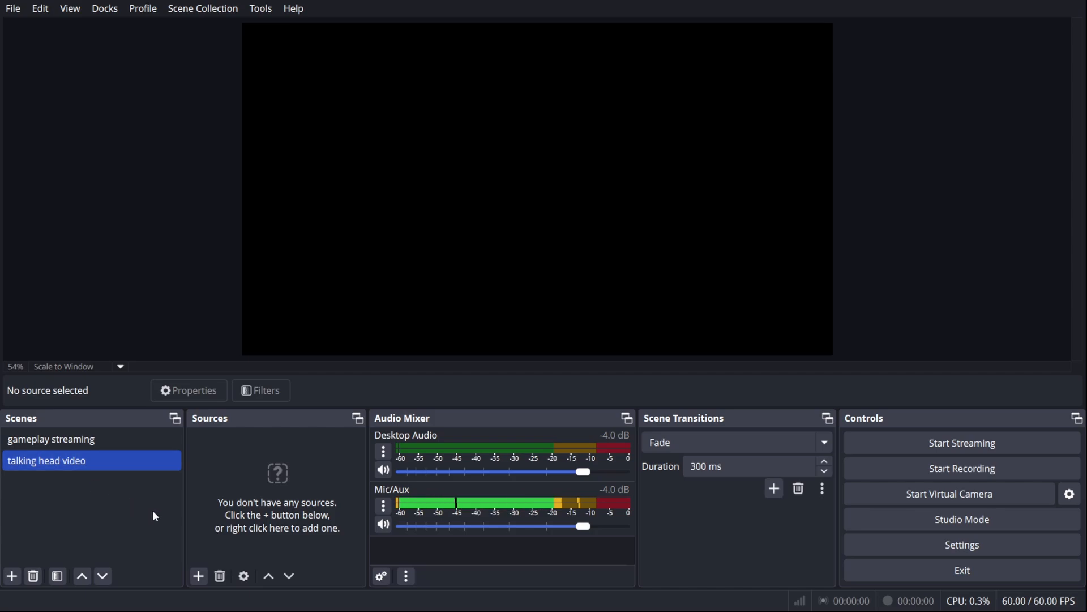
left_click(199, 577)
left_click(351, 495)
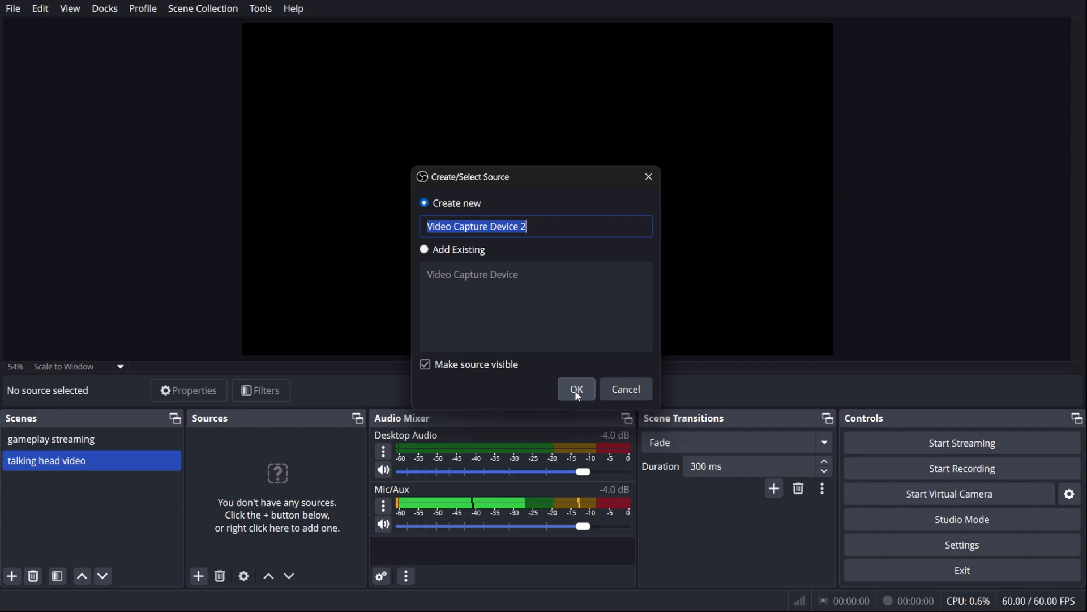
left_click(612, 389)
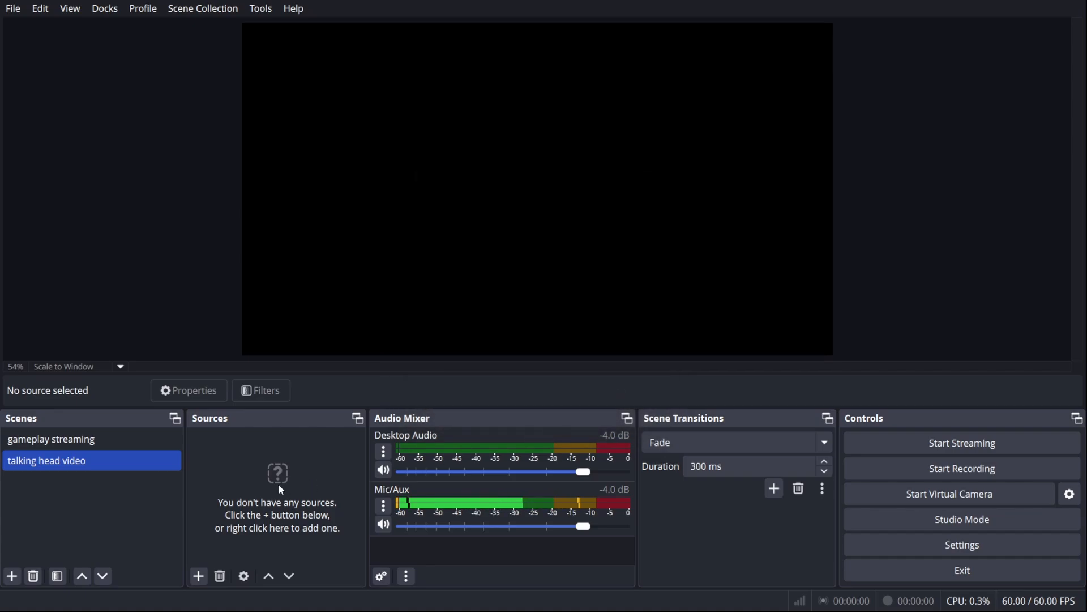
- Add a DroidCam OBS source with its default name to the talking head video scene
left_click(206, 572)
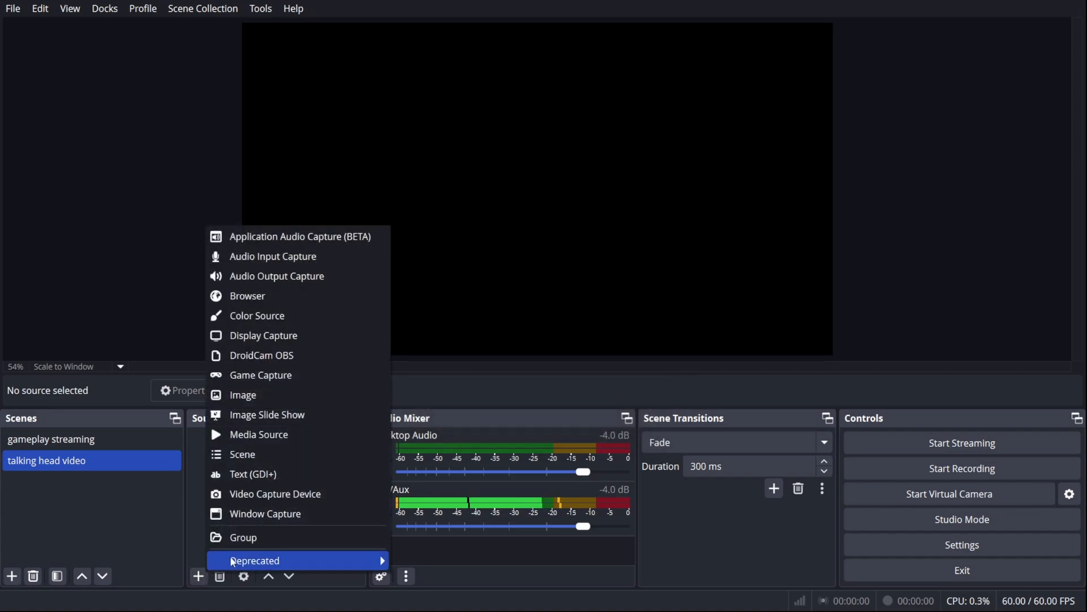
left_click(342, 357)
left_click(571, 390)
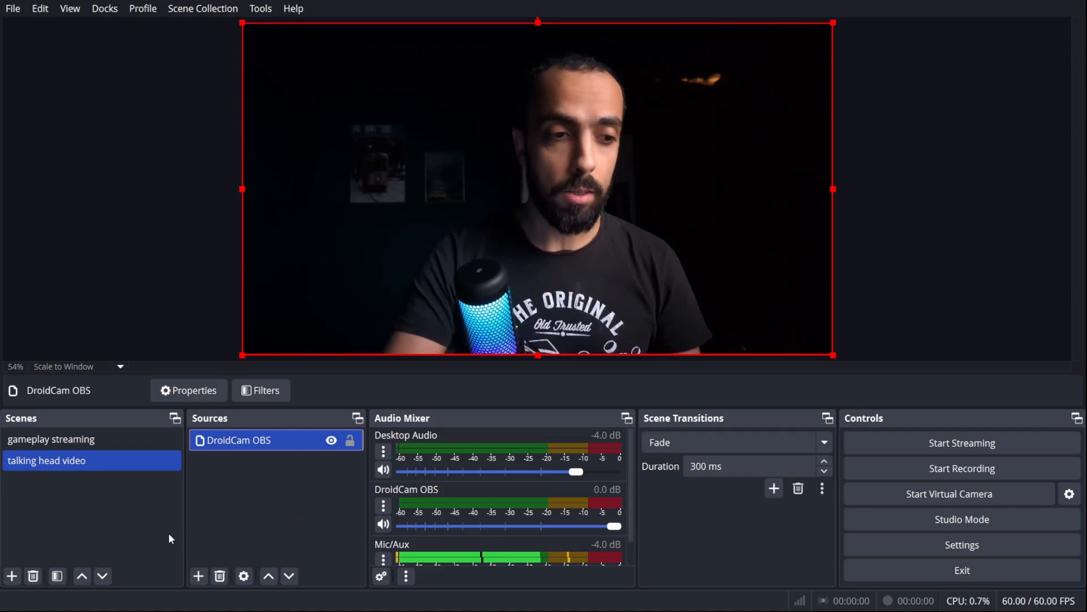
- Create a new scene named "starting soon"
left_click(12, 576)
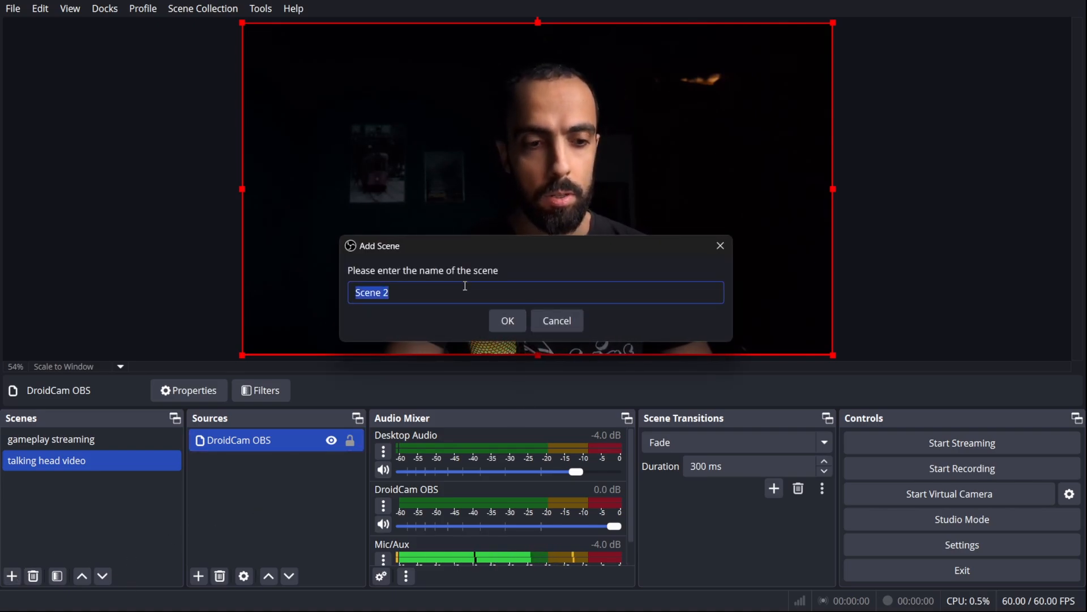
type("starting soon")
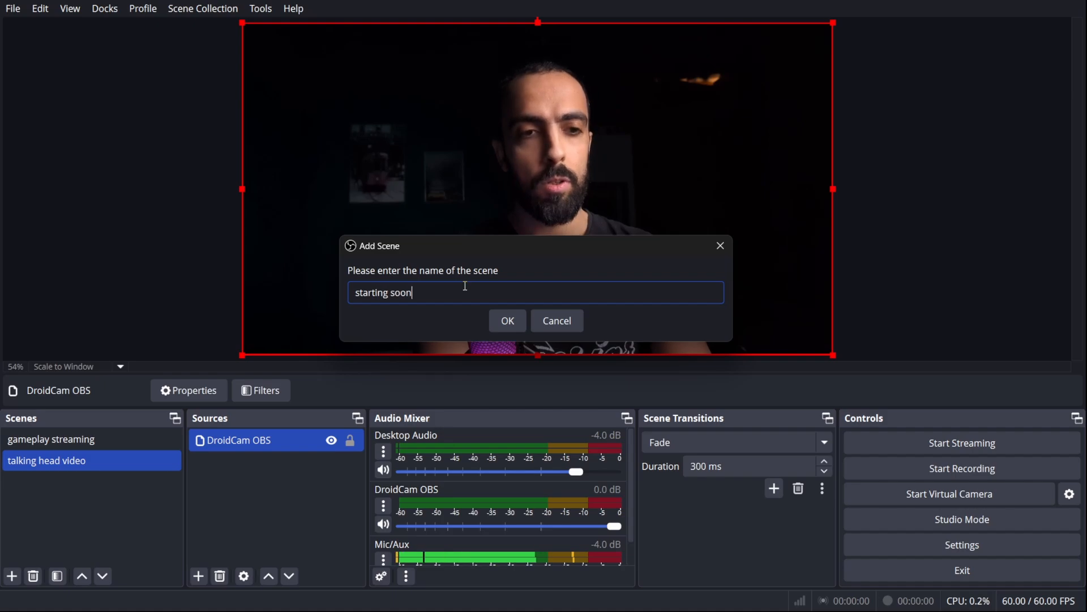
key("Return")
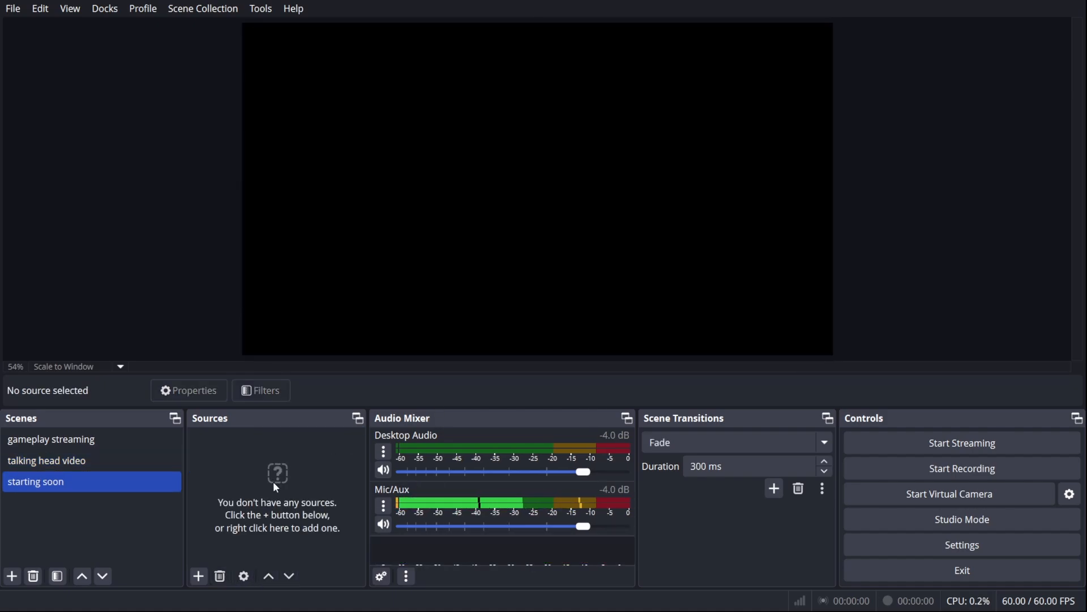
- Add a new media source to the starting soon scene, entering "starting soon" as its name
left_click(197, 576)
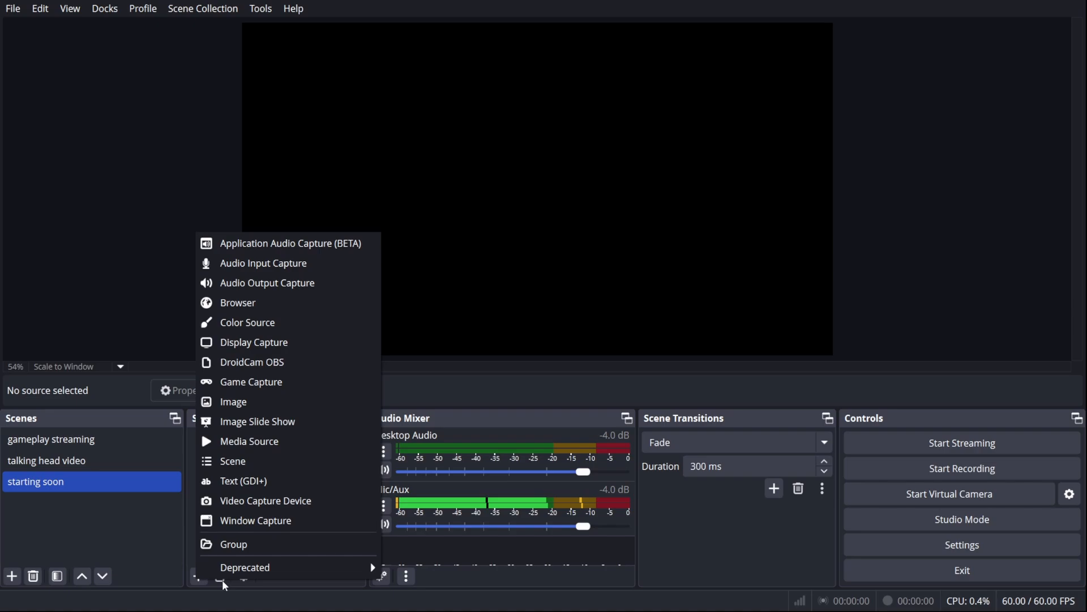
left_click(287, 443)
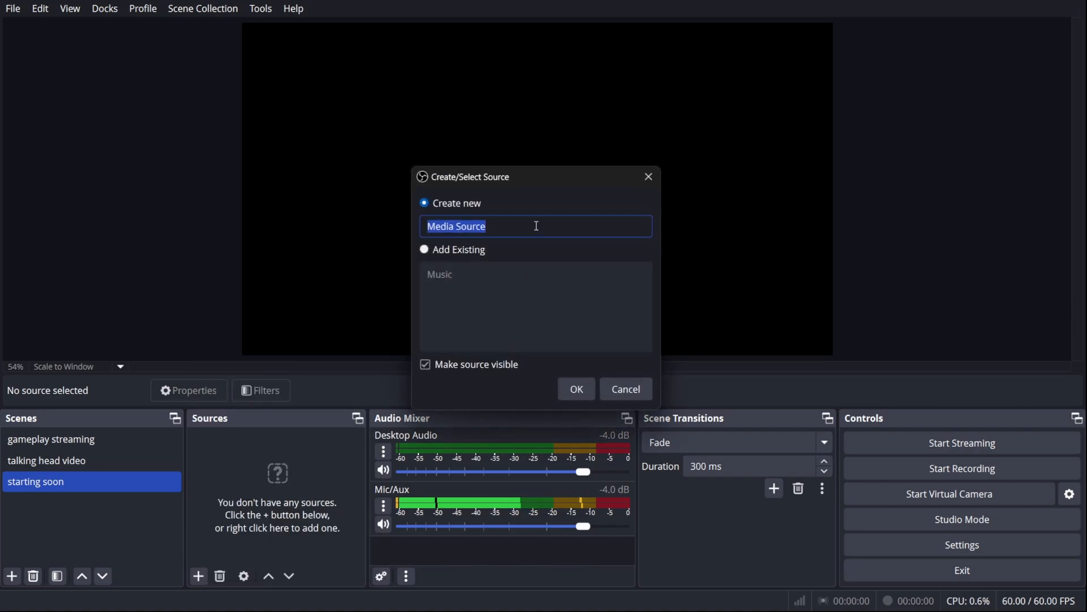
type("startin")
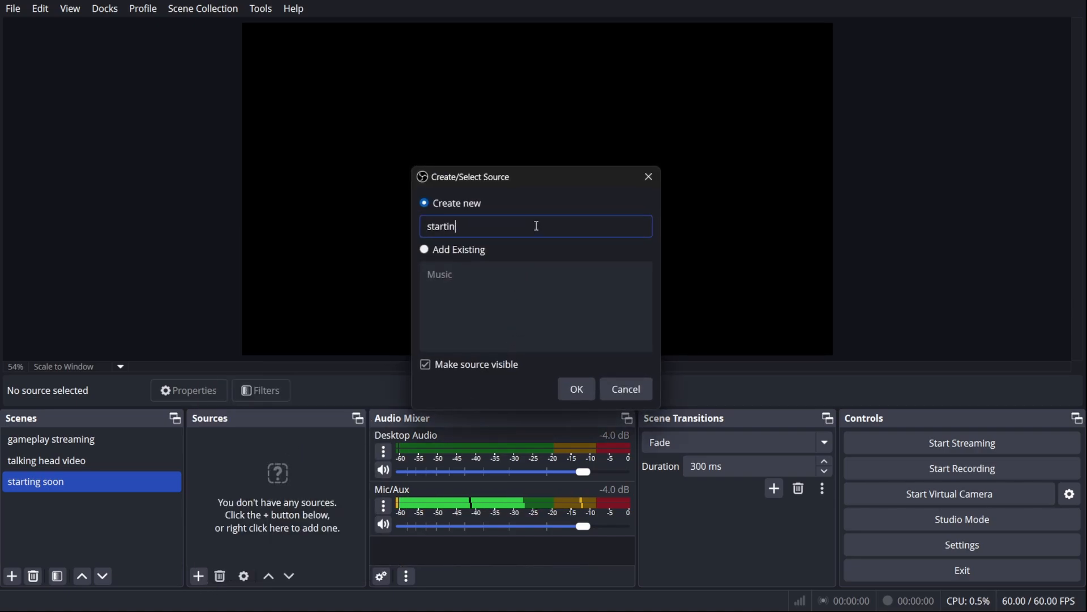
type("g sonon")
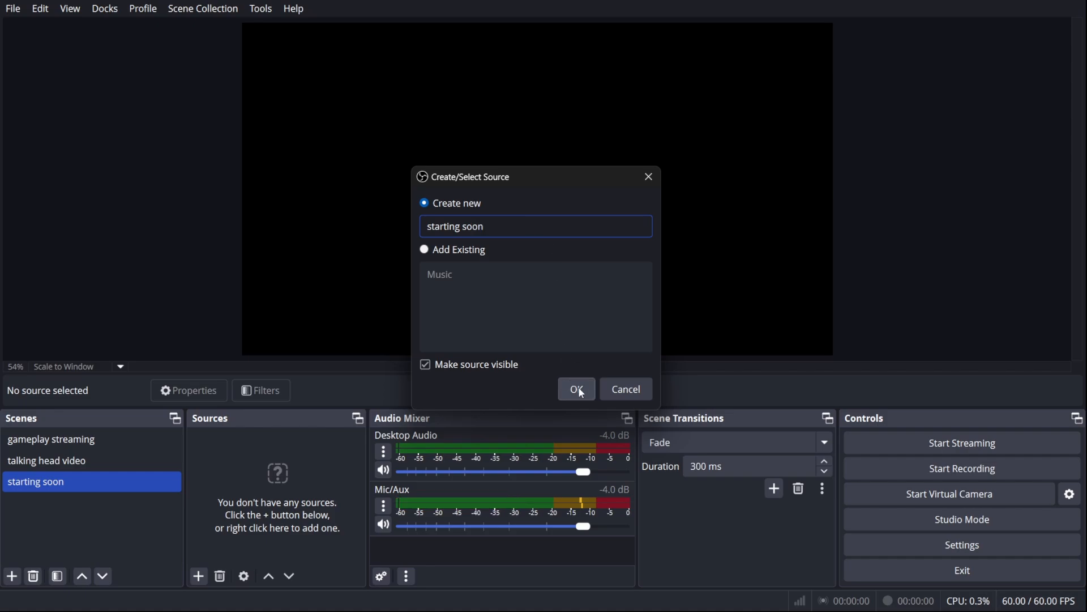
left_click(577, 389)
- Load the local file "Red and Black Modern Stream Starting Soon Video" into the media source with looping enabled
left_click(734, 317)
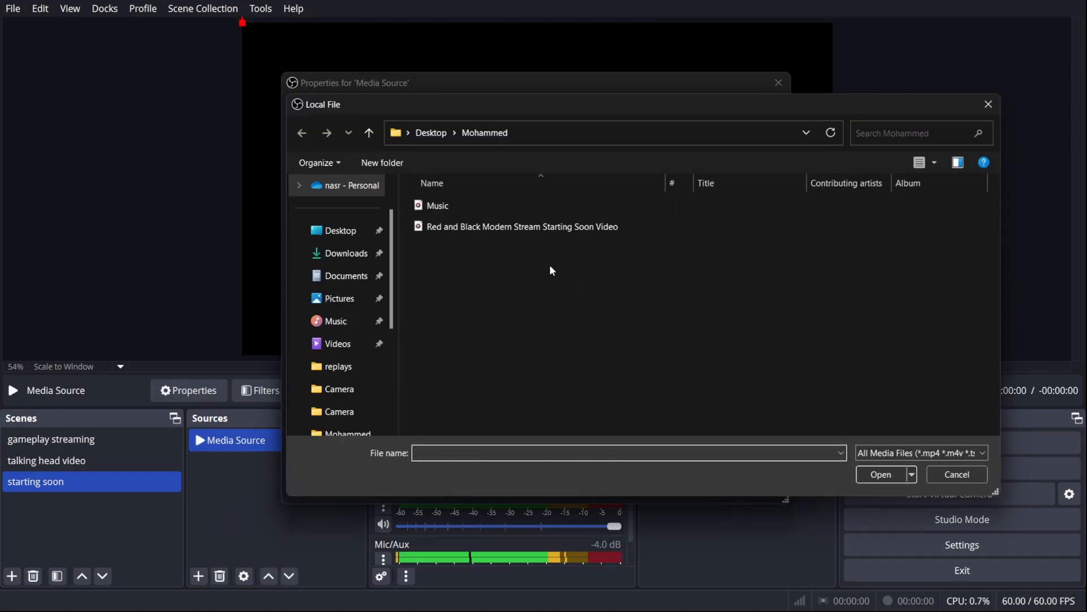
left_click(542, 228)
left_click(879, 476)
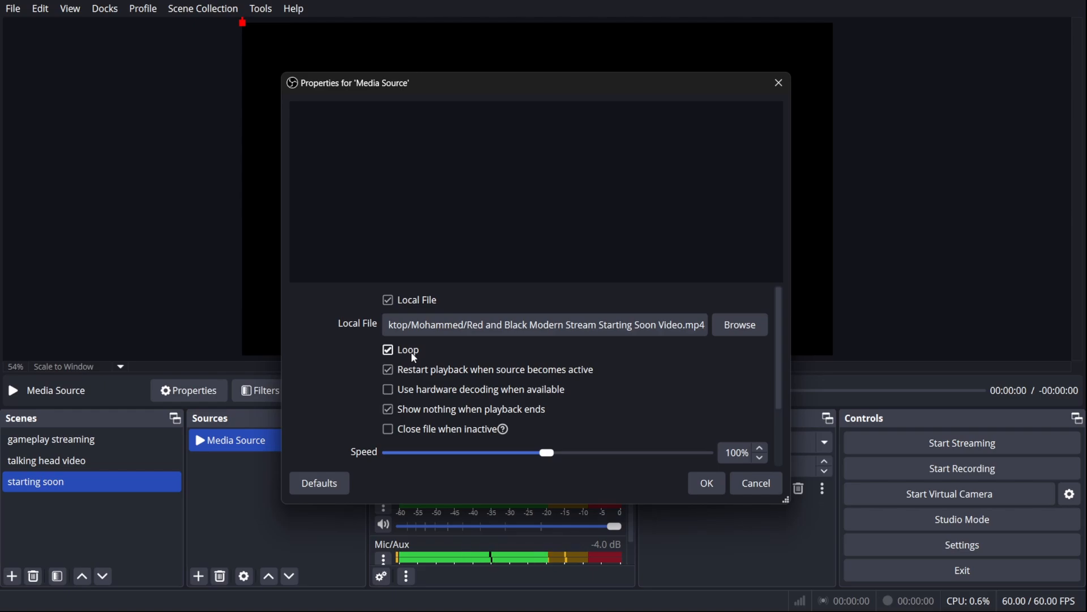
left_click(703, 489)
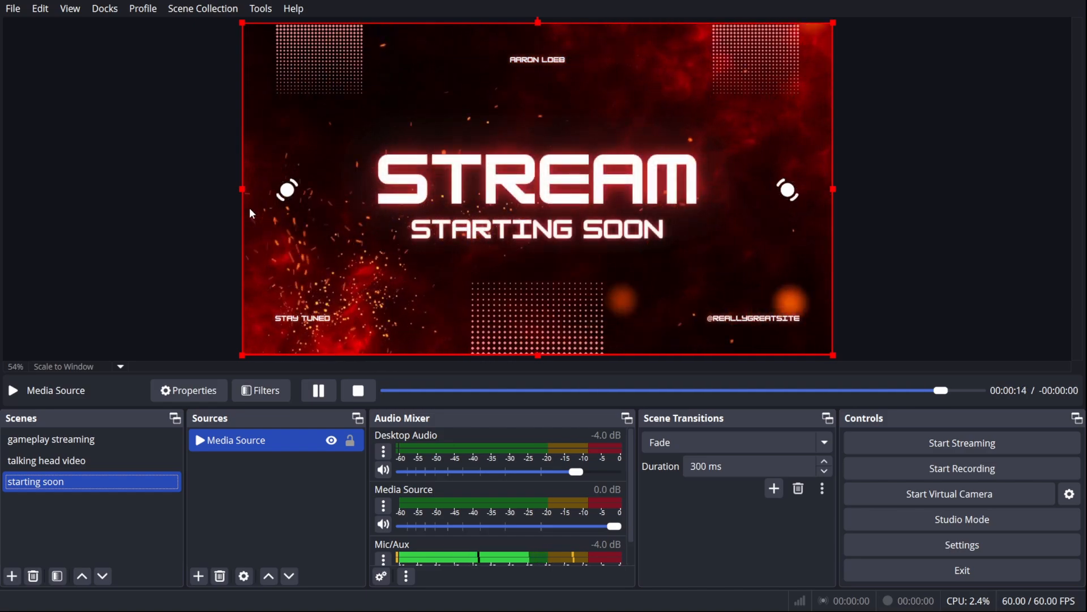
- Review the gameplay streaming scene and the talking head video scene, leaving no source selected
left_click(92, 441)
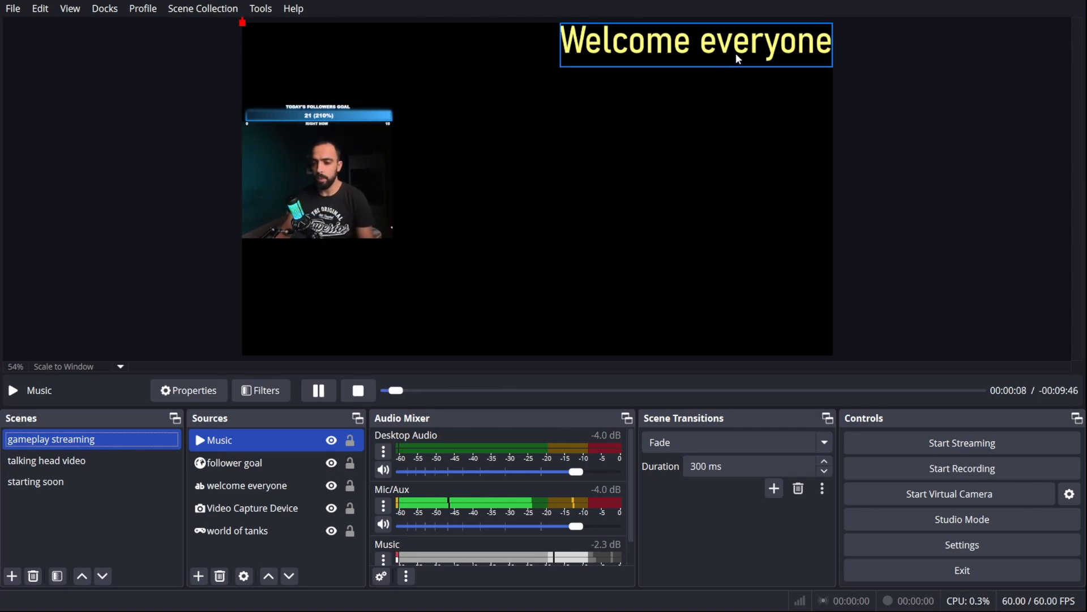
left_click(93, 461)
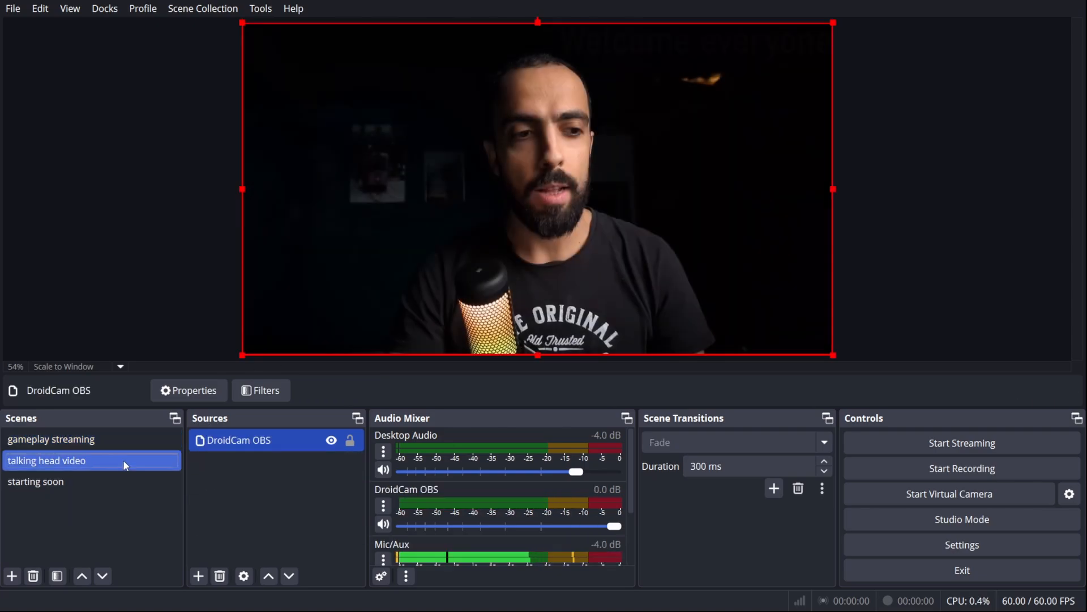
left_click(128, 299)
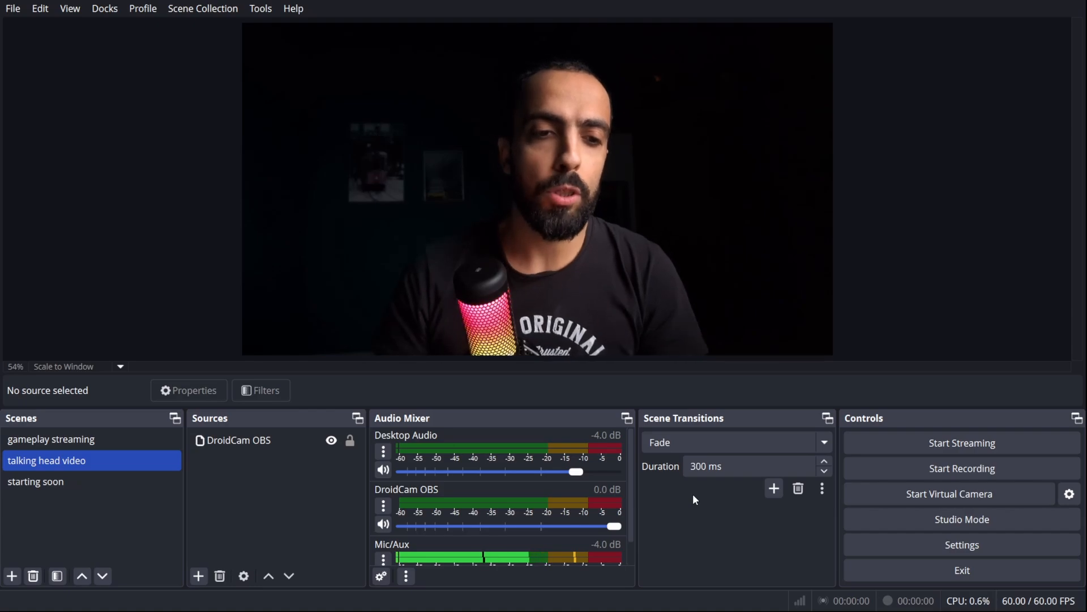
- Examine the audio mixer's channels, the Desktop Audio volume slider and the filters option of the DroidCam OBS channel
left_click_drag(630, 449, 627, 487)
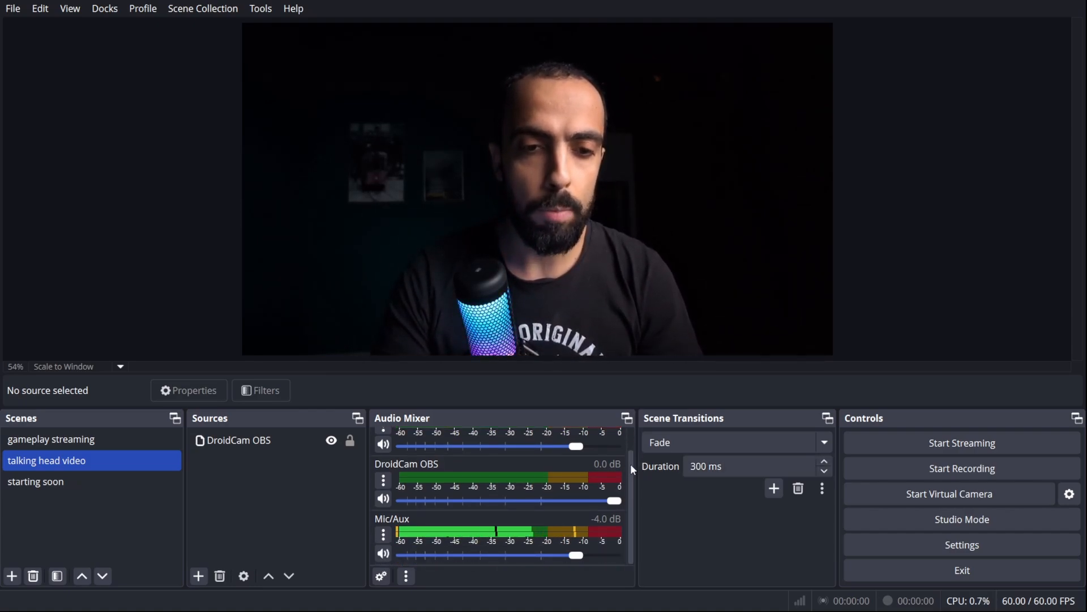
scroll(629, 470, "up", 2)
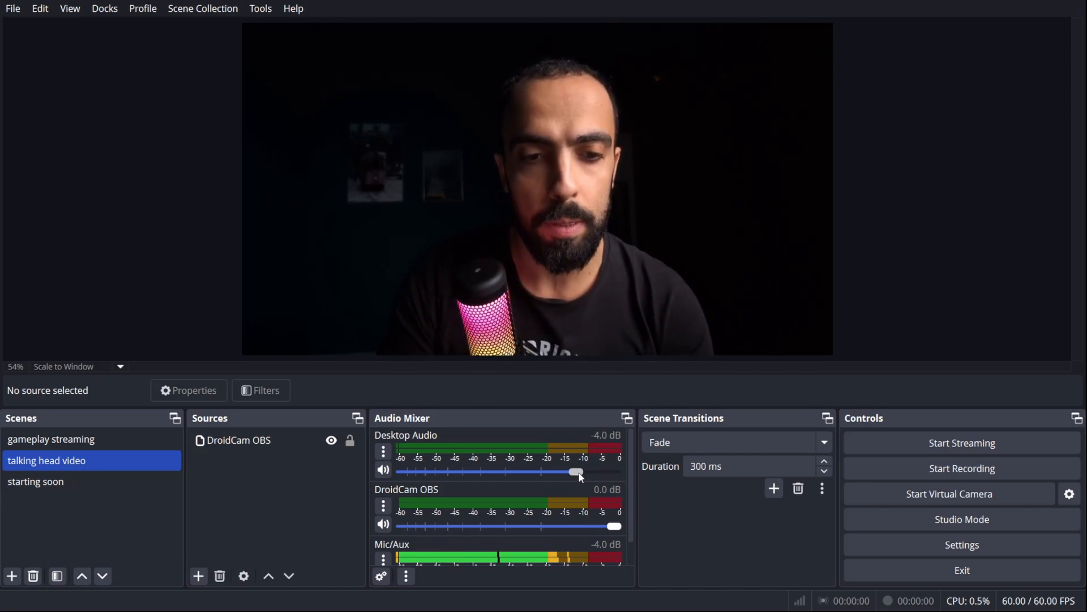
mouse_move(578, 474)
left_mouse_down()
mouse_move(566, 474)
mouse_move(576, 473)
left_mouse_up()
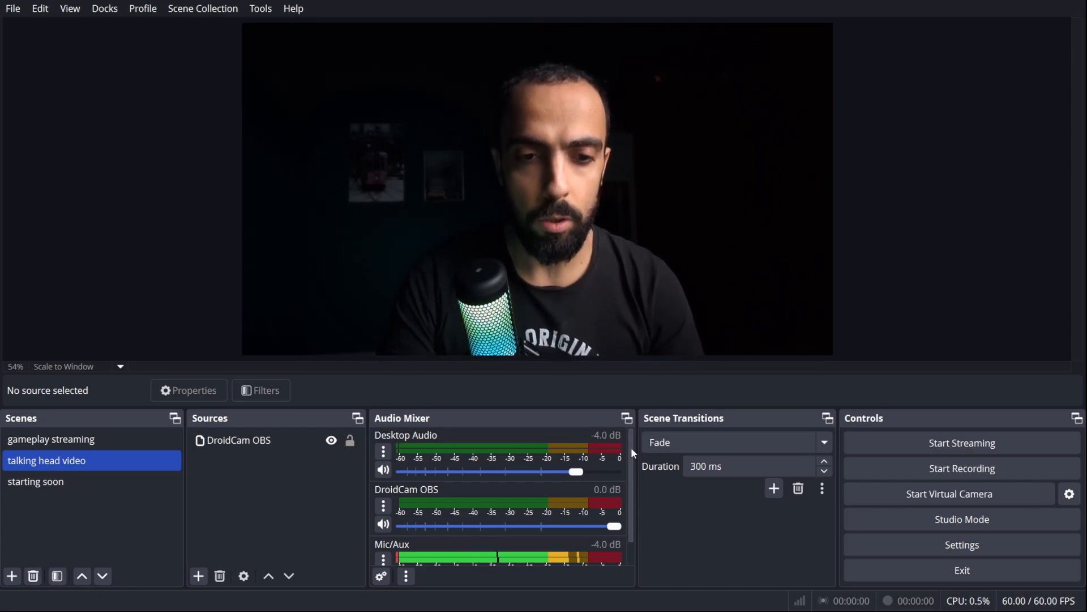
scroll(631, 447, "down", 2)
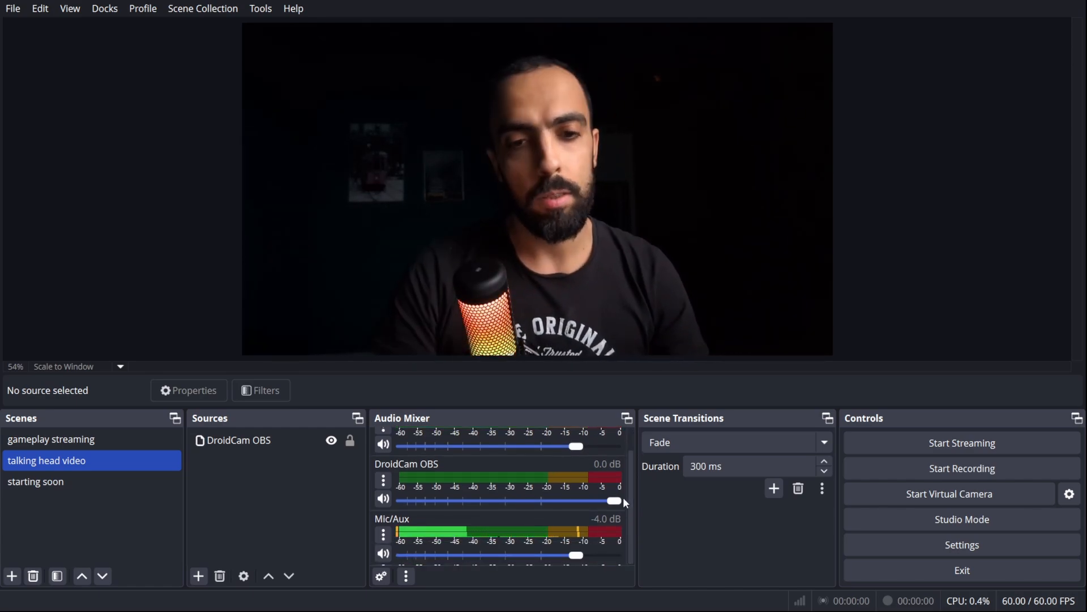
left_click(384, 480)
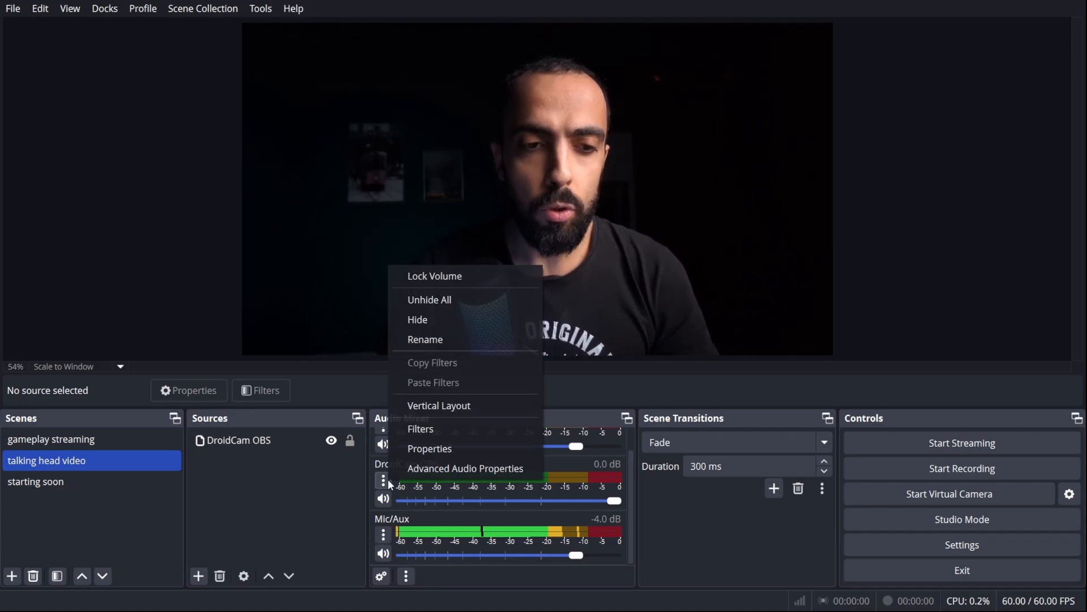
left_click(484, 429)
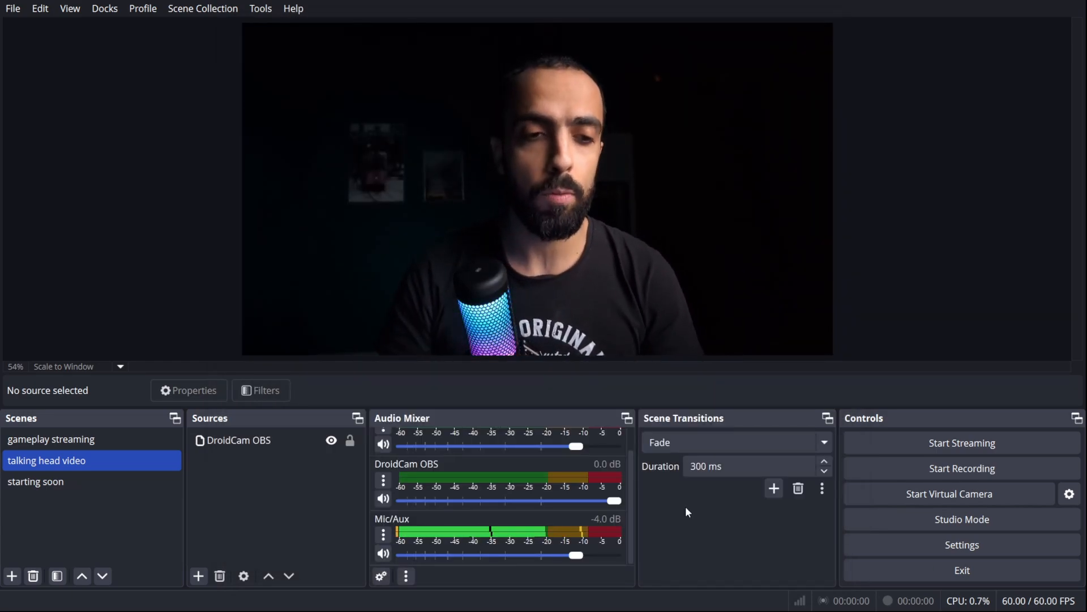
left_click_drag(630, 471, 635, 496)
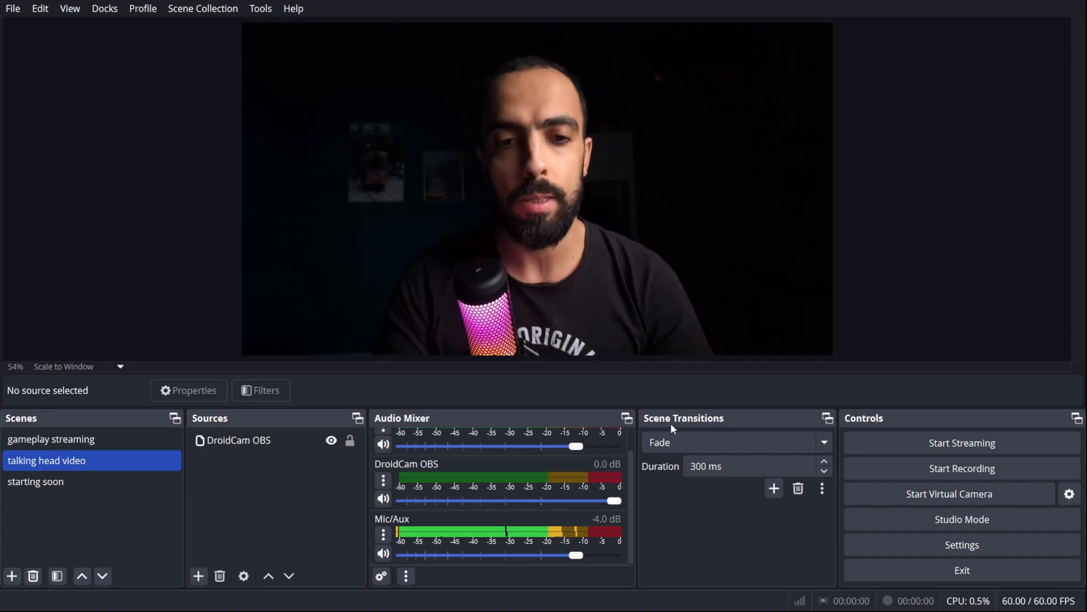
- Cycle through the starting soon, talking head video and gameplay streaming scenes to preview the Fade transition
left_click(76, 480)
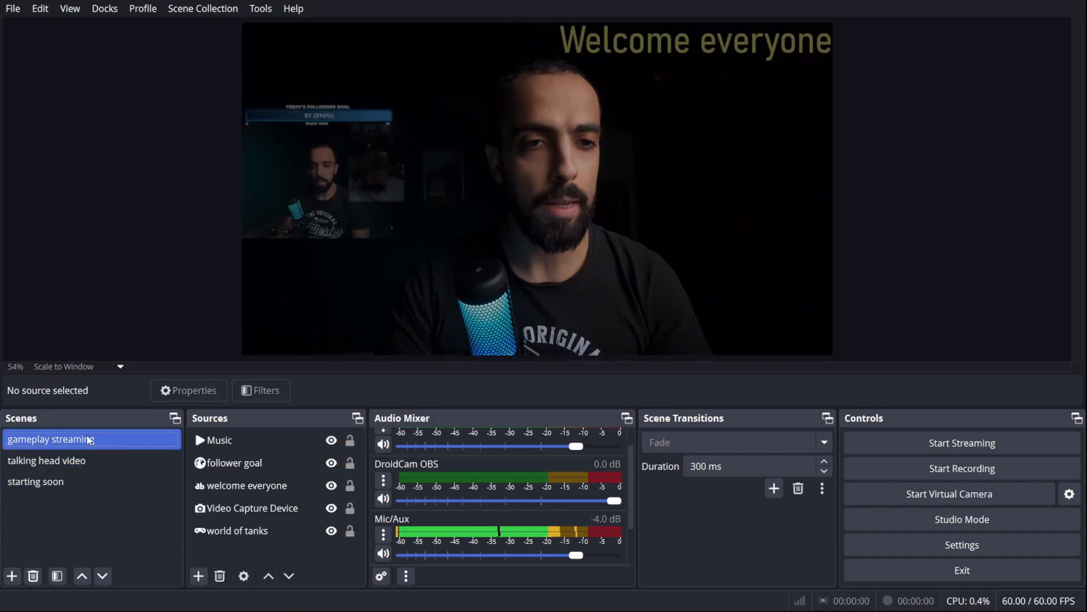
left_click(86, 459)
left_click(84, 482)
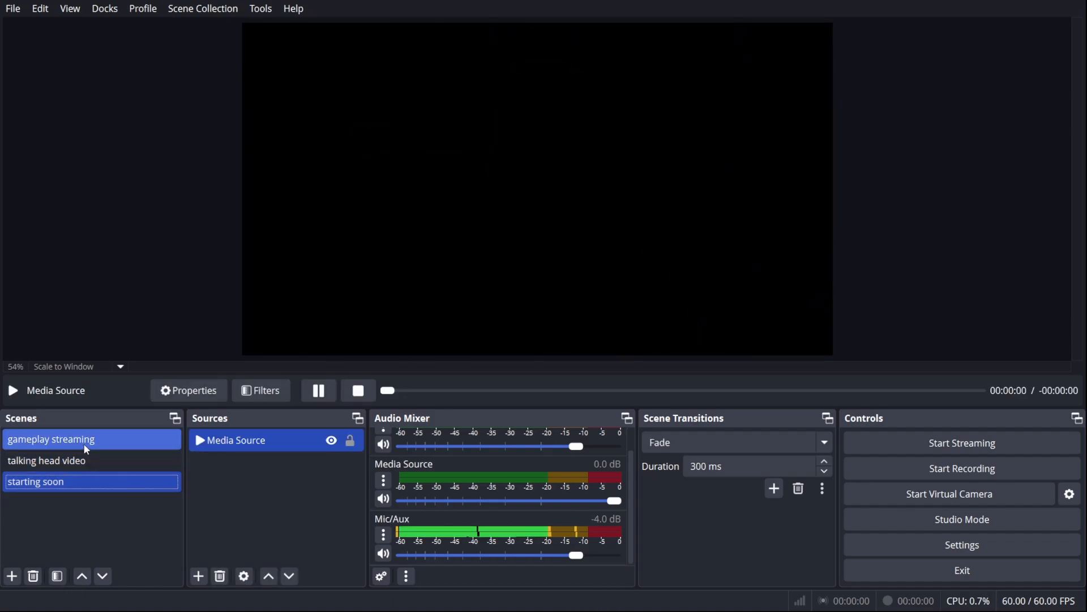
left_click(84, 441)
- Try the Cut scene transition by switching between the three scenes, and restore the Fade transition
left_click(820, 444)
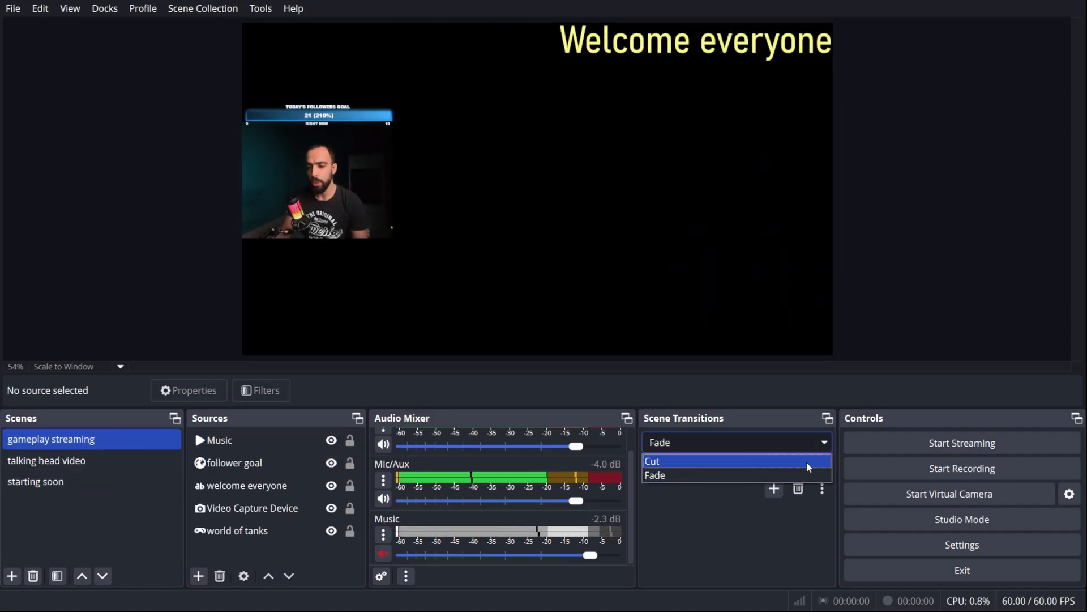
left_click(807, 461)
left_click(141, 460)
left_click(135, 481)
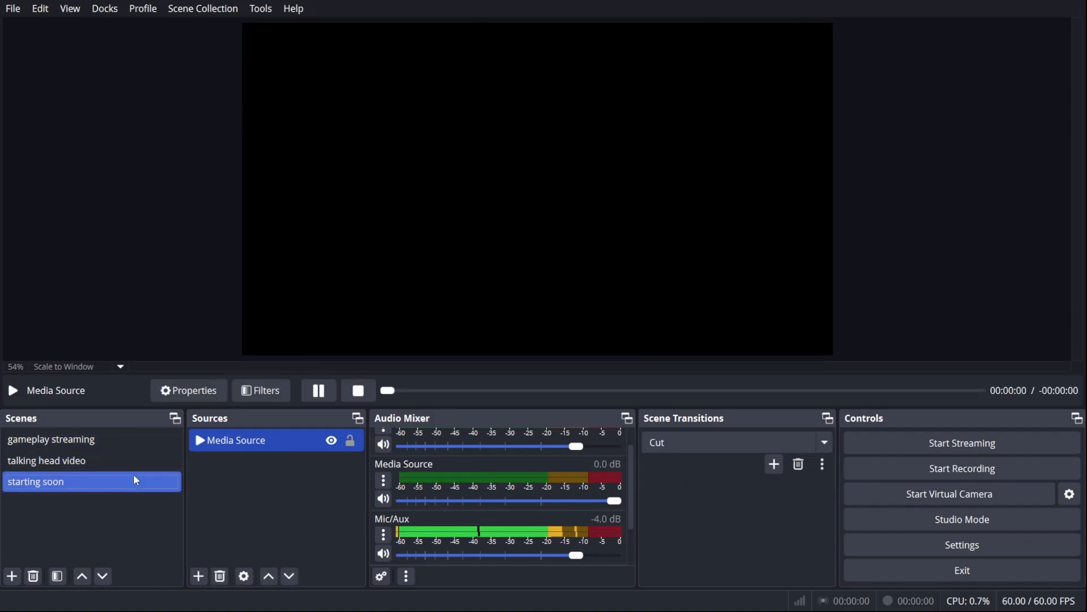
left_click(139, 440)
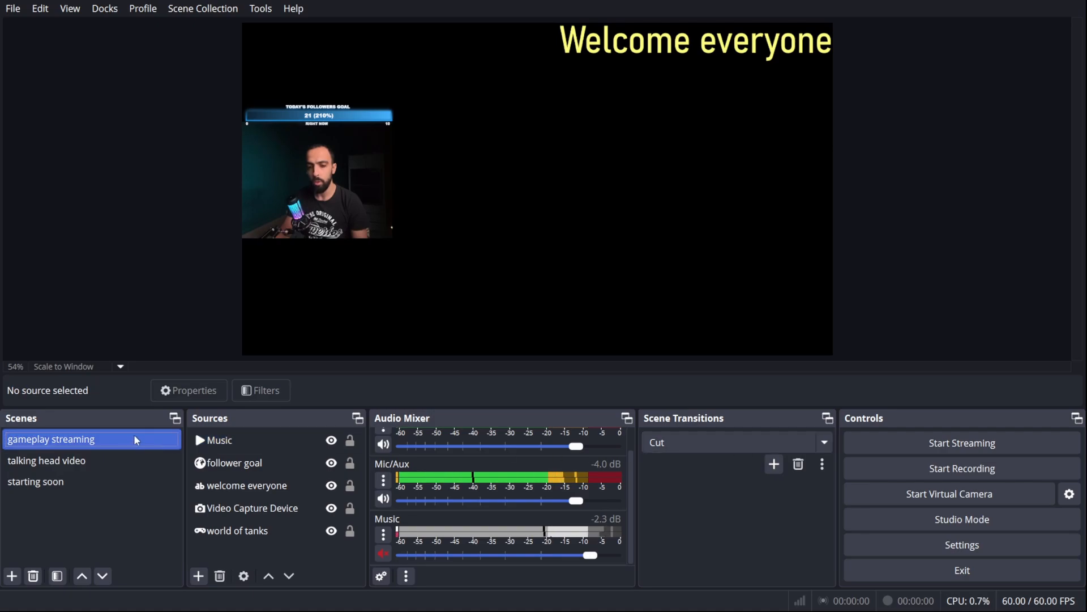
left_click(677, 444)
left_click(688, 474)
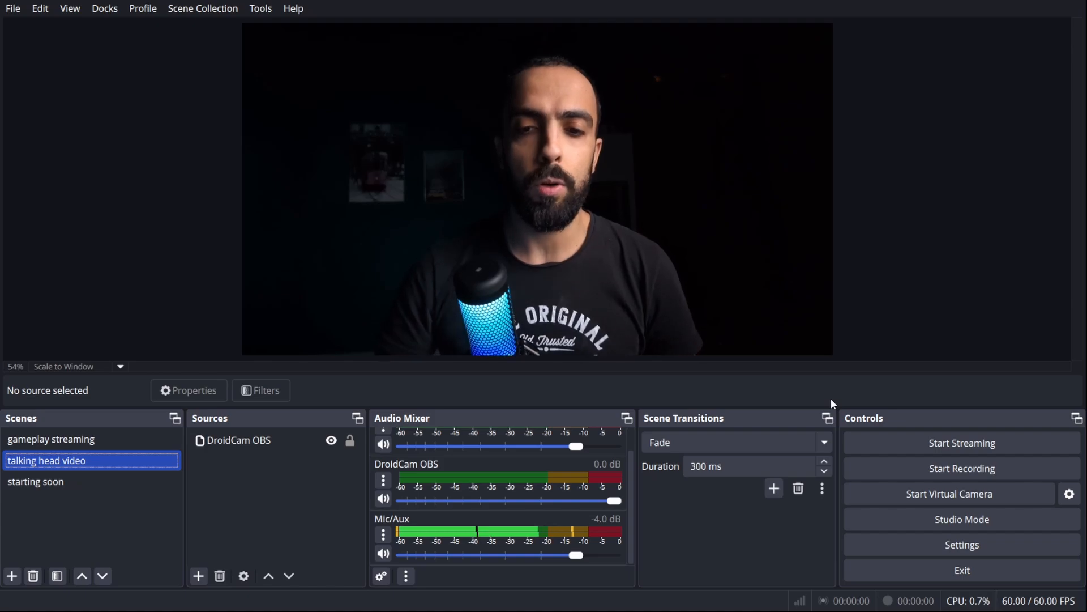
- Enable Studio Mode and load the gameplay streaming scene into the preview
left_click(989, 520)
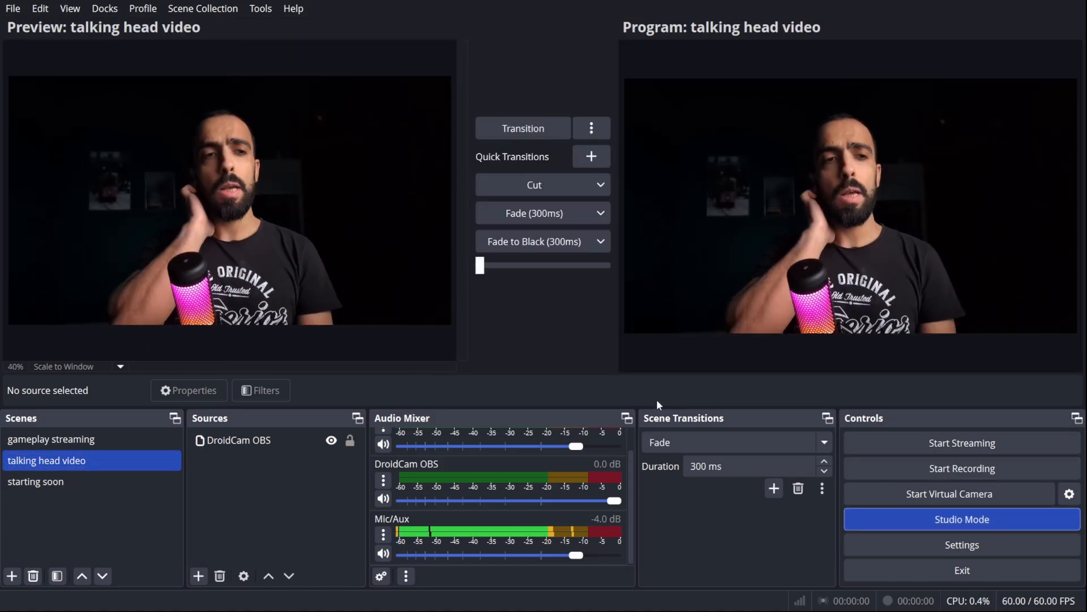
left_click(127, 445)
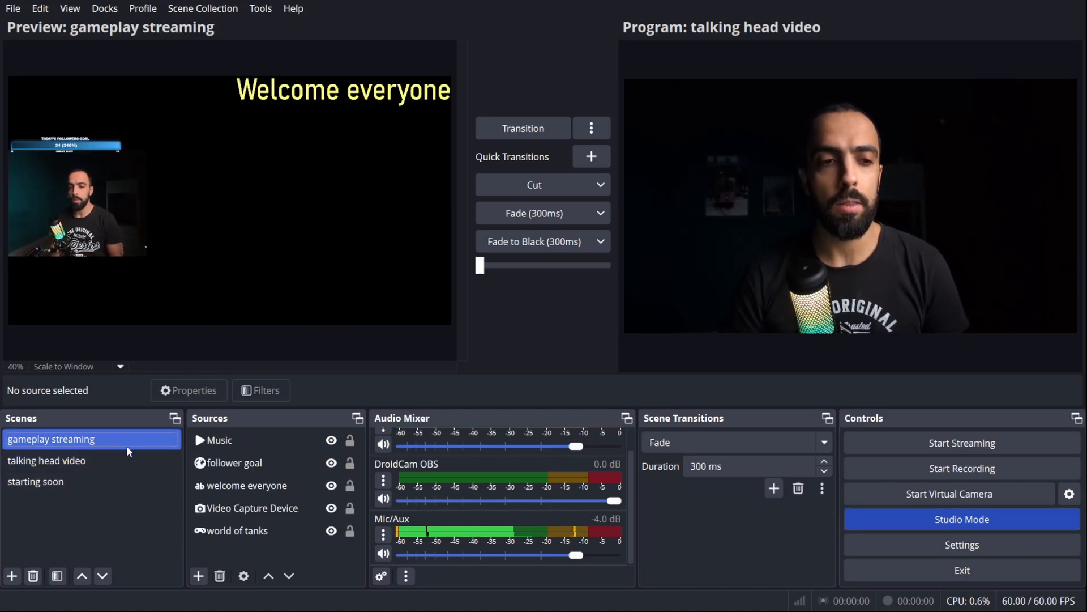
- In the gameplay streaming preview, shrink the camera source slightly and enlarge the welcome text until it starts about 825 px from the canvas's left edge
left_click(131, 188)
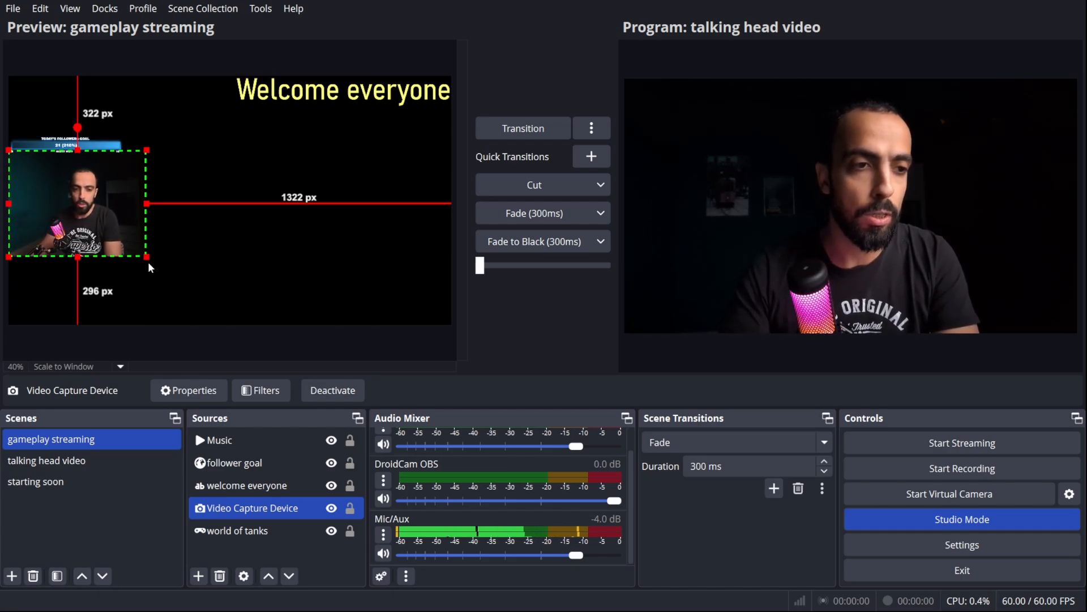
mouse_move(146, 257)
left_mouse_down()
mouse_move(158, 266)
mouse_move(126, 229)
mouse_move(143, 253)
left_mouse_up()
left_click(98, 171)
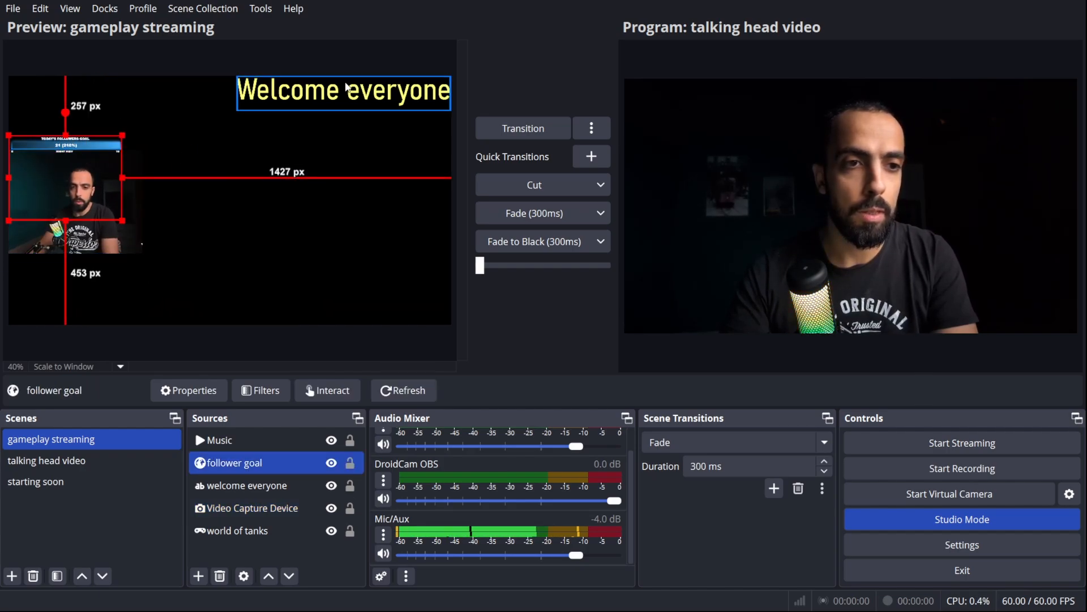
left_click(240, 103)
mouse_move(236, 111)
left_mouse_down()
mouse_move(209, 128)
mouse_move(232, 117)
left_mouse_up()
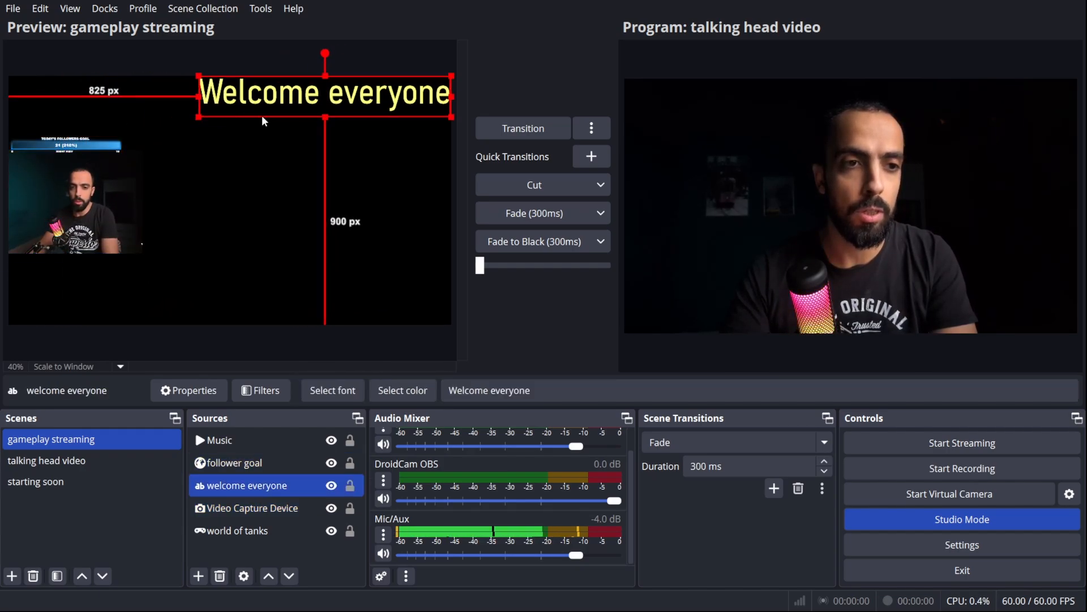